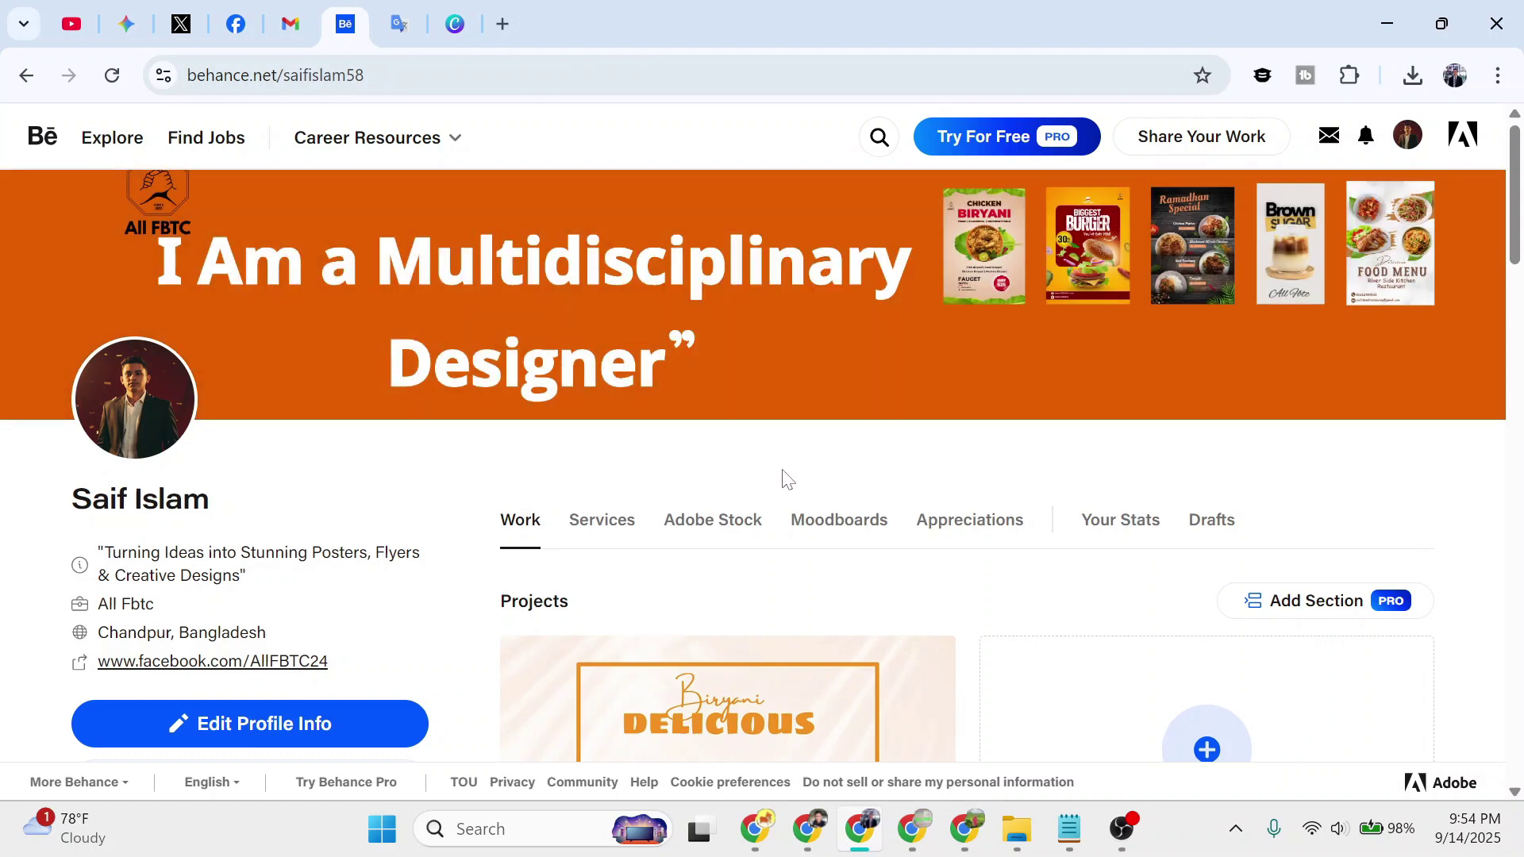
- Start creating a new project from the Projects section of the Behance profile
scroll(779, 480, "down", 2)
scroll(644, 429, "down", 2)
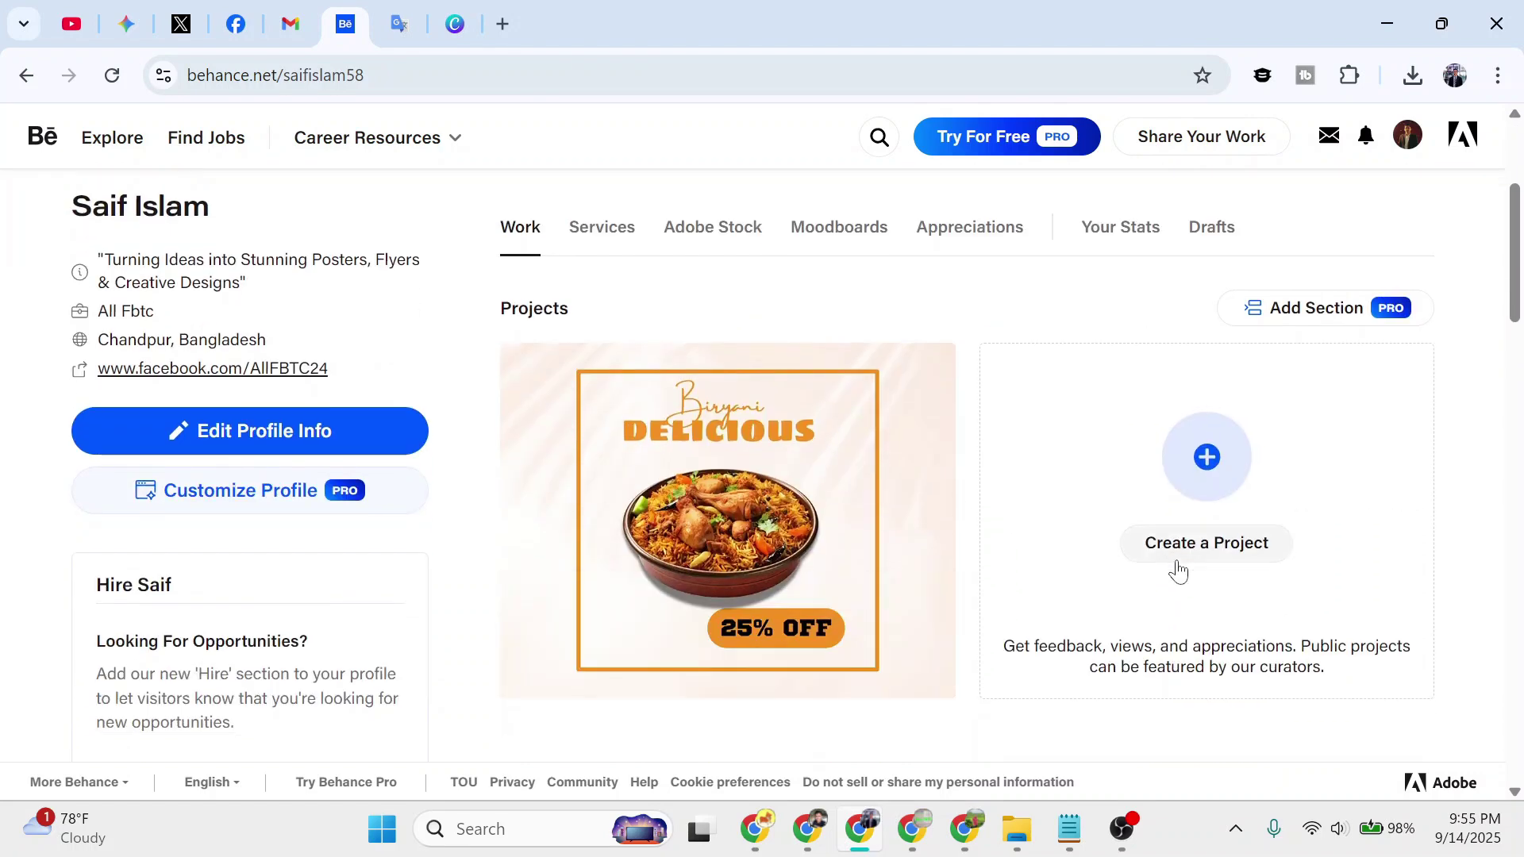
scroll(1150, 571, "up", 1)
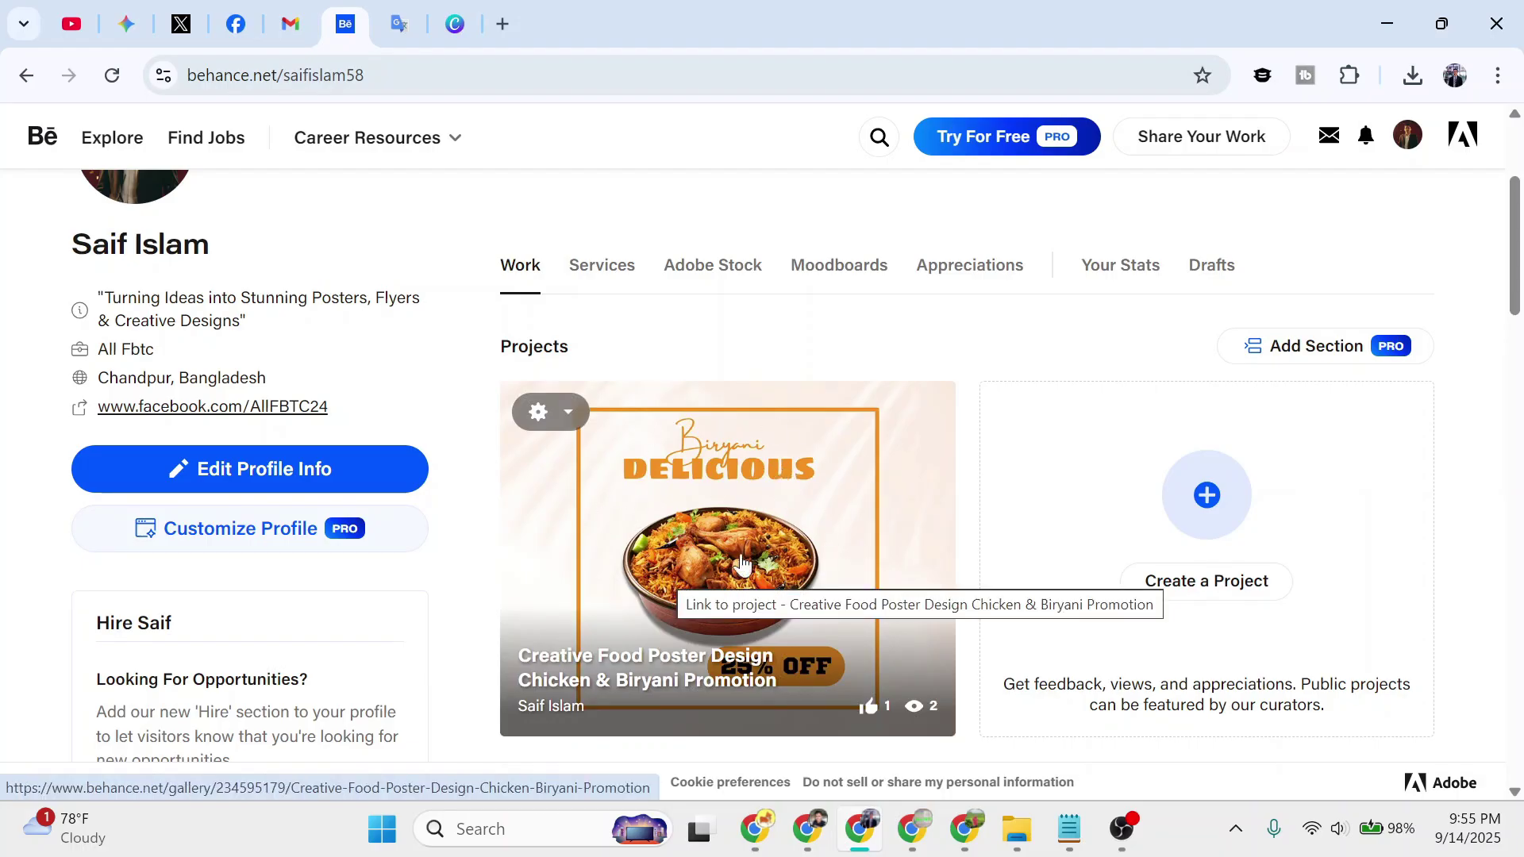
scroll(754, 508, "up", 1)
scroll(754, 508, "down", 1)
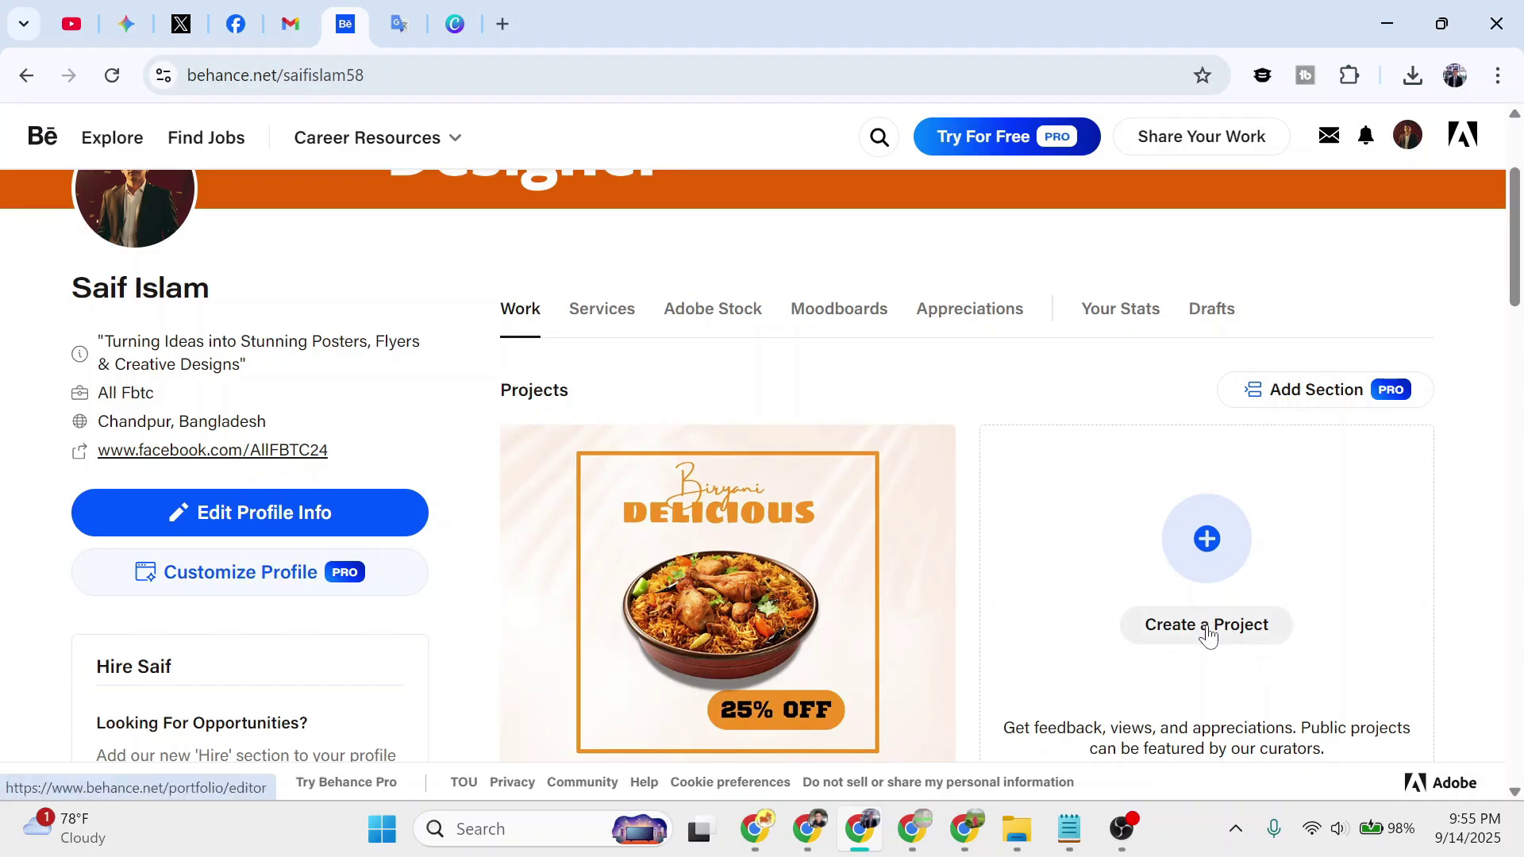
left_click(1189, 650)
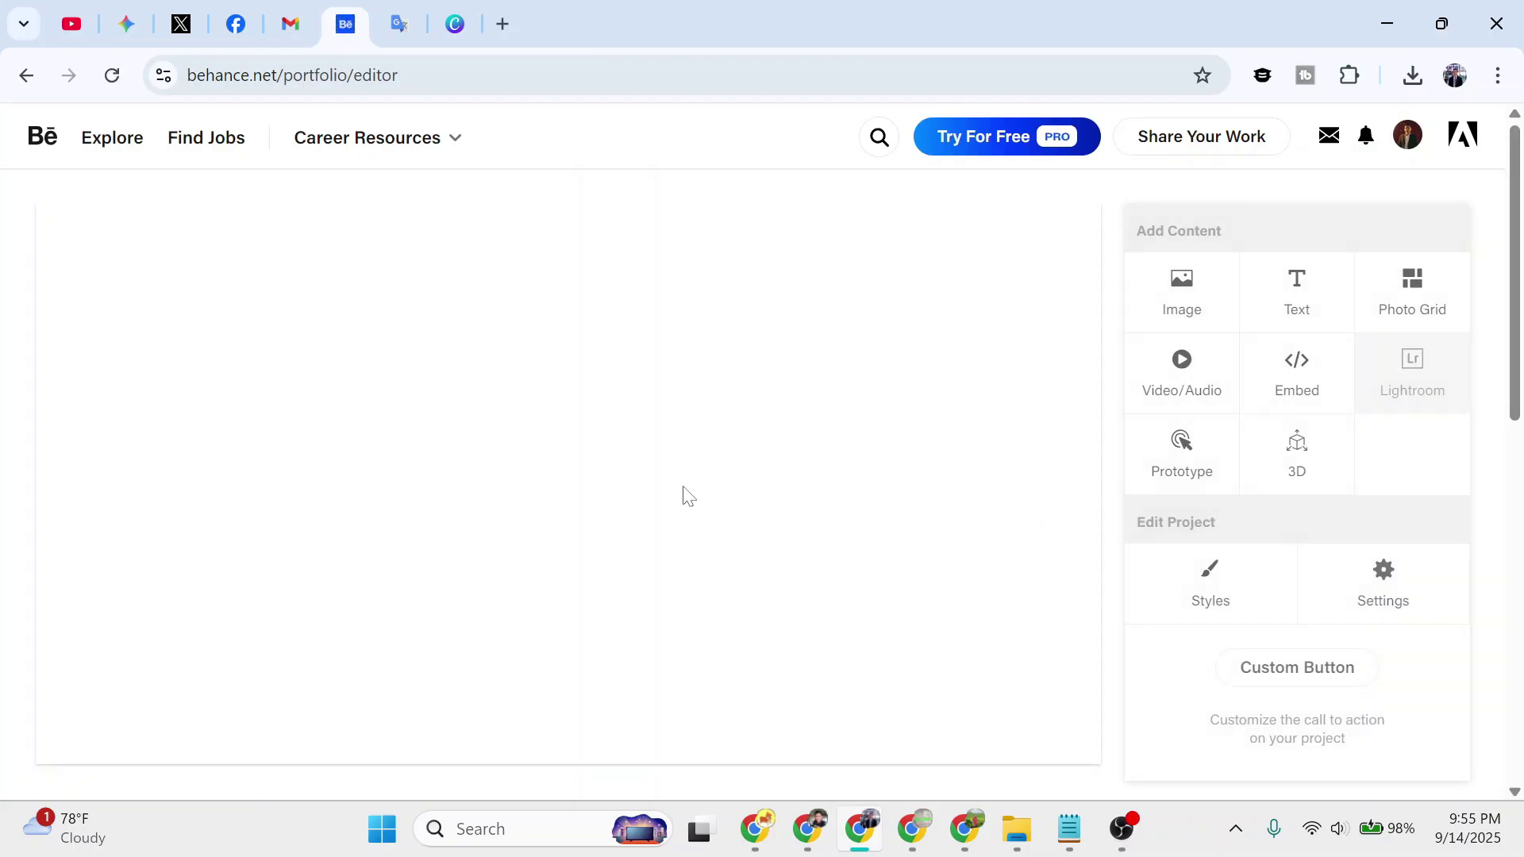
- Examine the content types and editing options offered for building the new project
scroll(683, 496, "down", 4)
scroll(684, 494, "down", 5)
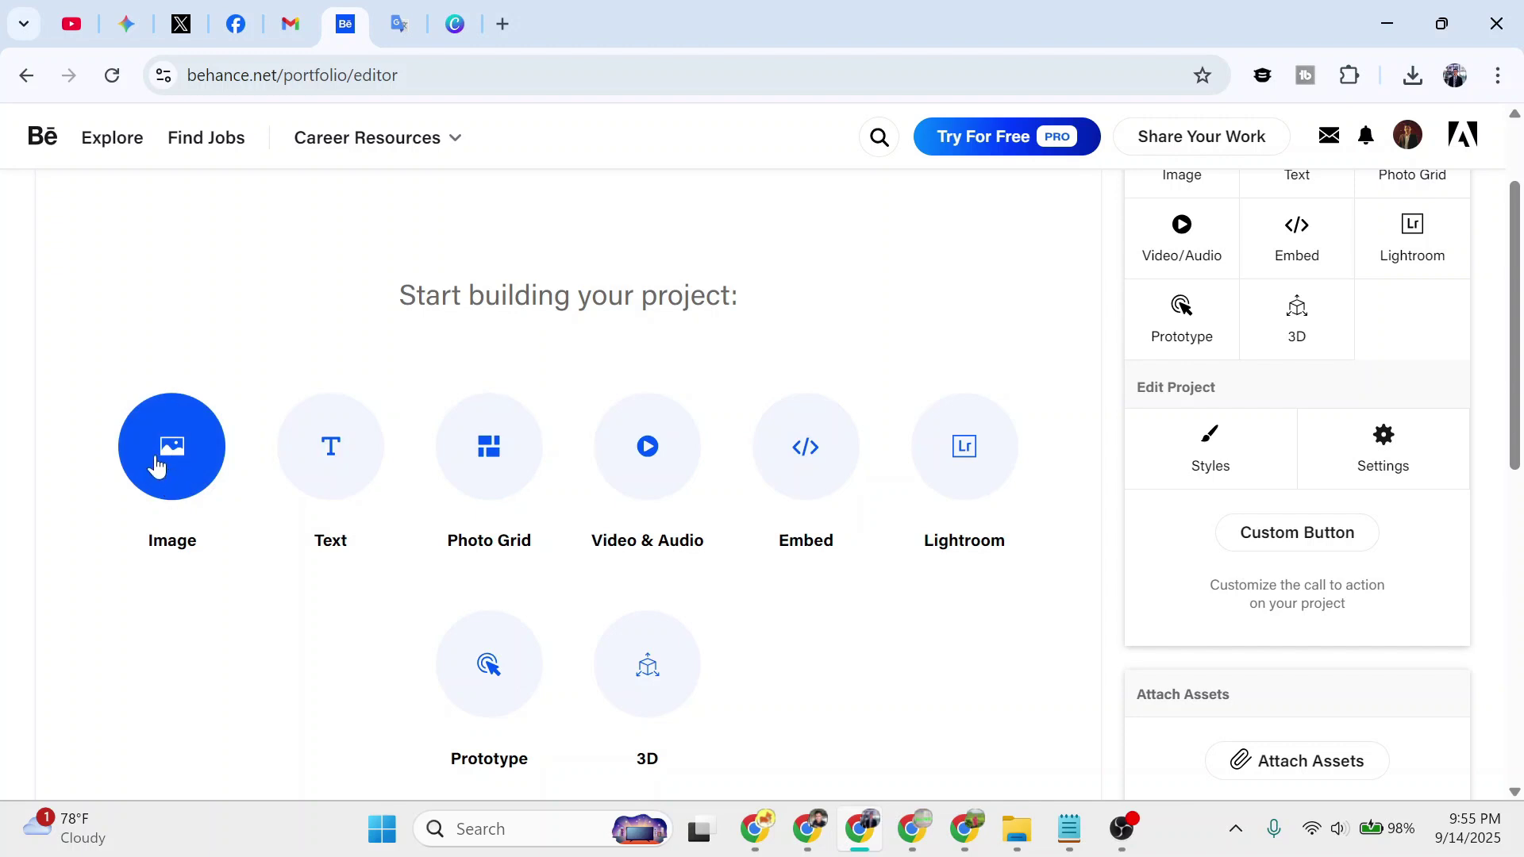
scroll(1204, 213, "up", 2)
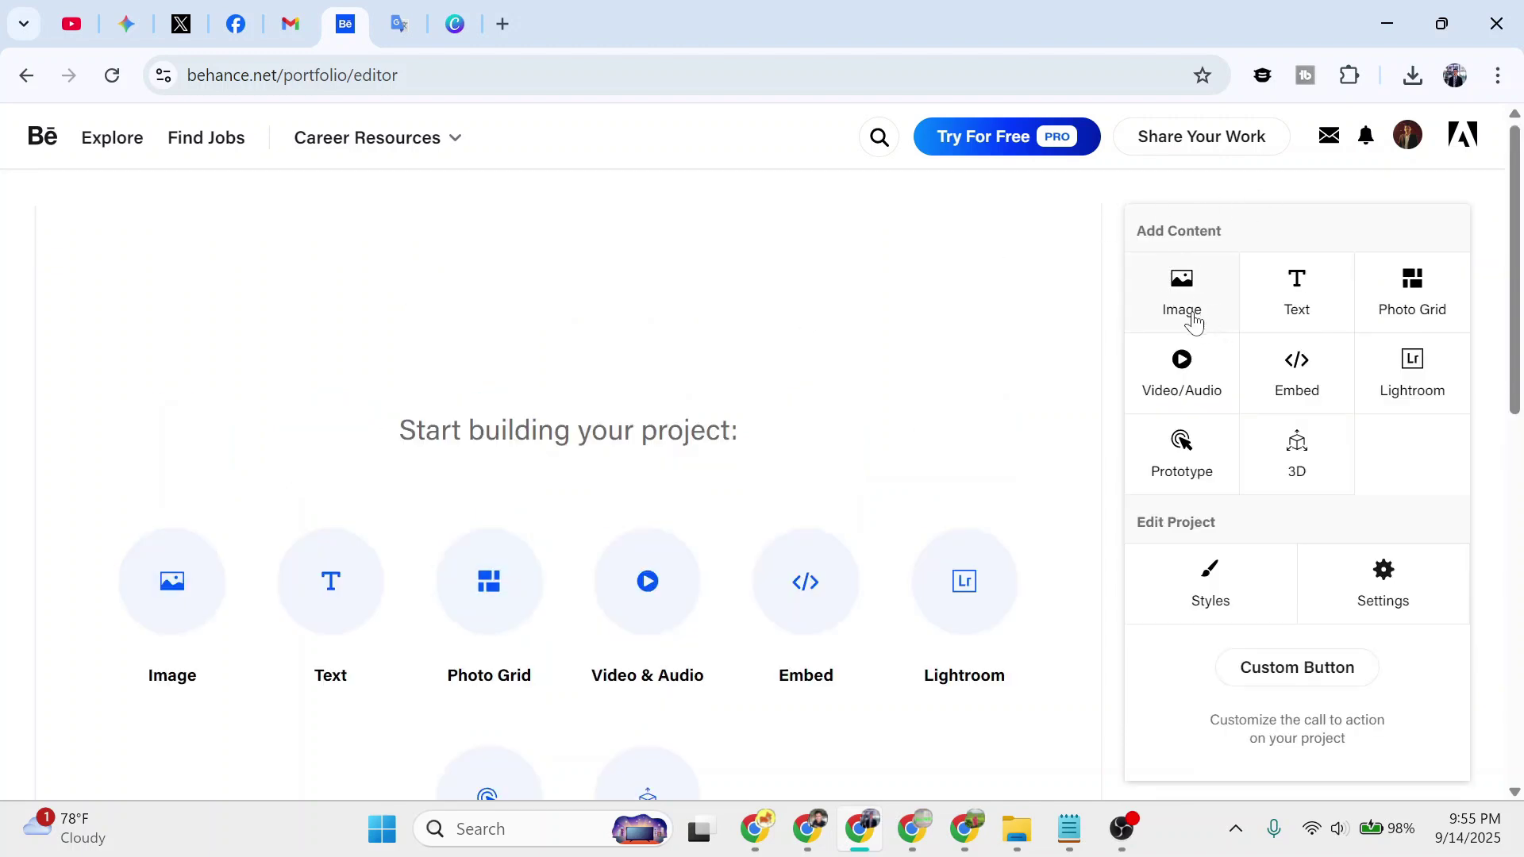
scroll(1187, 318, "down", 2)
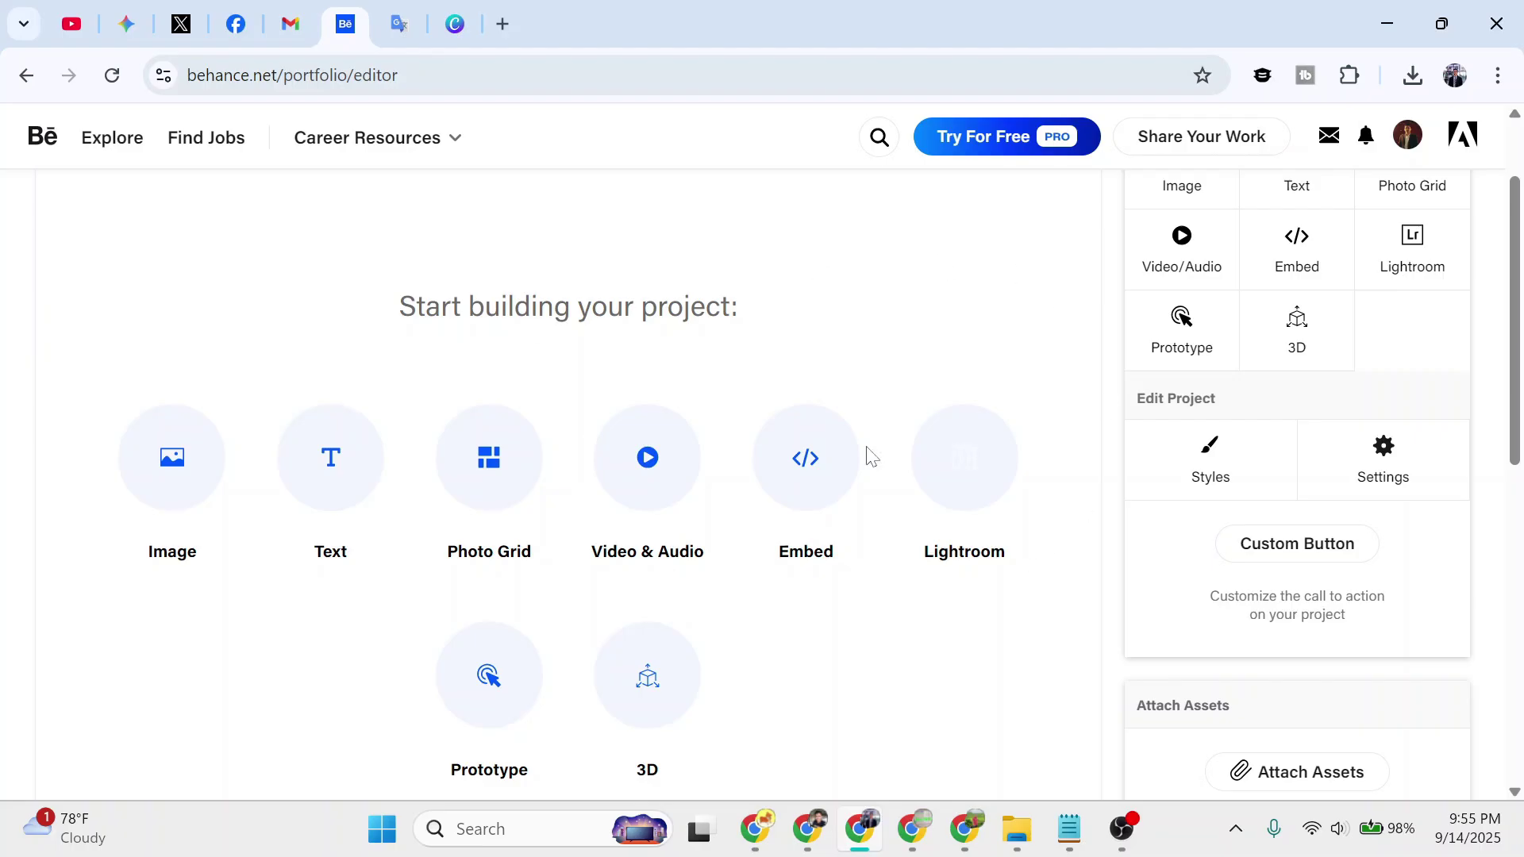
scroll(289, 500, "up", 1)
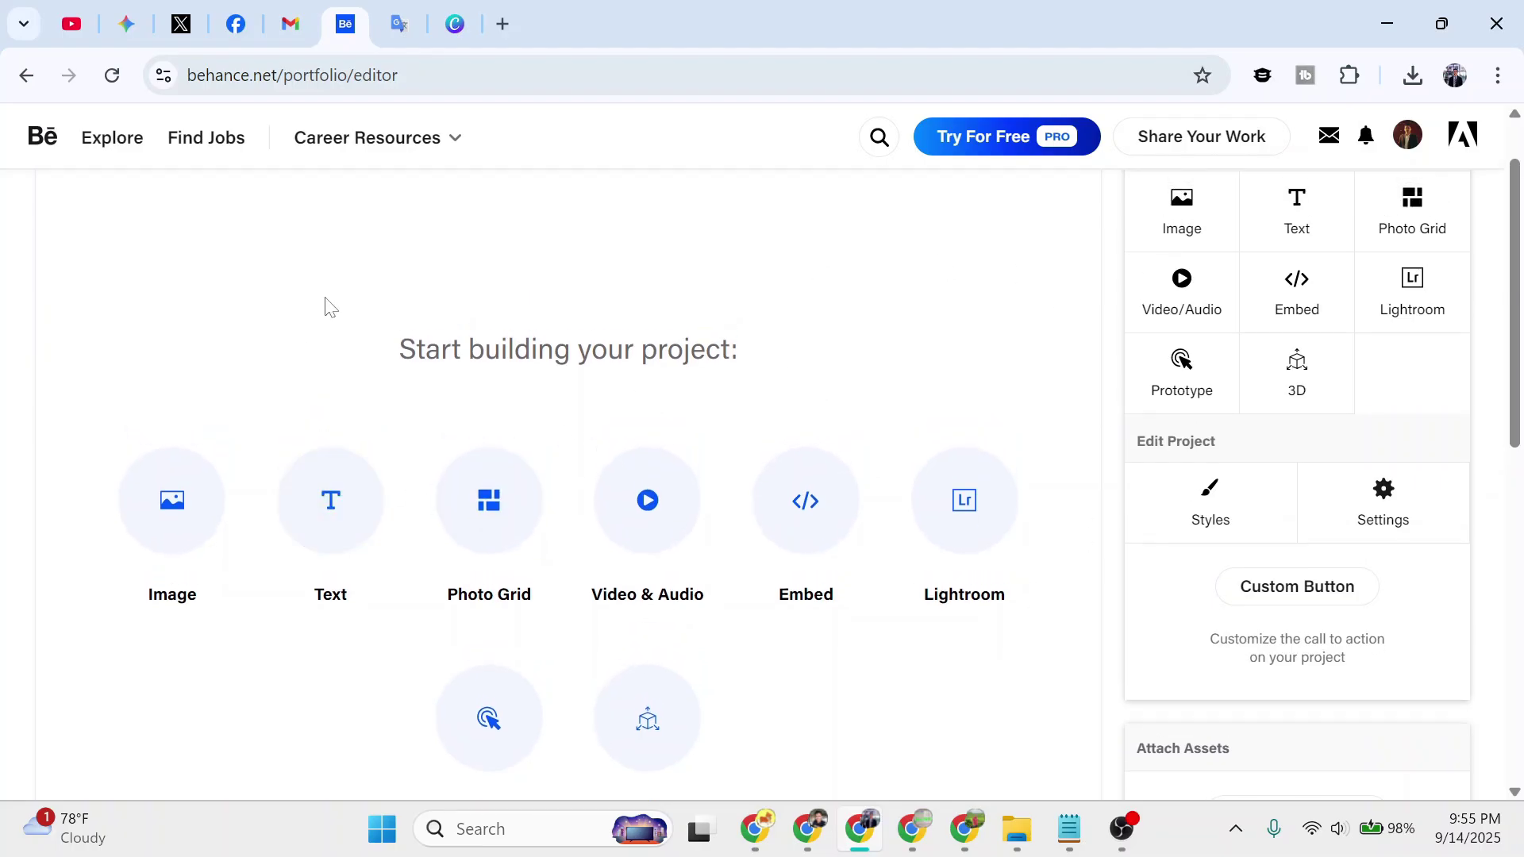
scroll(1165, 247, "up", 1)
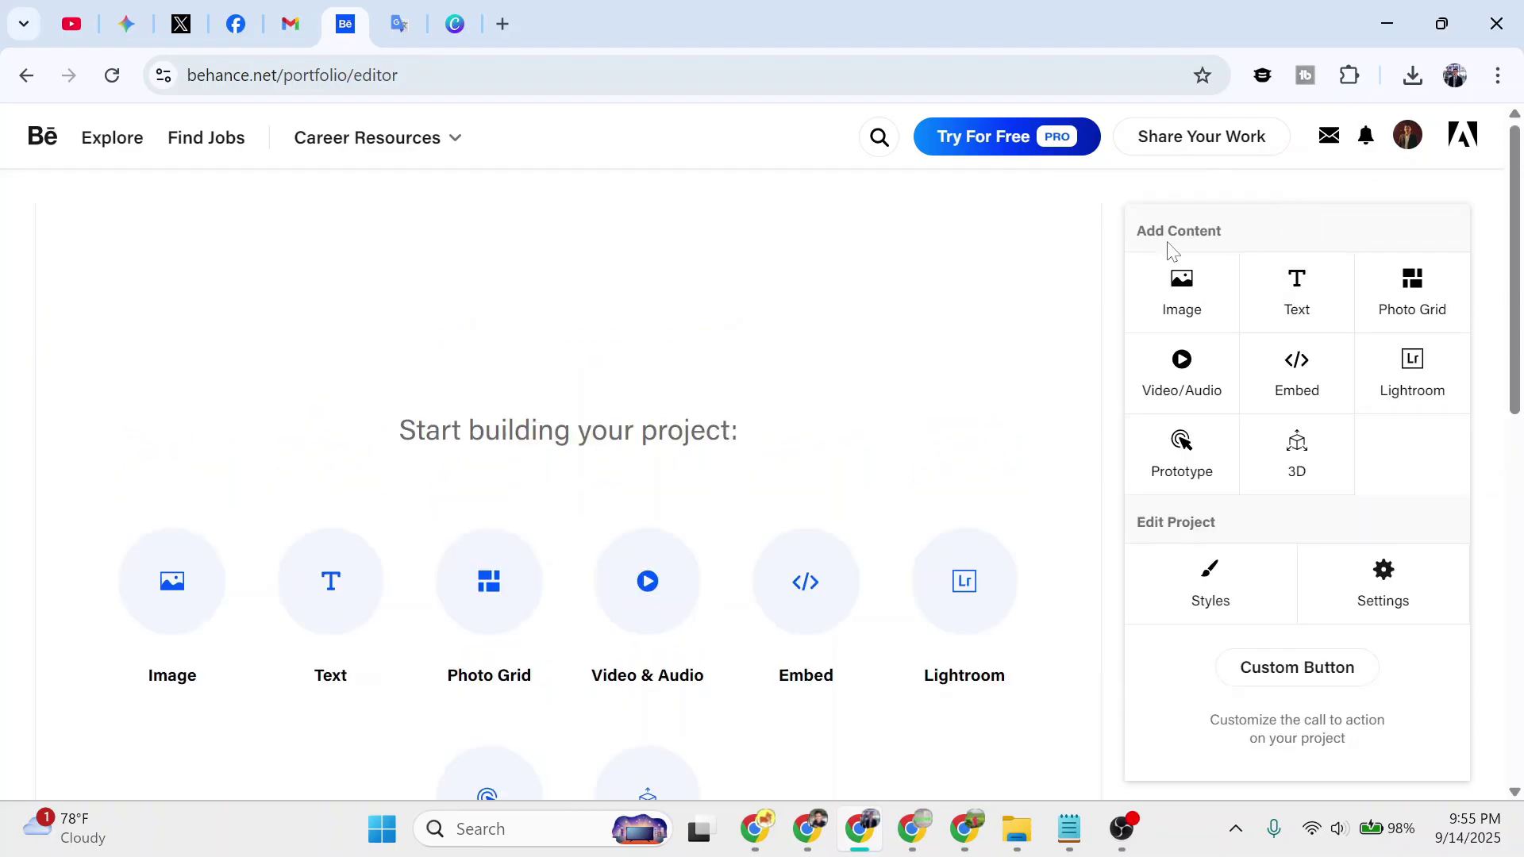
scroll(129, 561, "down", 1)
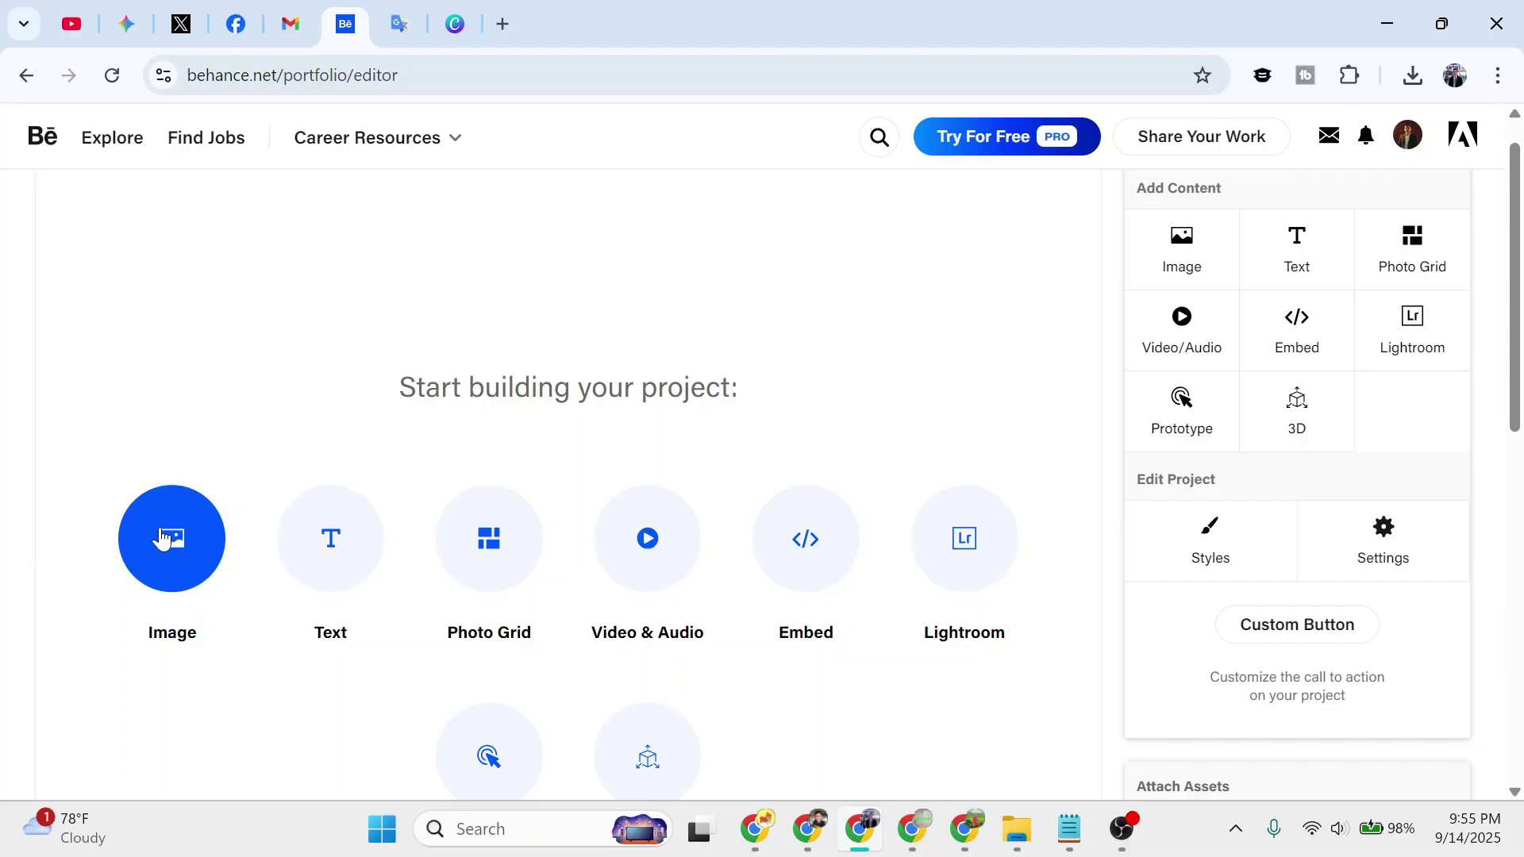
scroll(154, 547, "down", 1)
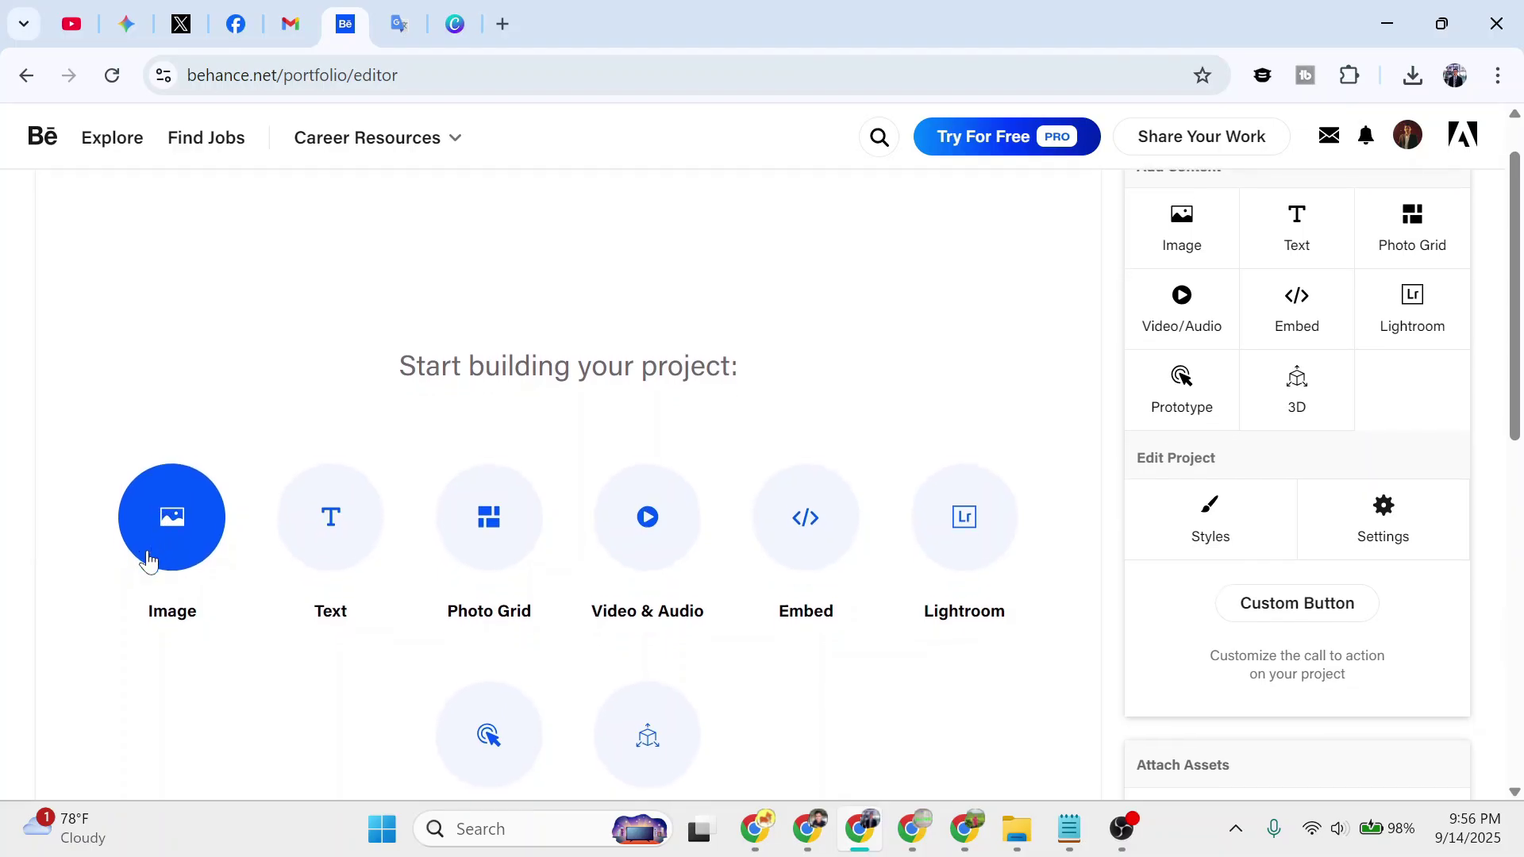
scroll(151, 547, "down", 1)
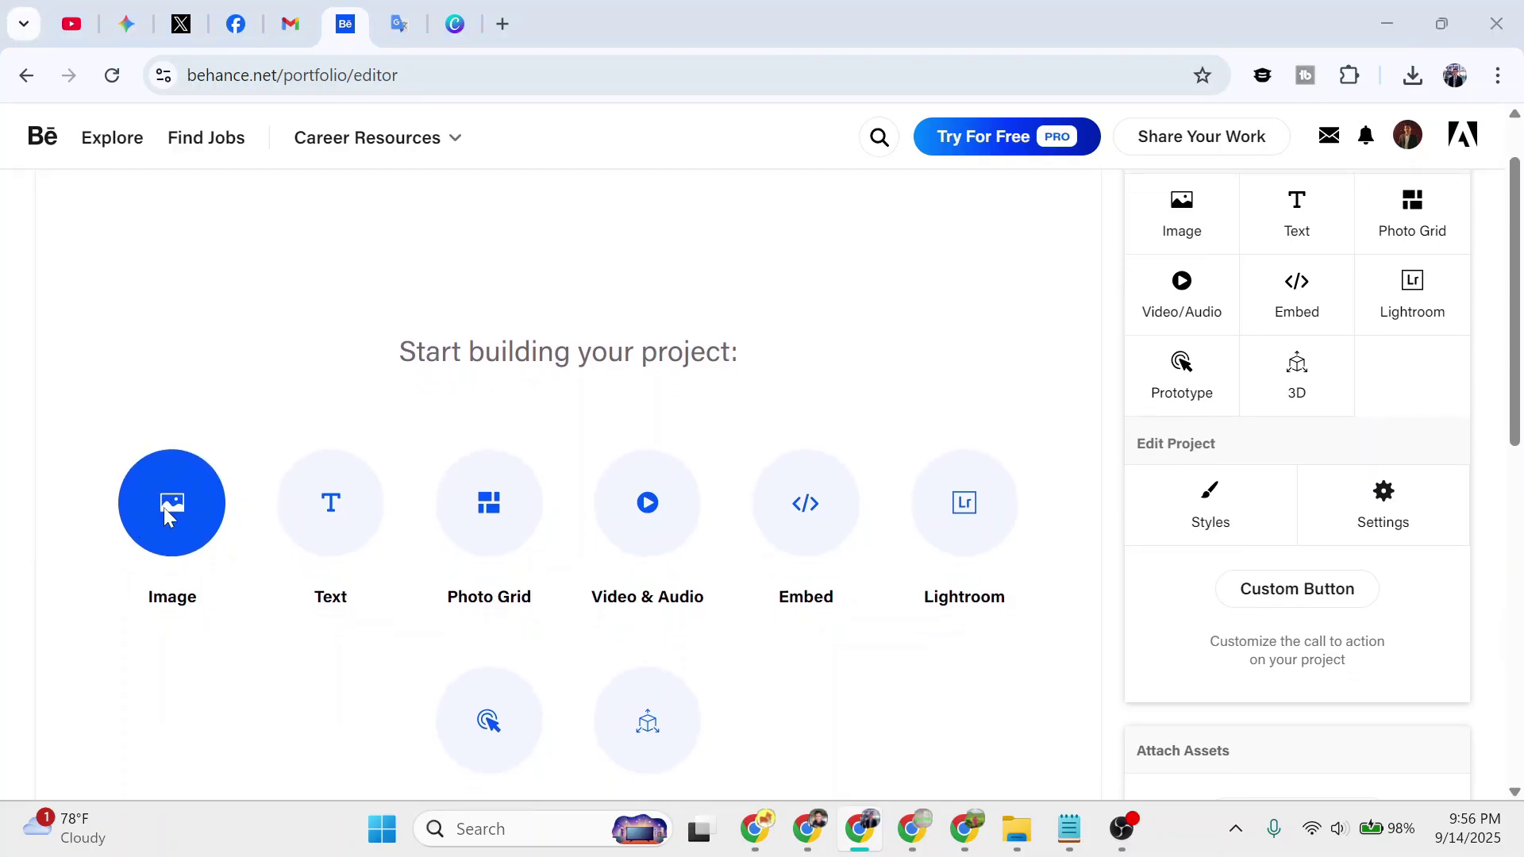
- Add the image "Fresh Salad Poster Design us" from the Downloads folder to the project
left_click(164, 507)
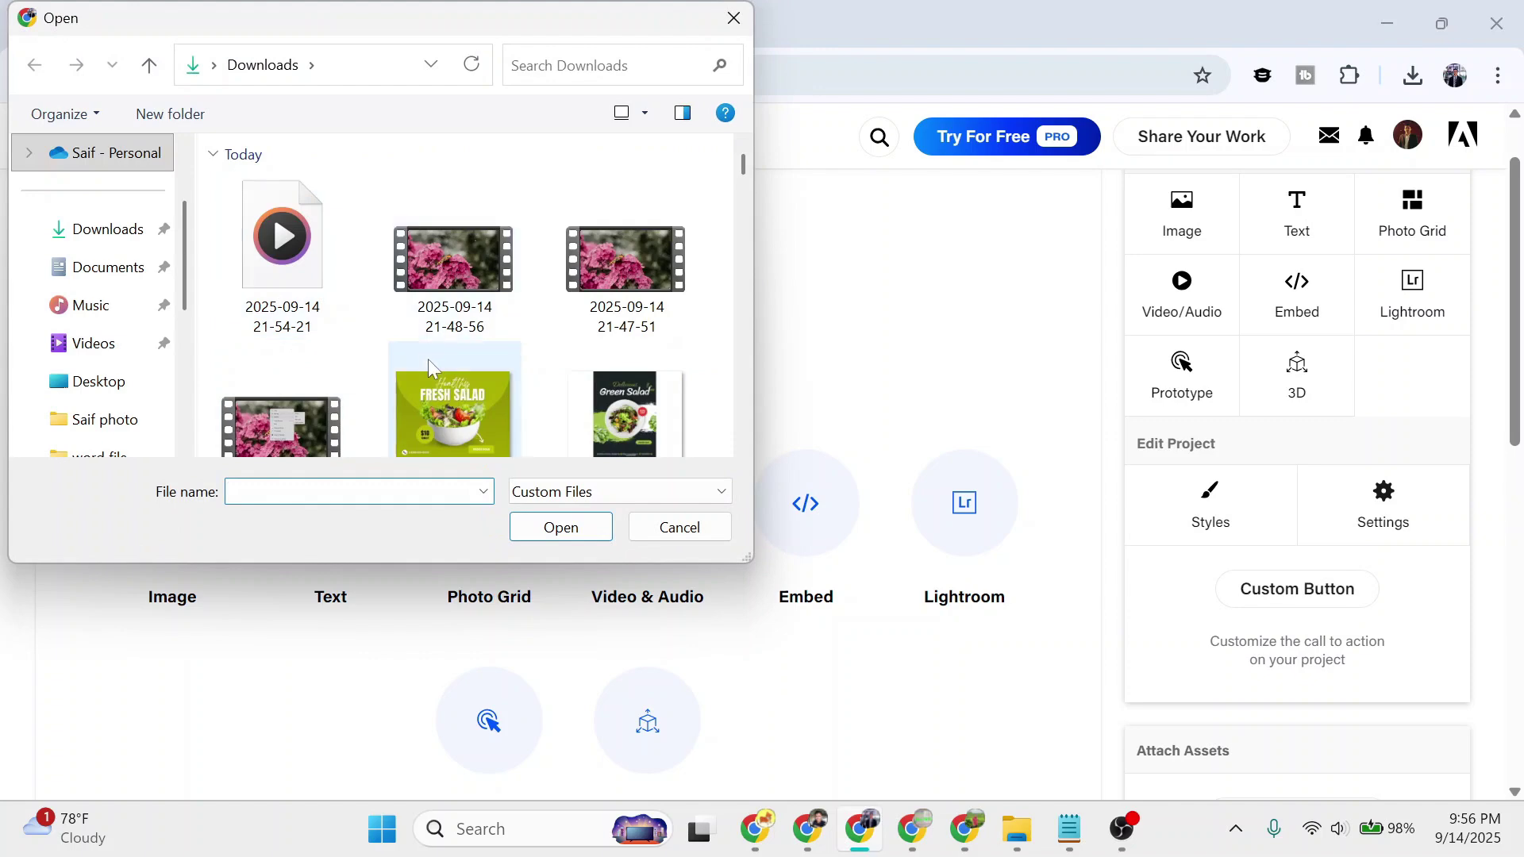
scroll(449, 371, "down", 1)
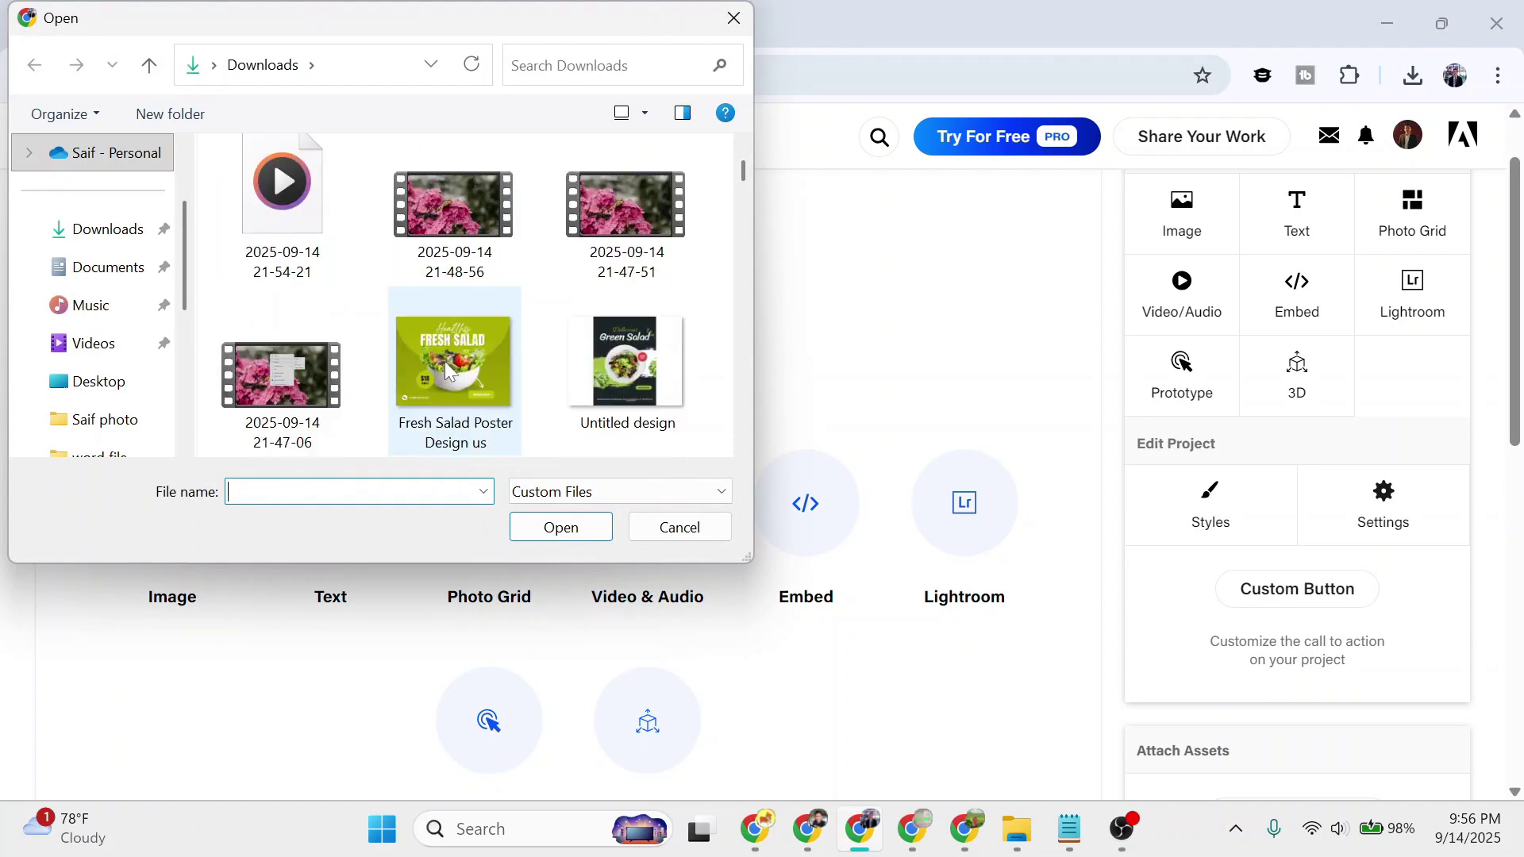
left_click(449, 370)
left_click(549, 529)
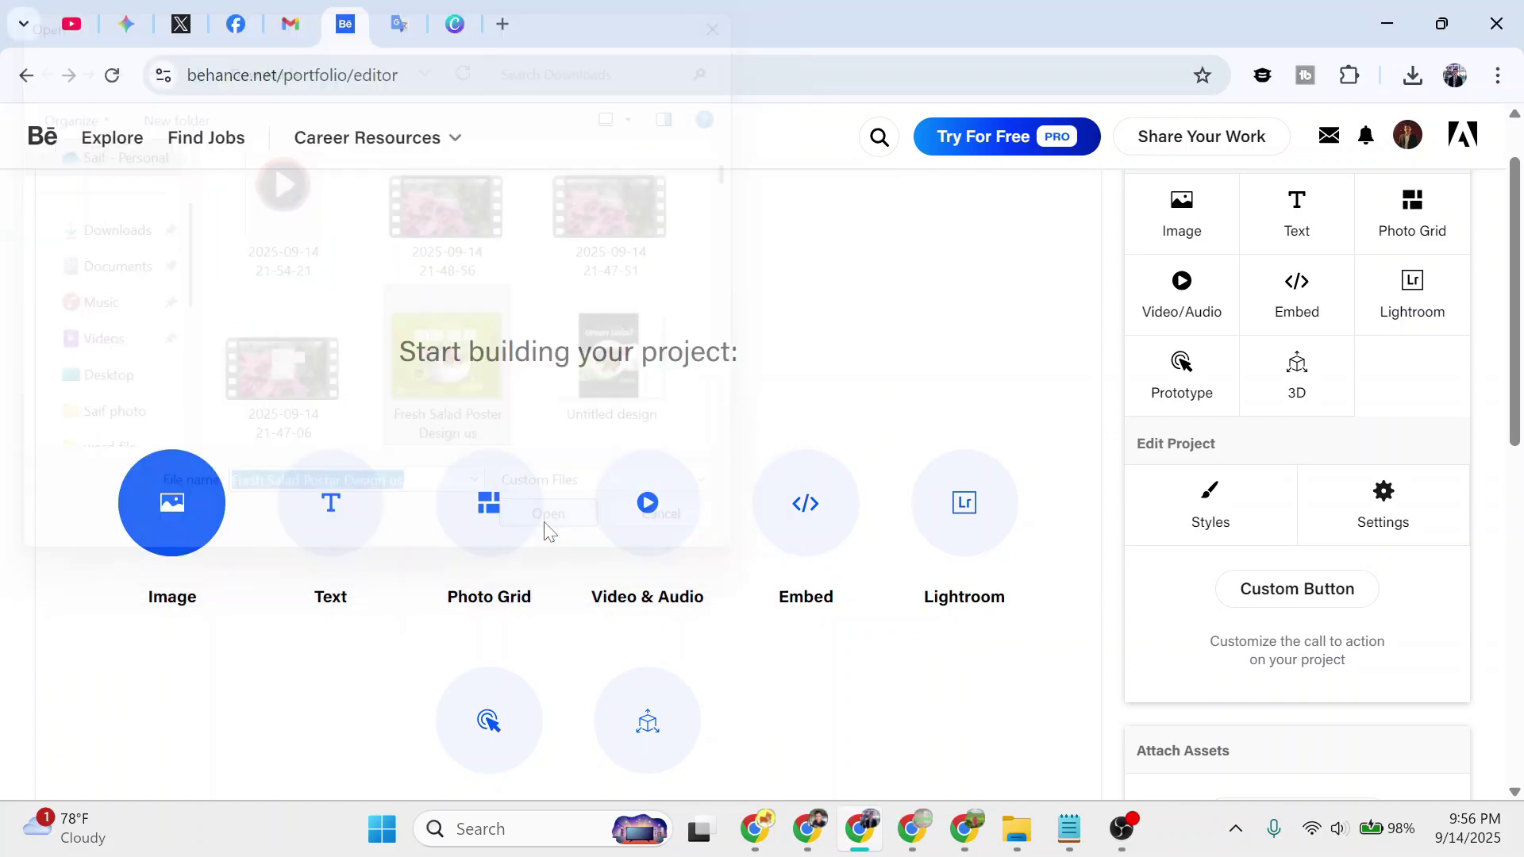
- Review the uploaded salad poster from start to end along with the project's editing, asset and saving options
scroll(546, 436, "down", 3)
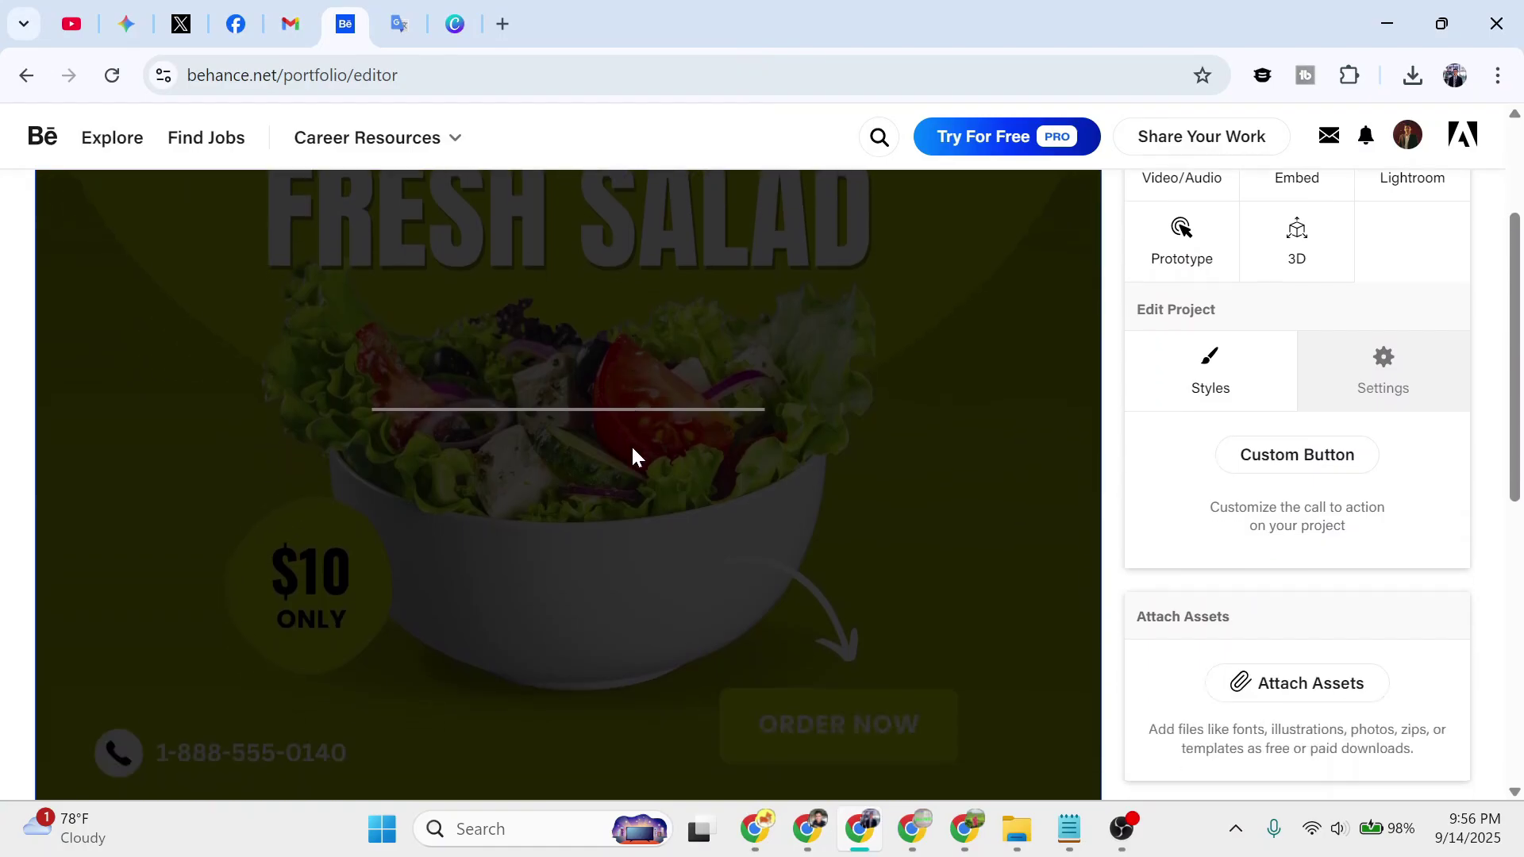
scroll(633, 455, "up", 2)
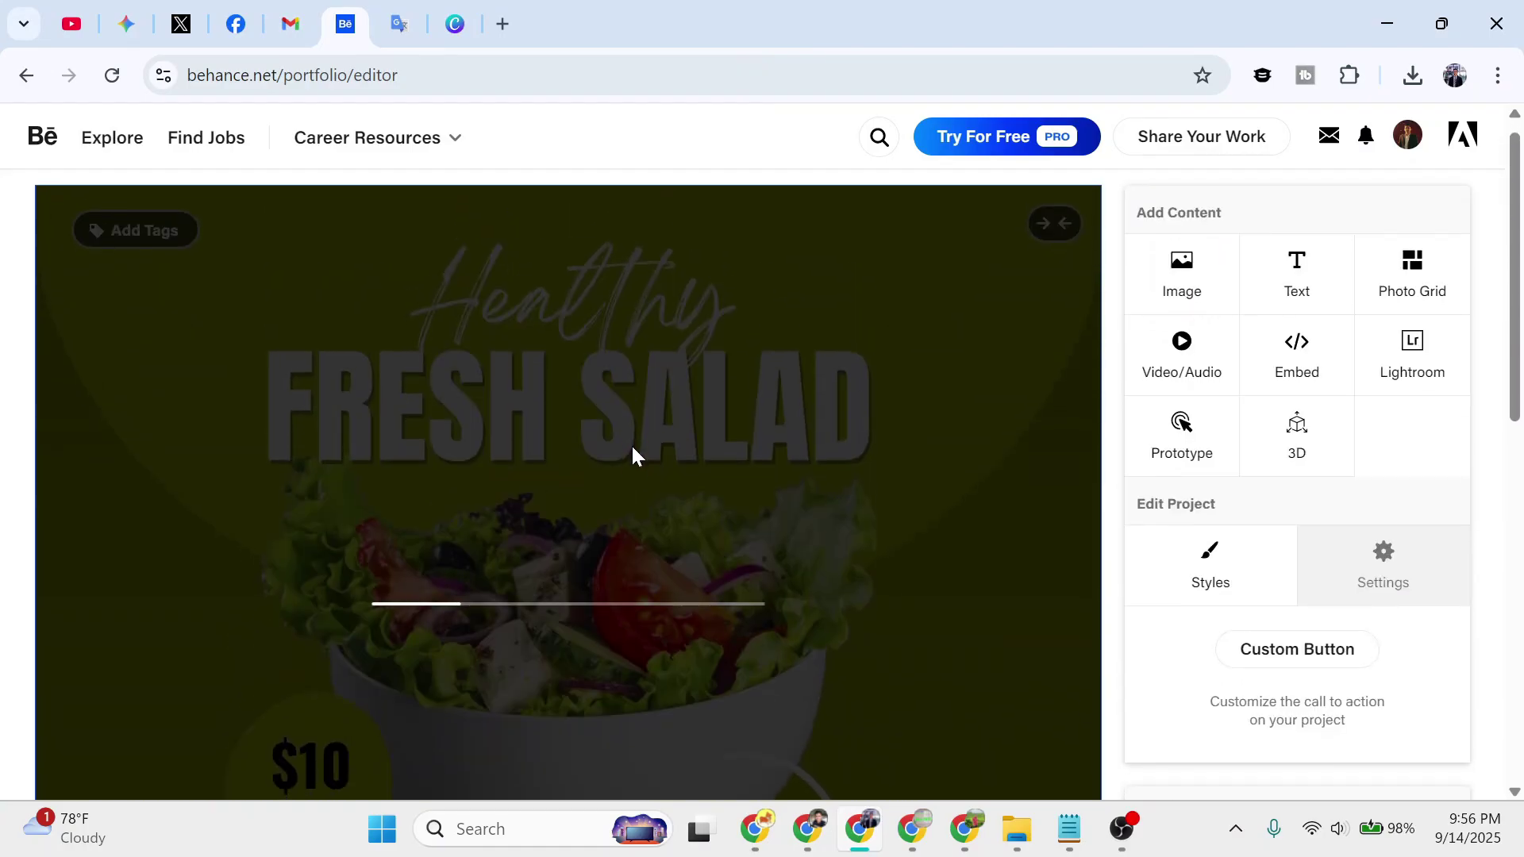
scroll(632, 446, "down", 6)
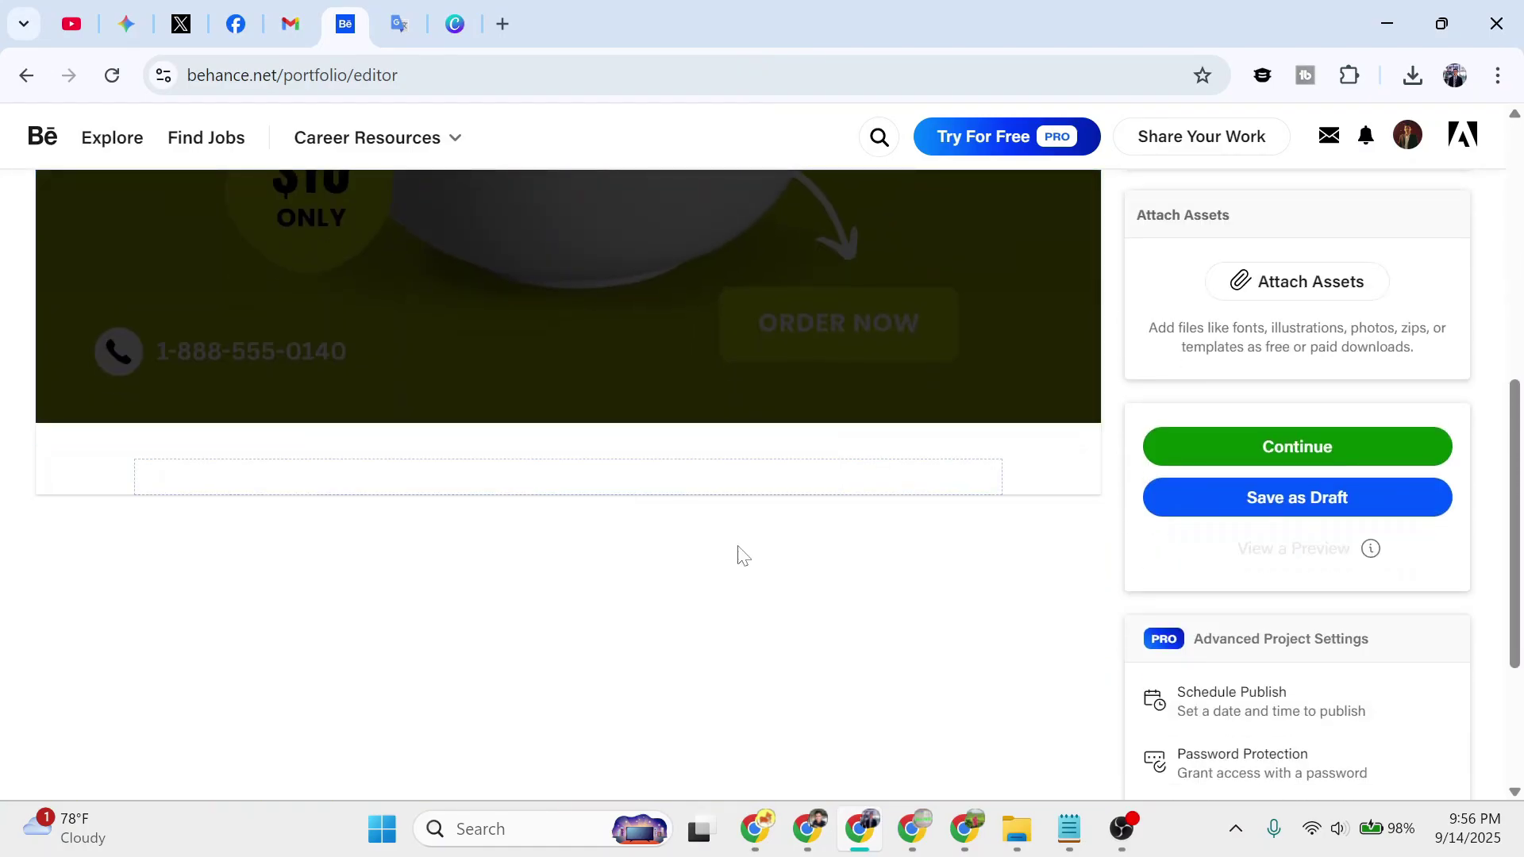
scroll(659, 508, "down", 2)
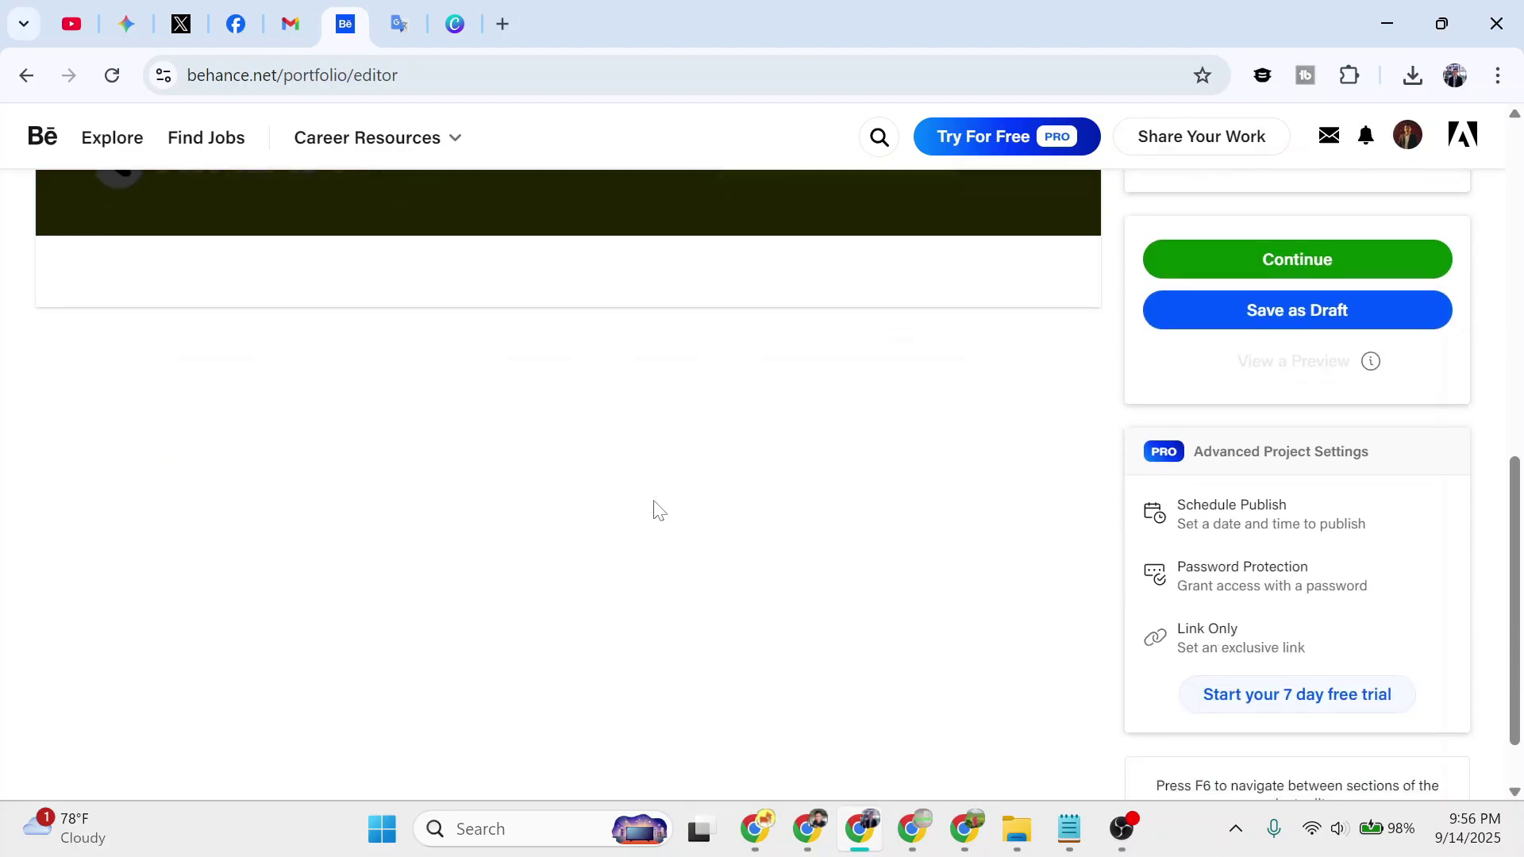
scroll(656, 508, "up", 8)
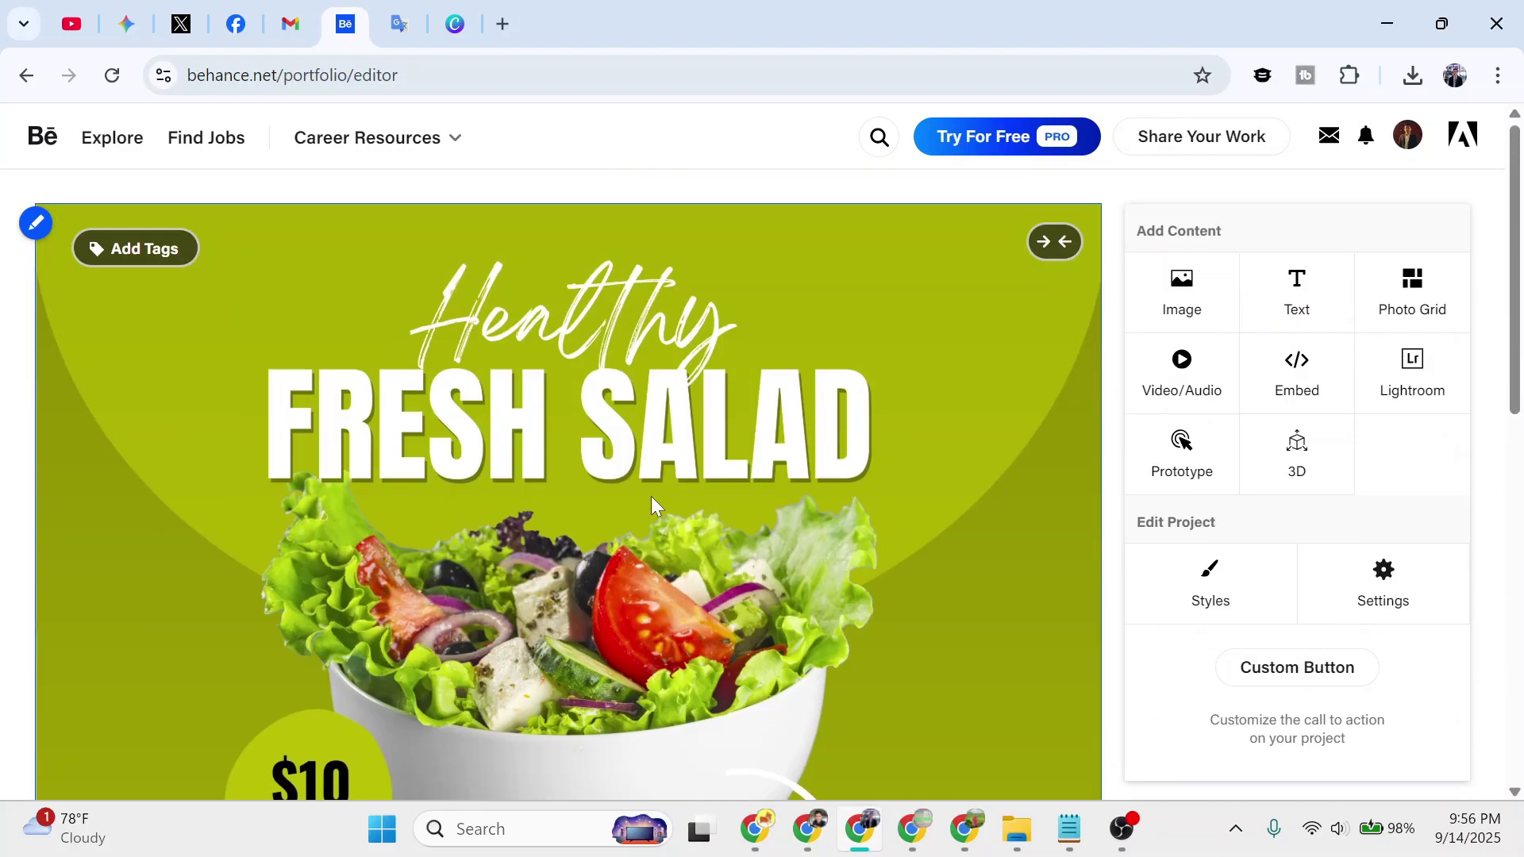
scroll(651, 497, "down", 2)
scroll(513, 465, "up", 1)
scroll(760, 405, "down", 4)
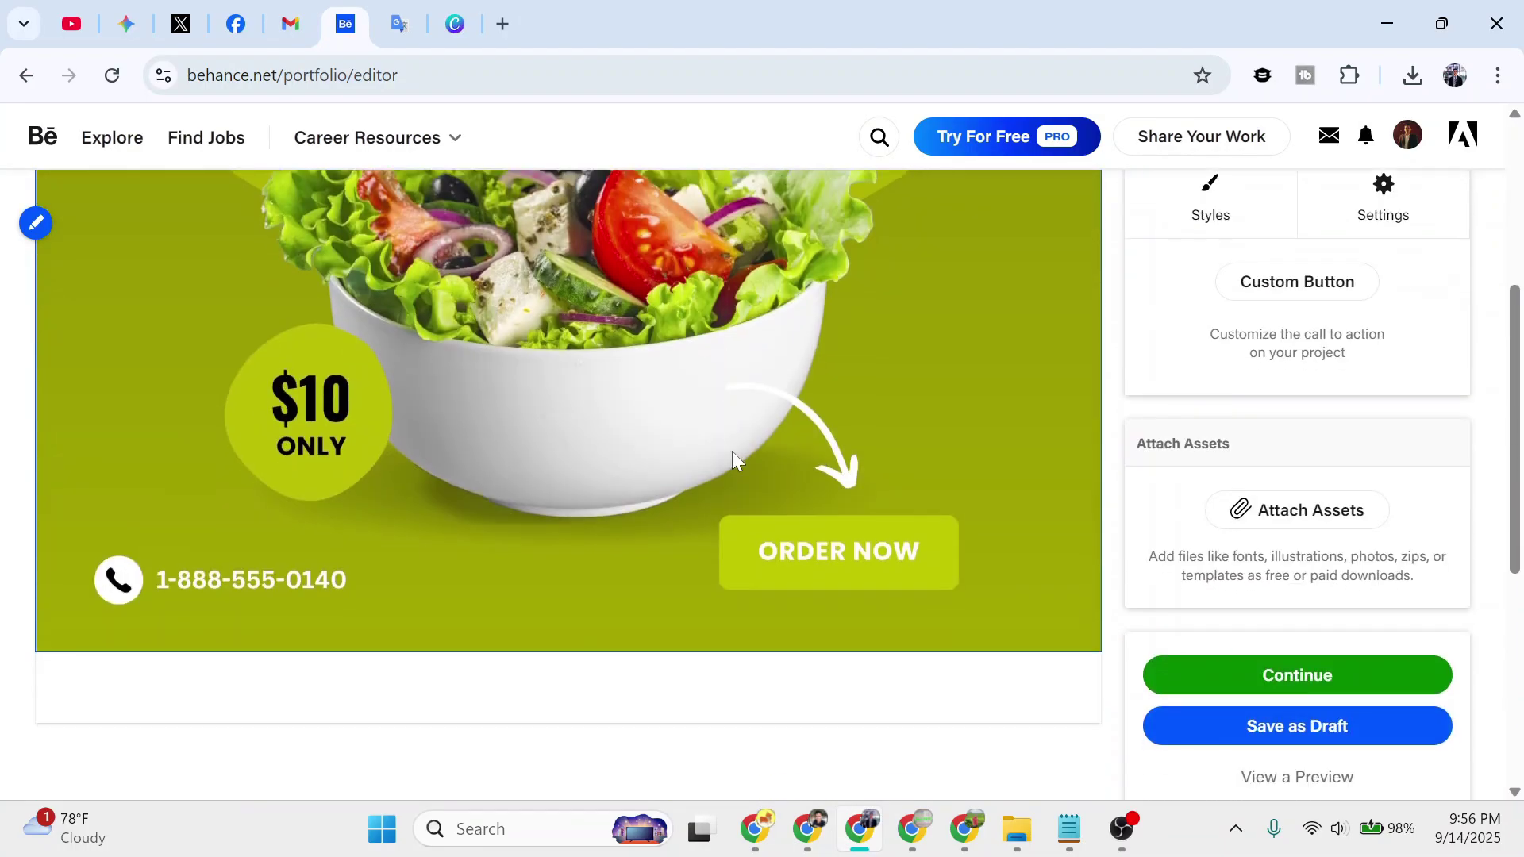
scroll(698, 468, "up", 8)
scroll(1190, 556, "down", 9)
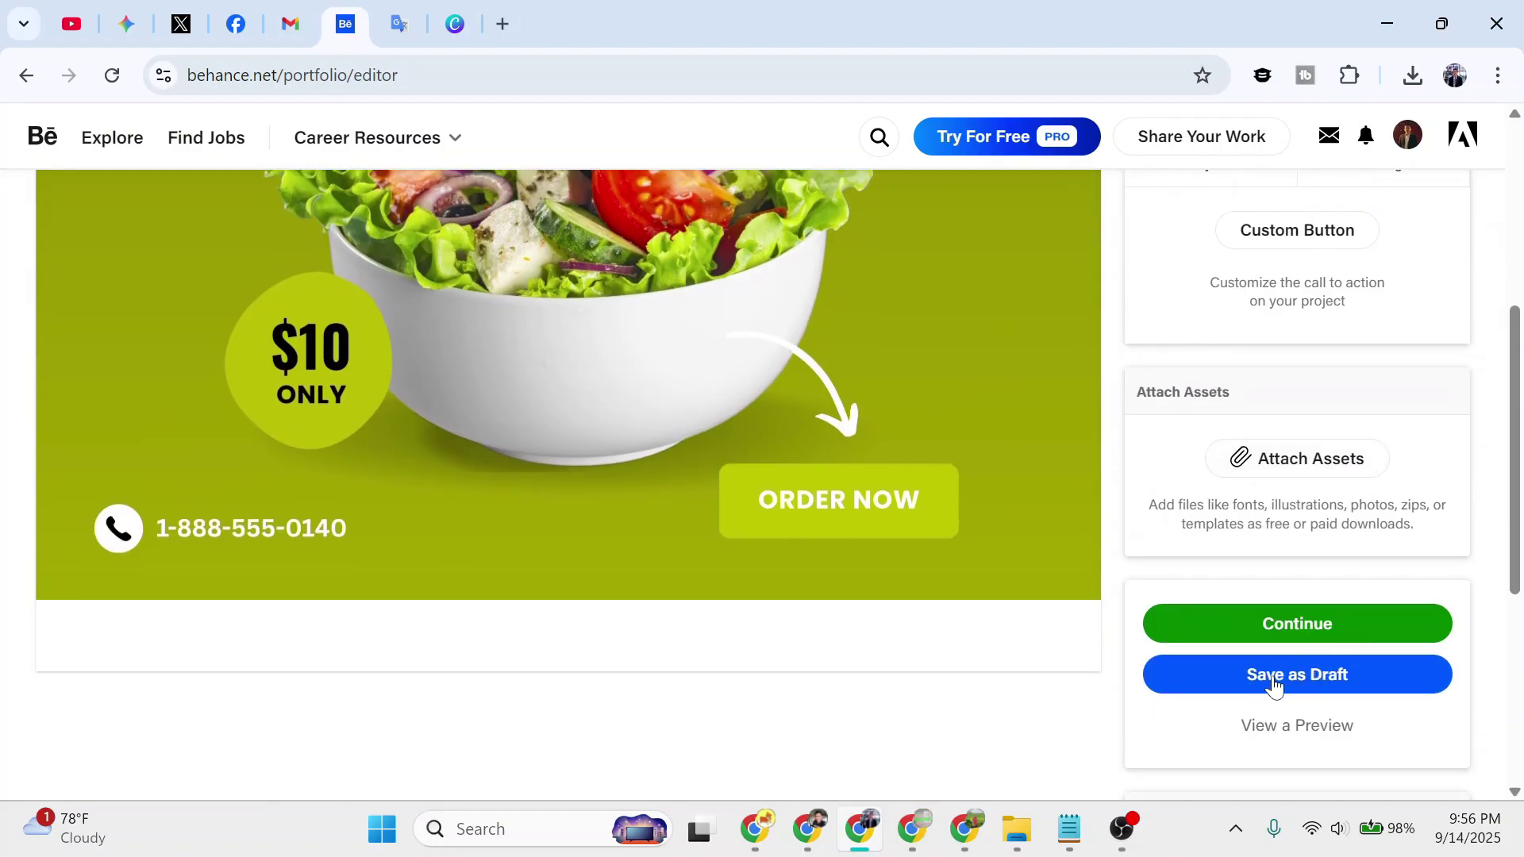
scroll(1007, 551, "up", 10)
scroll(1167, 595, "down", 1)
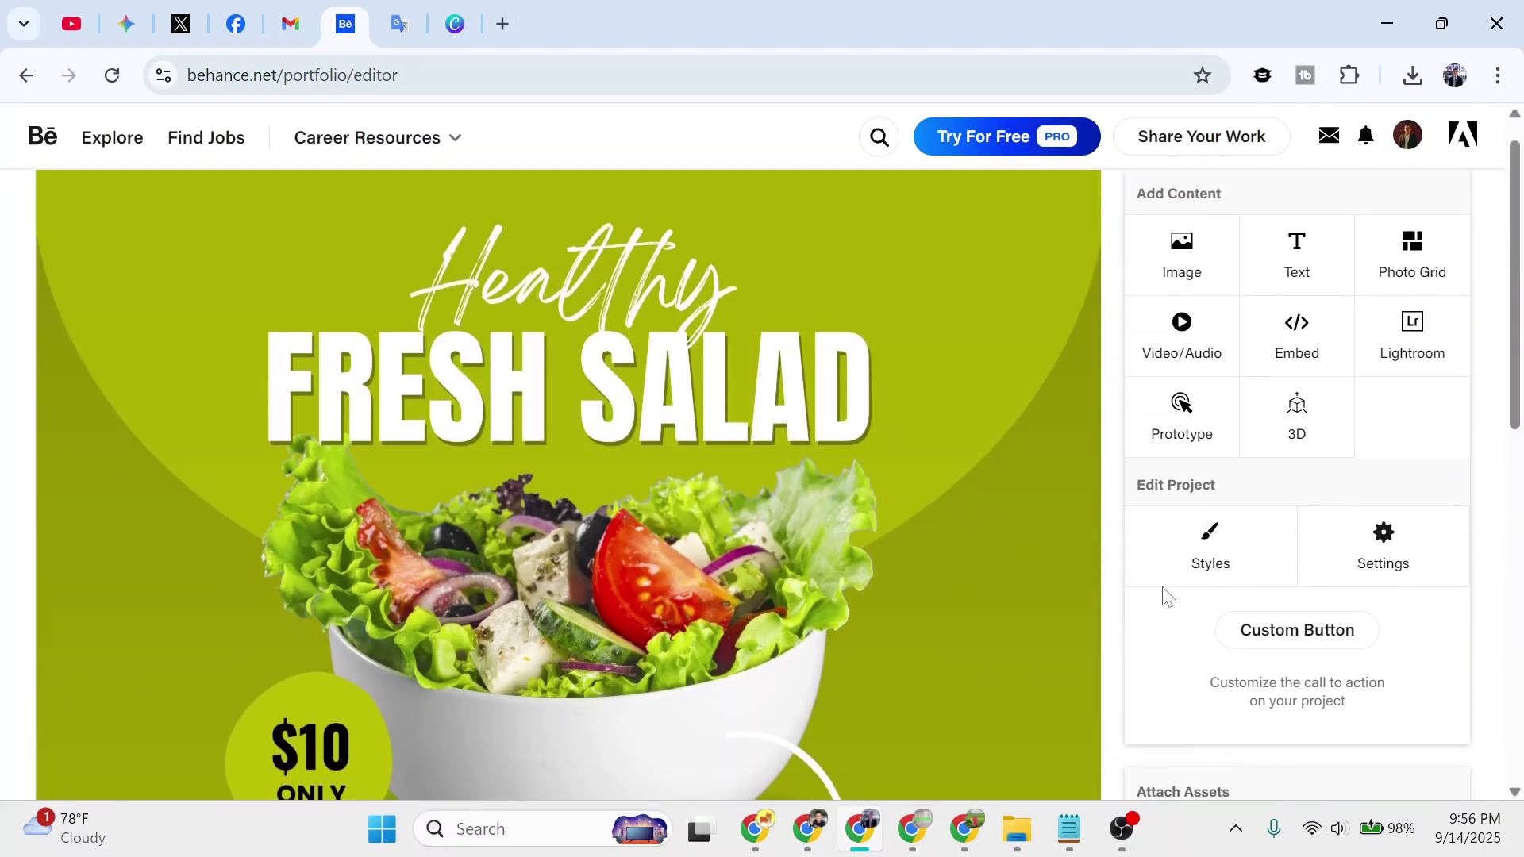
scroll(895, 499, "up", 1)
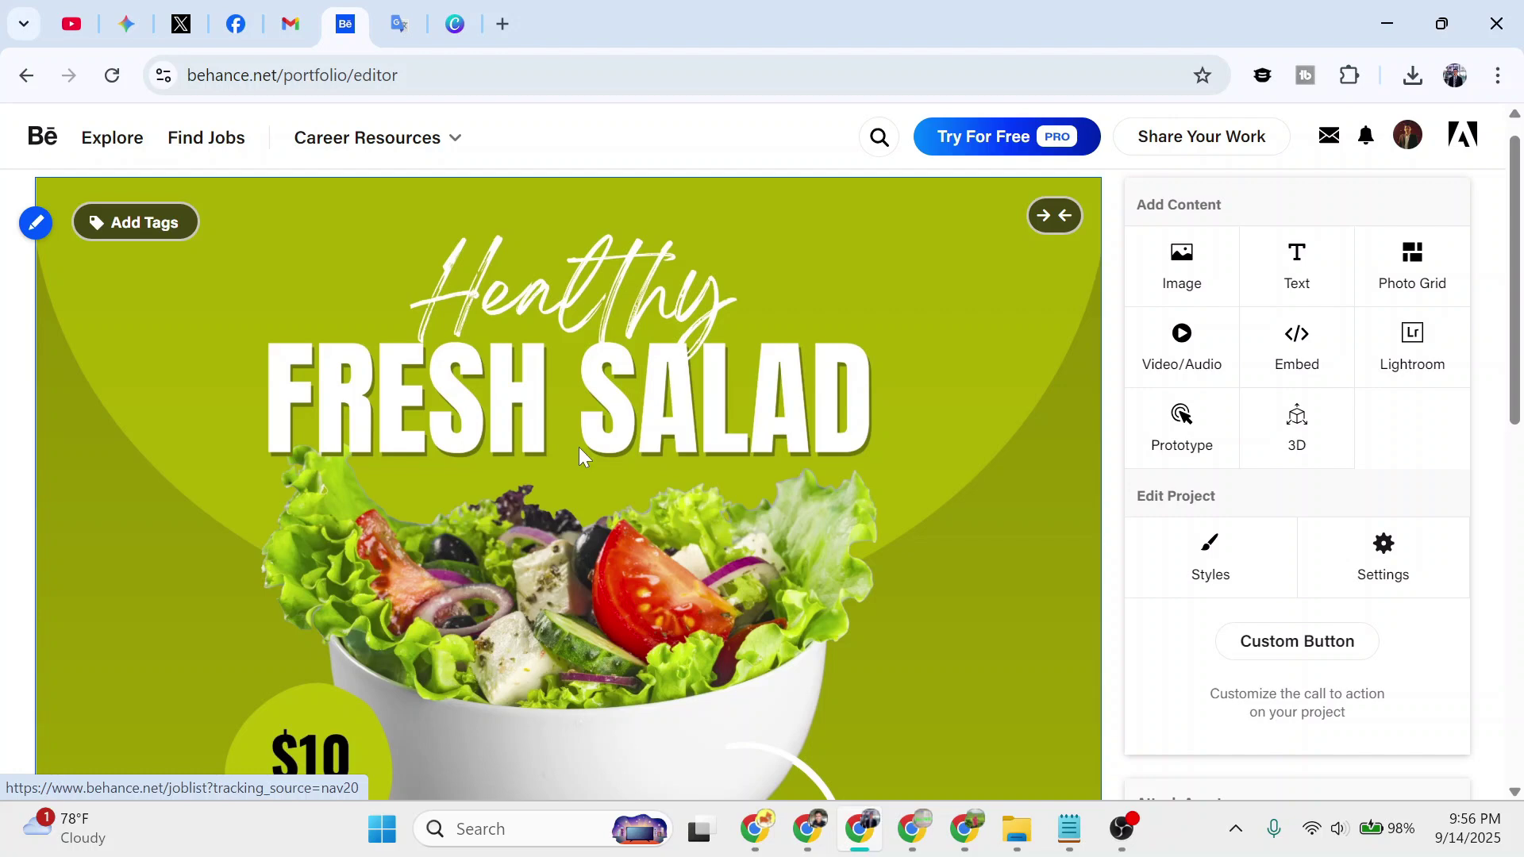
- Continue from the finished project content to the project's publishing details
scroll(680, 473, "down", 4)
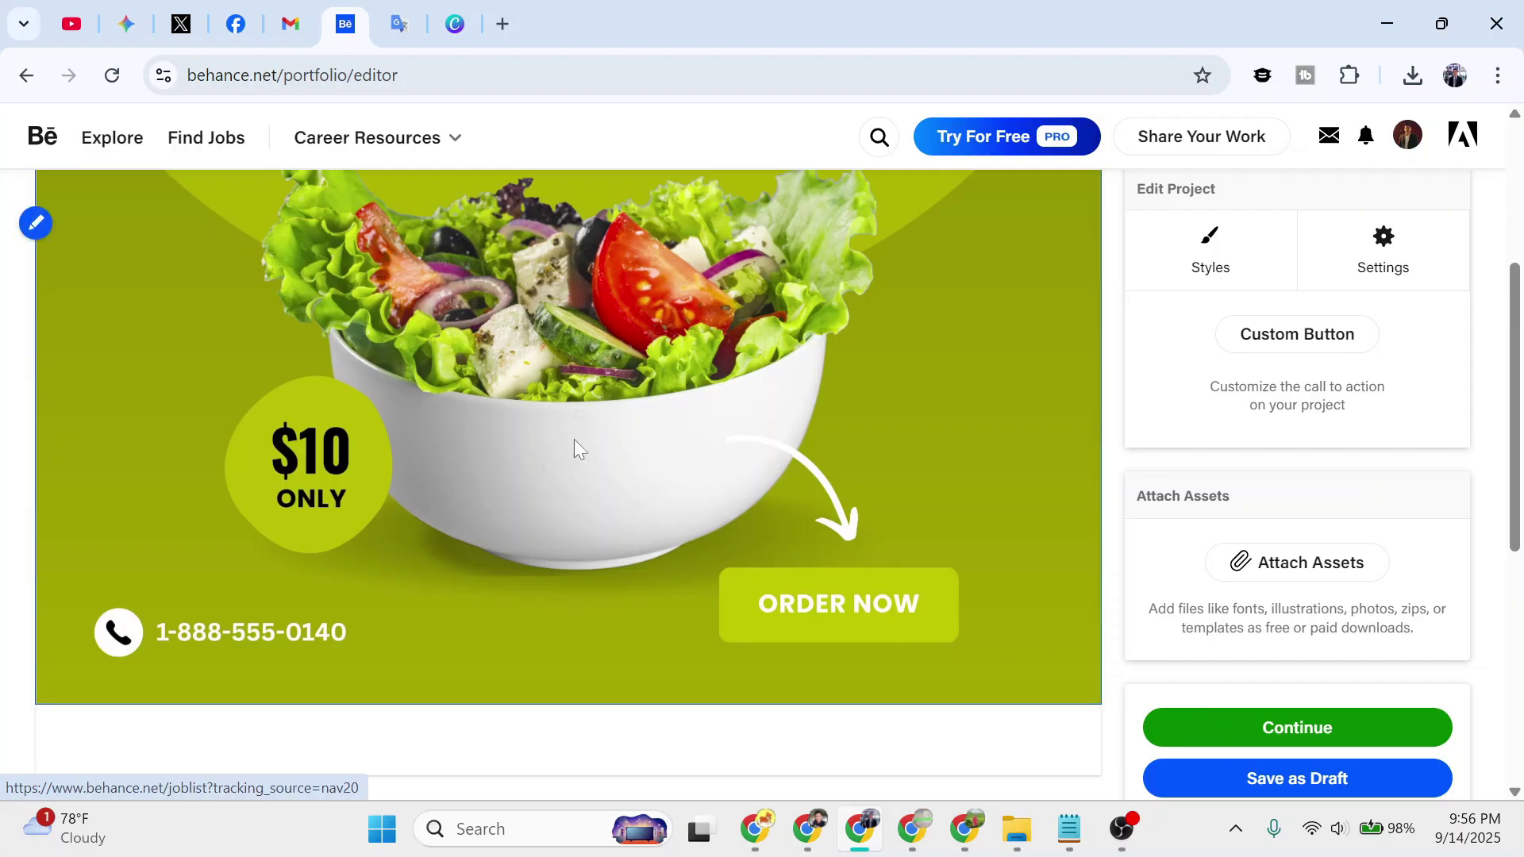
scroll(1310, 719, "down", 2)
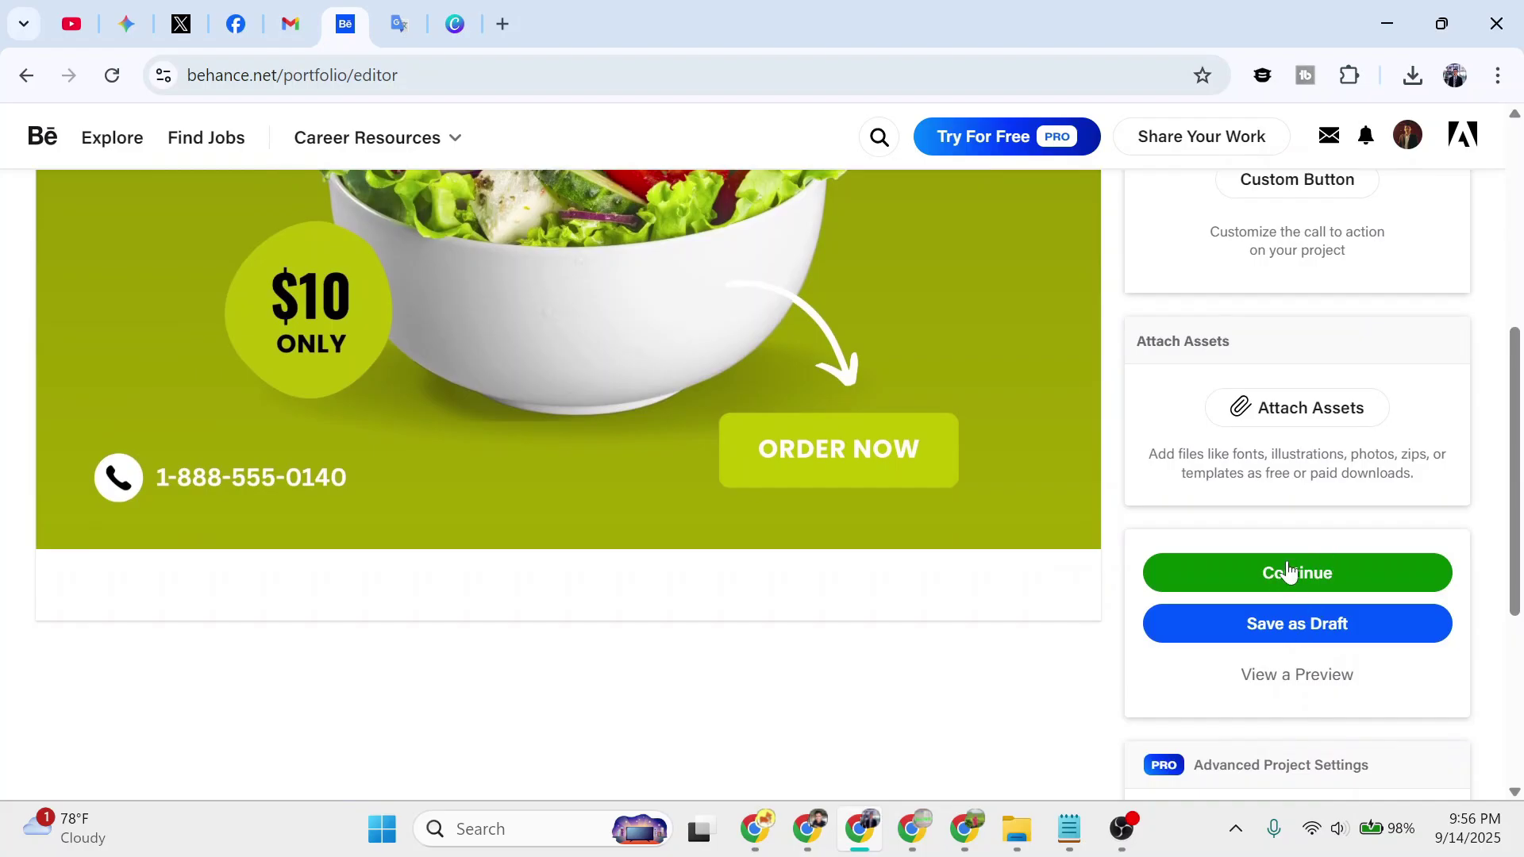
left_click(1362, 572)
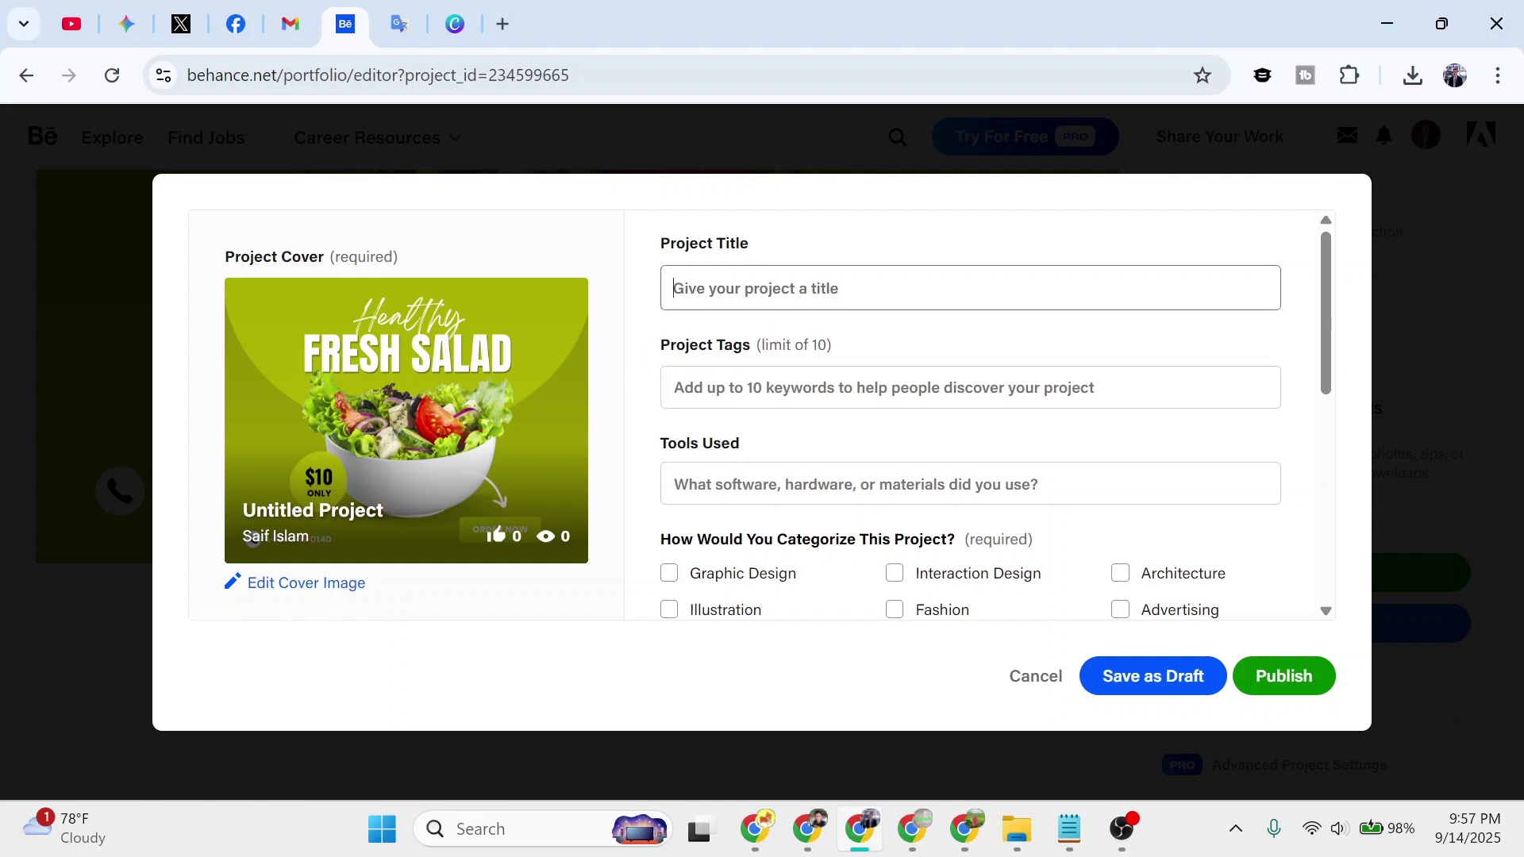
- Examine the publishing form's cover, title, tags, tools and category fields, ending with the project title field active
left_click(766, 293)
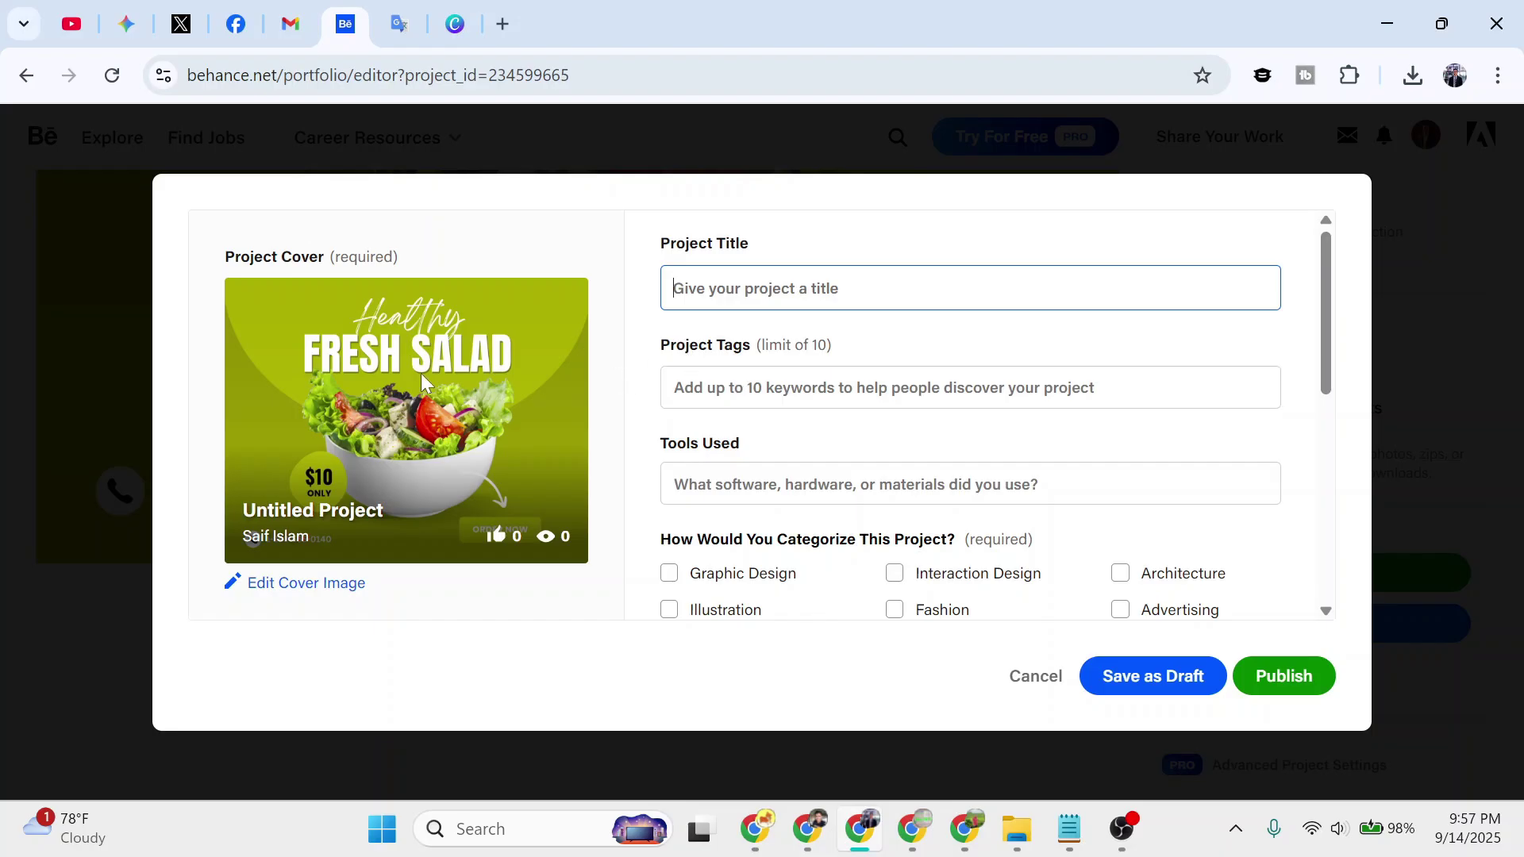
scroll(833, 425, "down", 1)
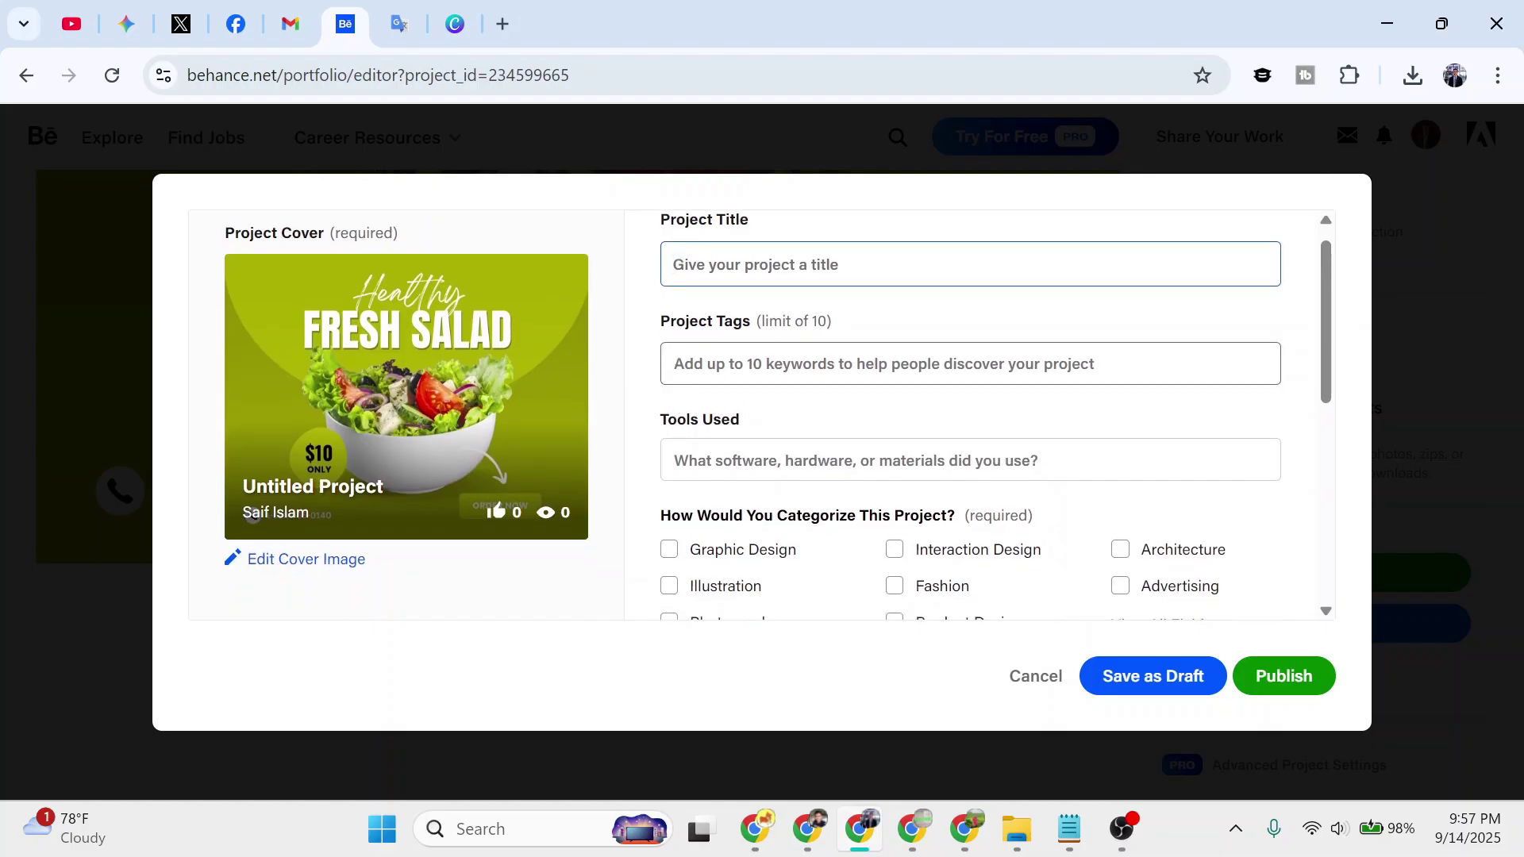
scroll(718, 394, "down", 1)
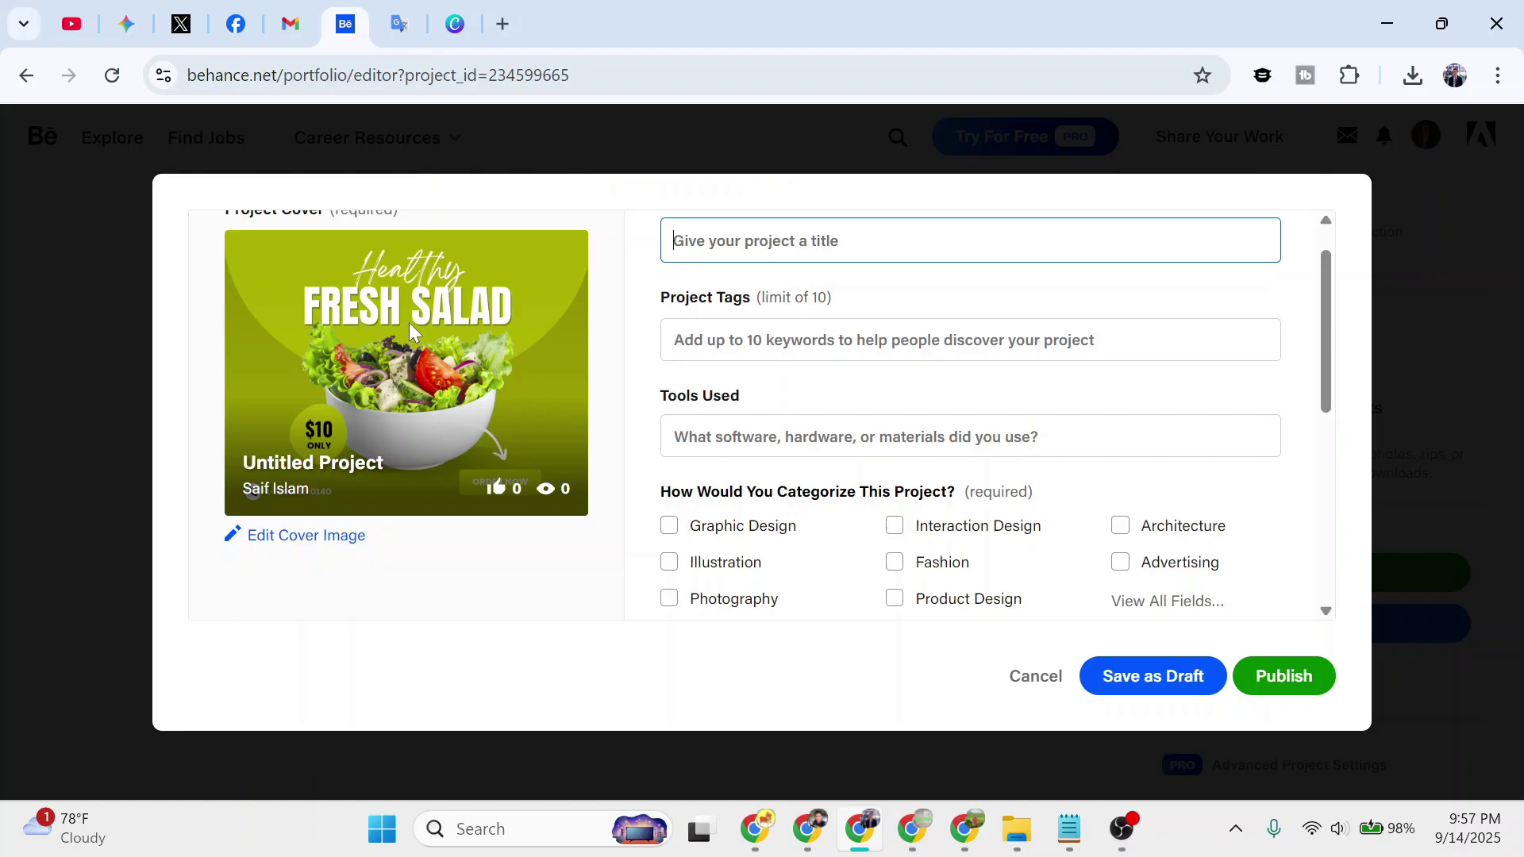
scroll(522, 354, "up", 1)
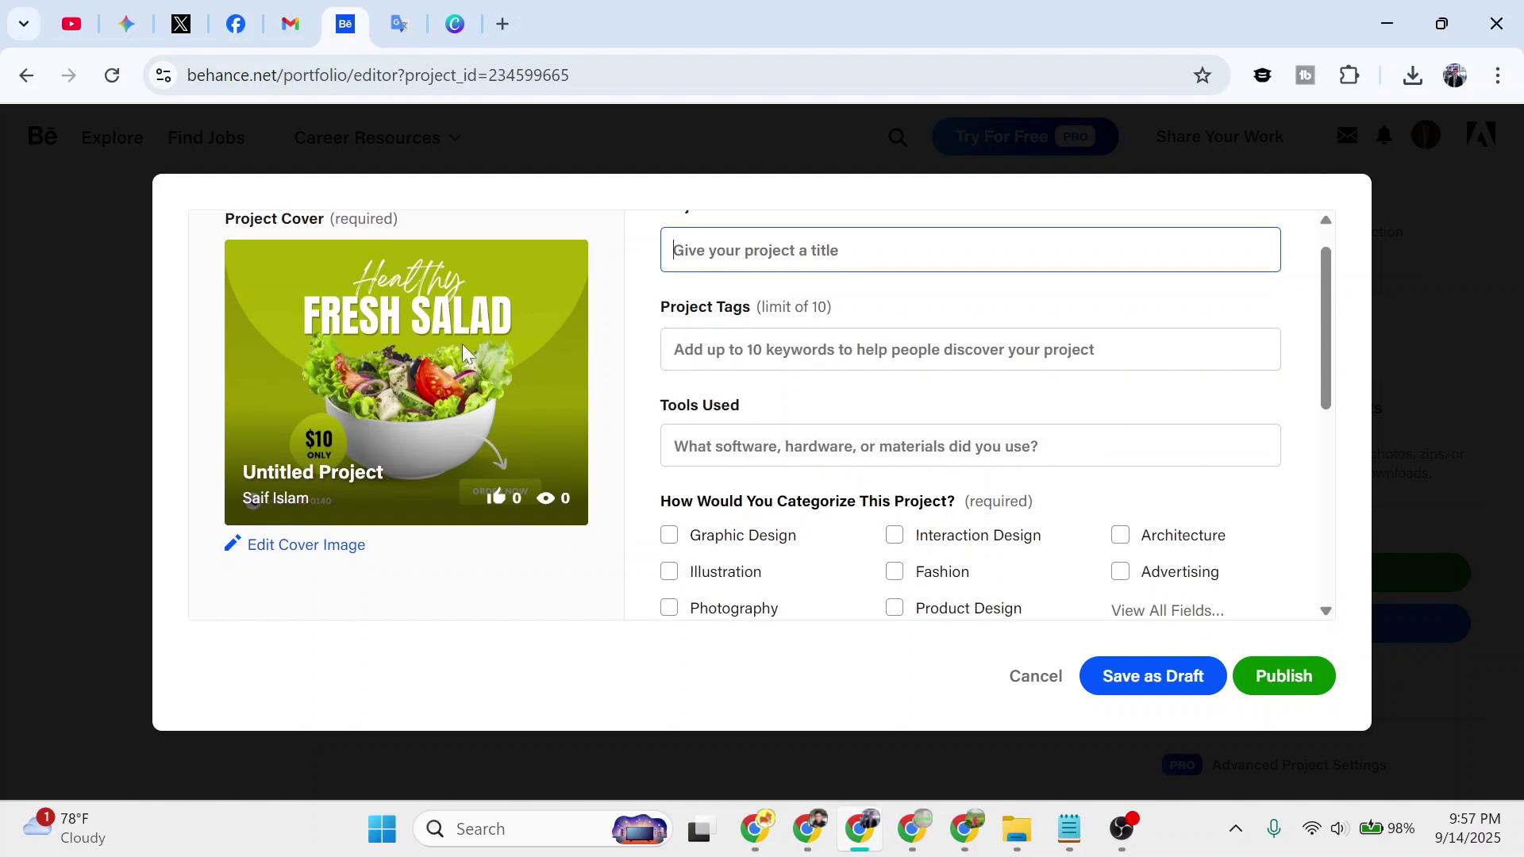
scroll(1049, 340, "up", 1)
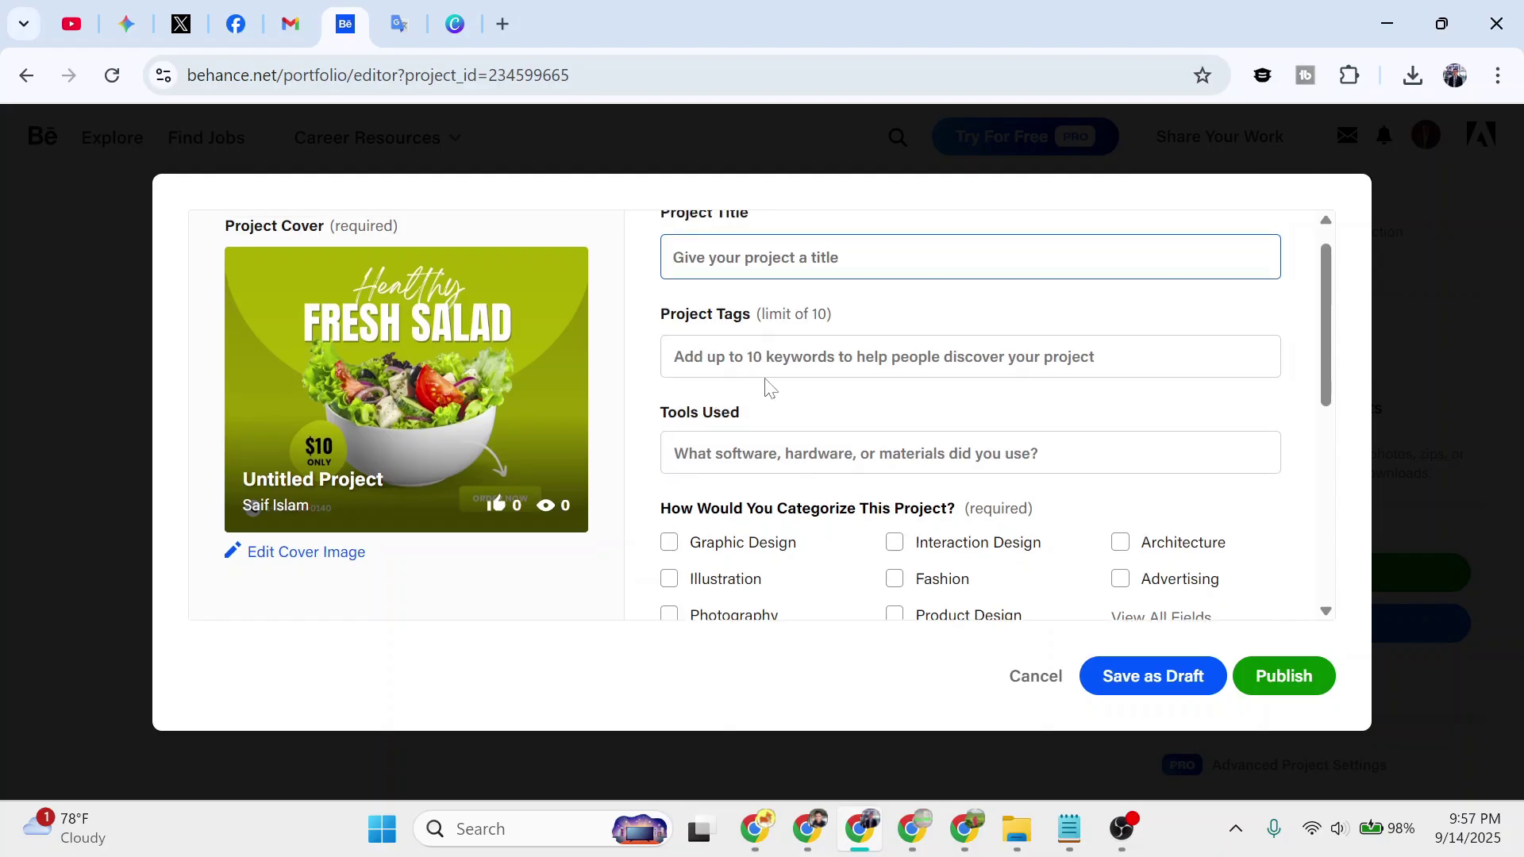
scroll(769, 384, "up", 1)
scroll(689, 391, "down", 2)
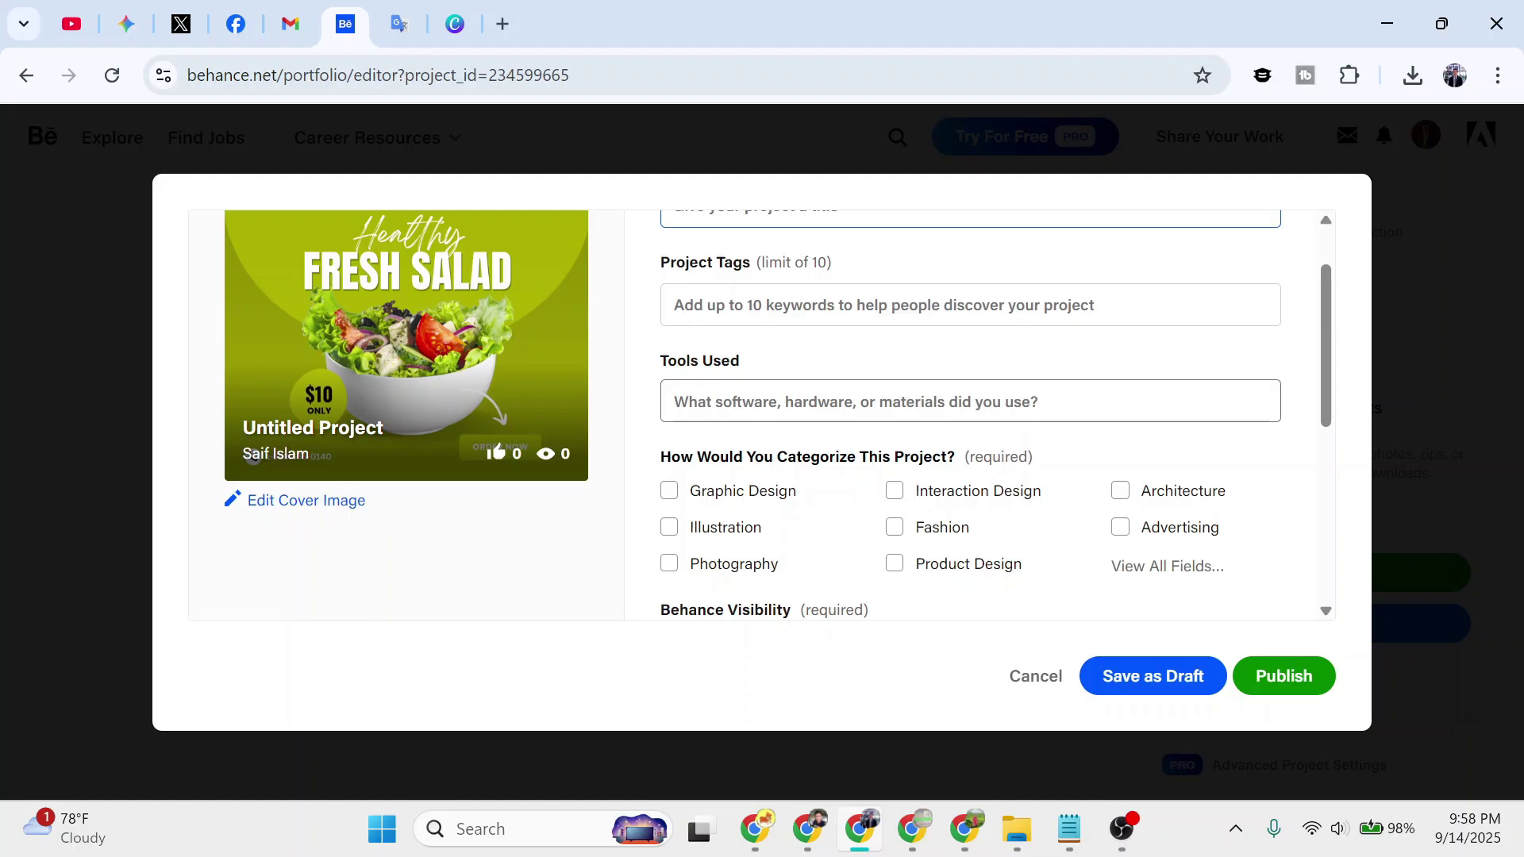
scroll(967, 546, "up", 2)
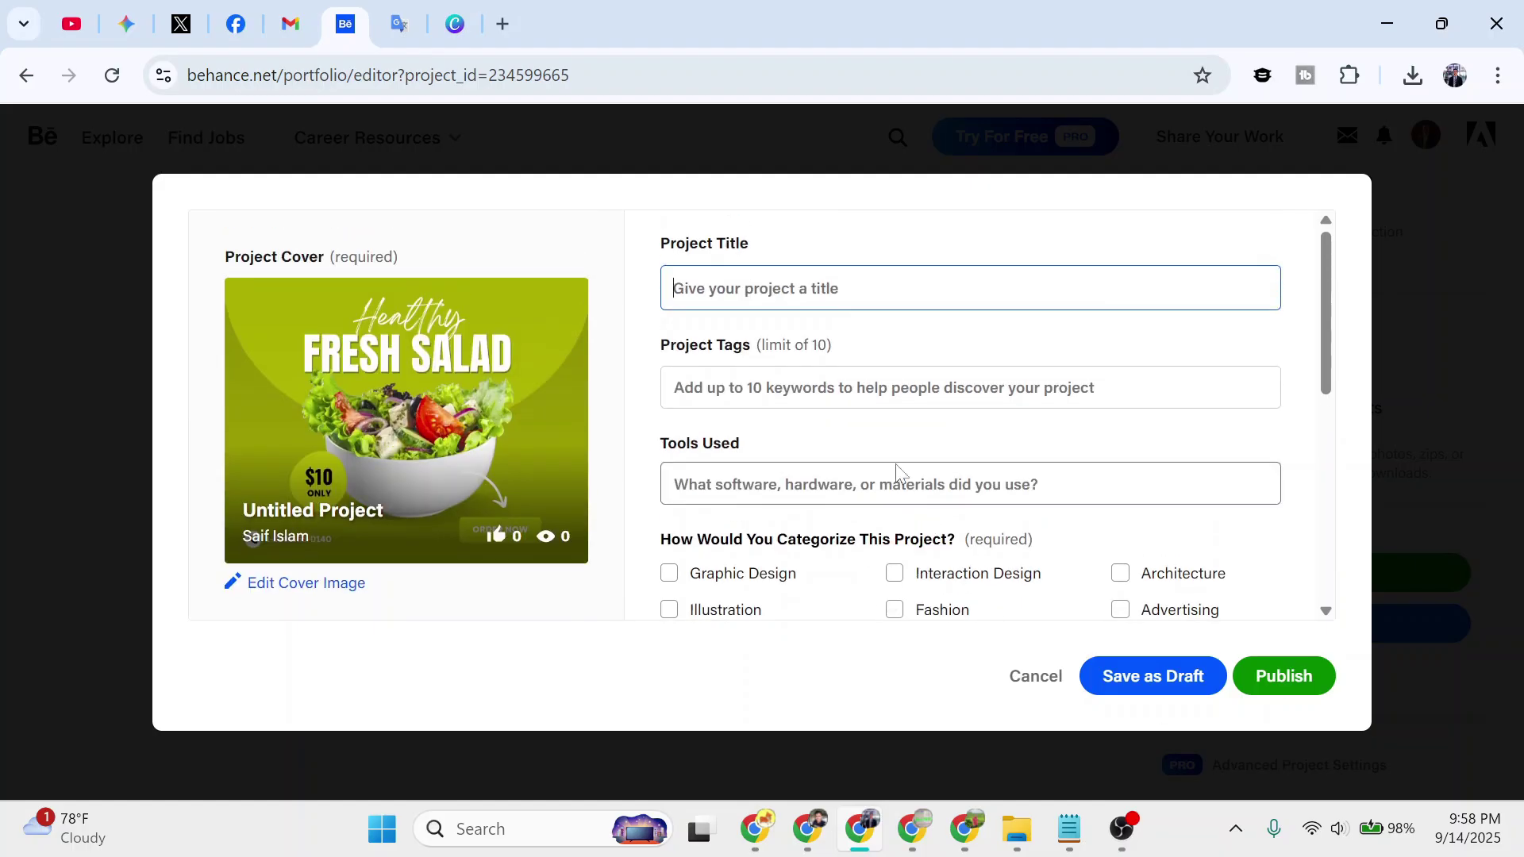
left_click(913, 289)
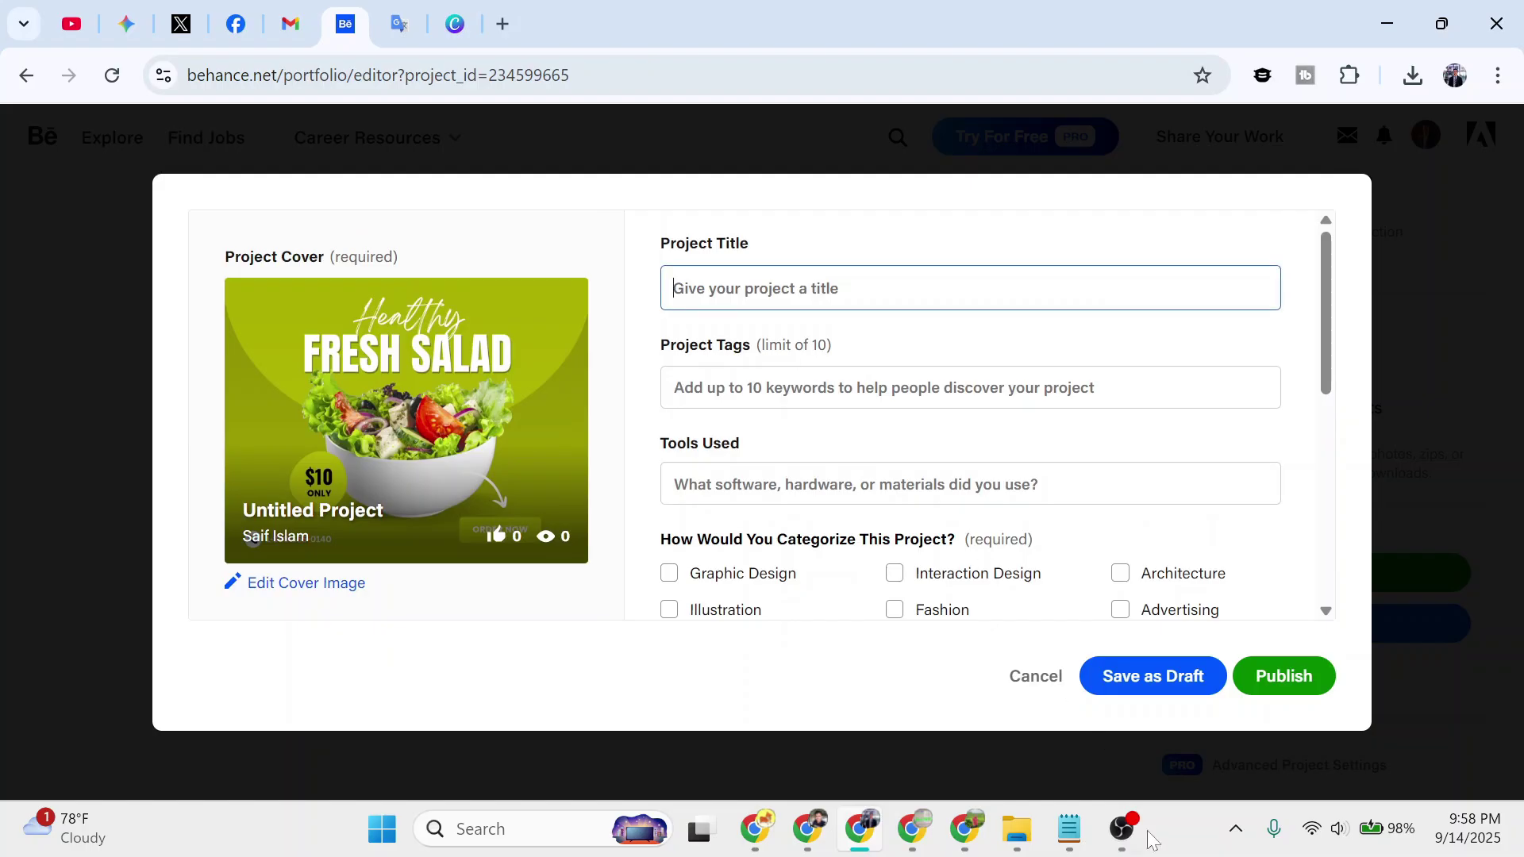
- Copy "Fresh Salad Promotional Poster Design" from the Notepad notes and paste it as the Behance project title
left_click(1070, 844)
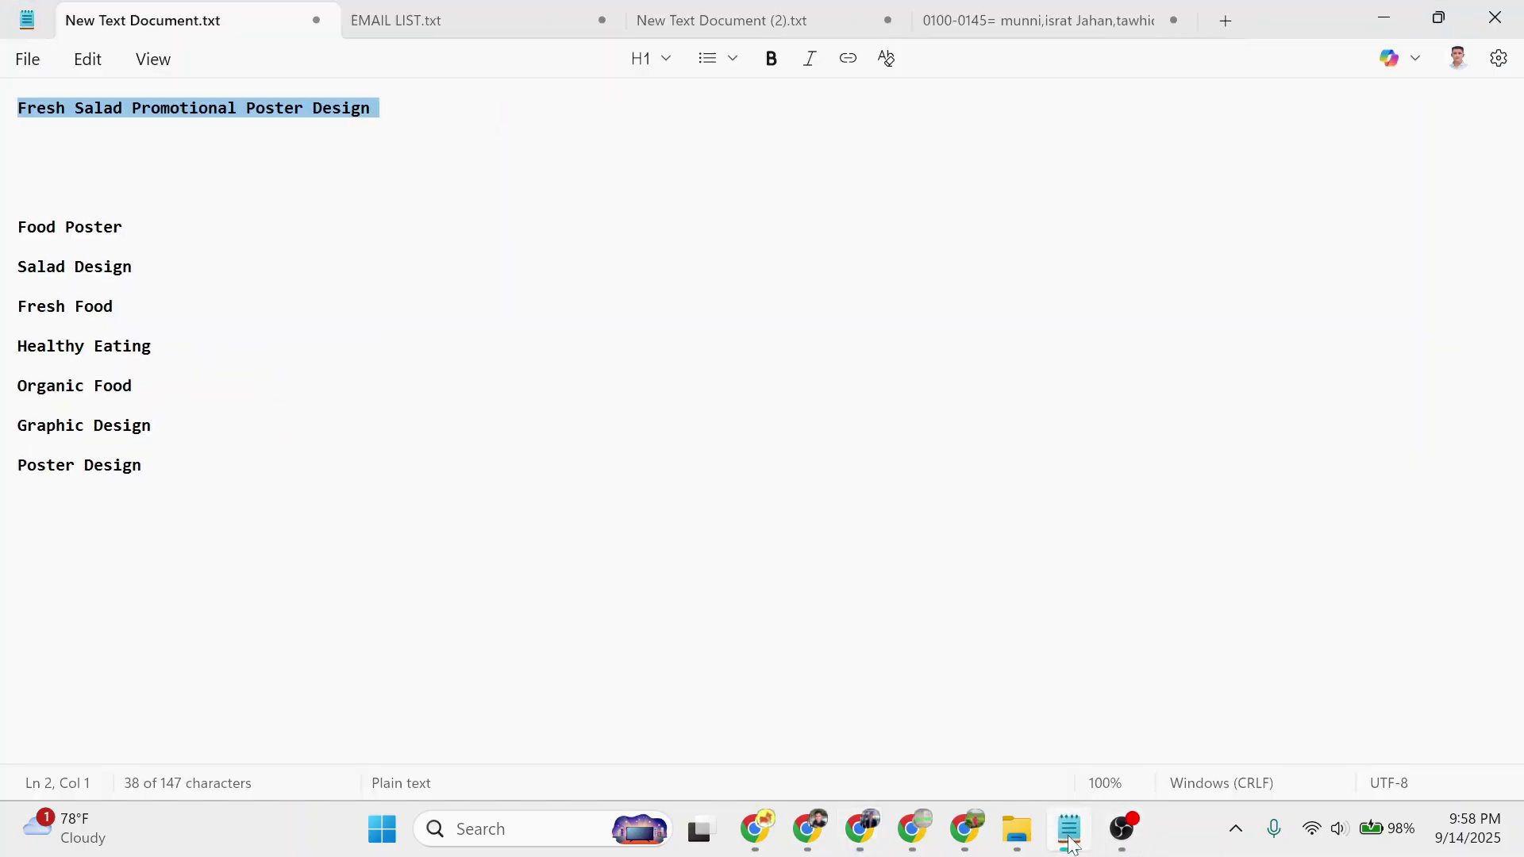
right_click(321, 115)
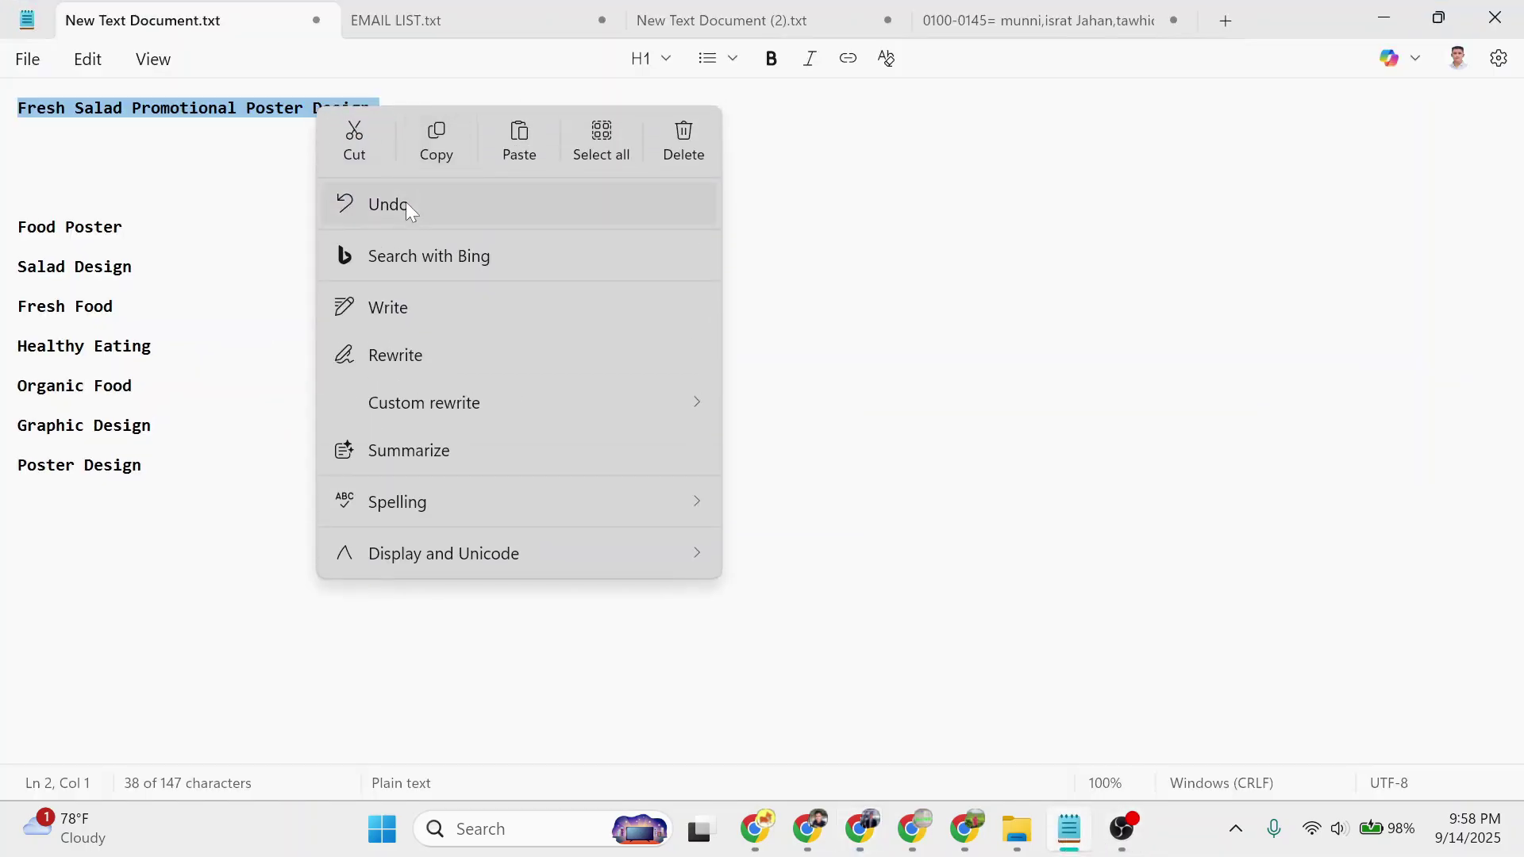
left_click(436, 141)
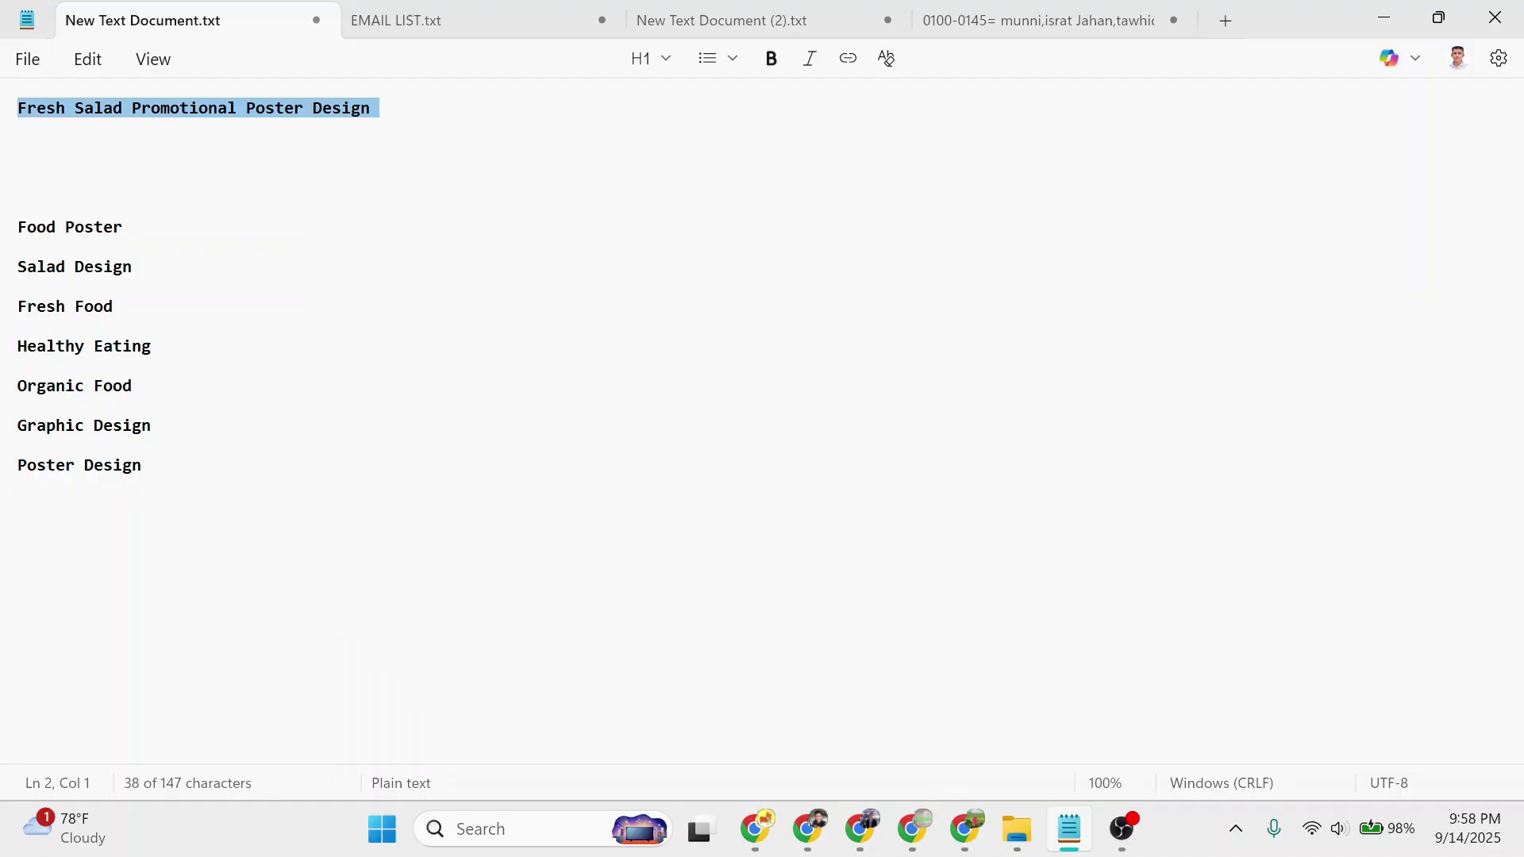
mouse_move(912, 829)
left_click(873, 829)
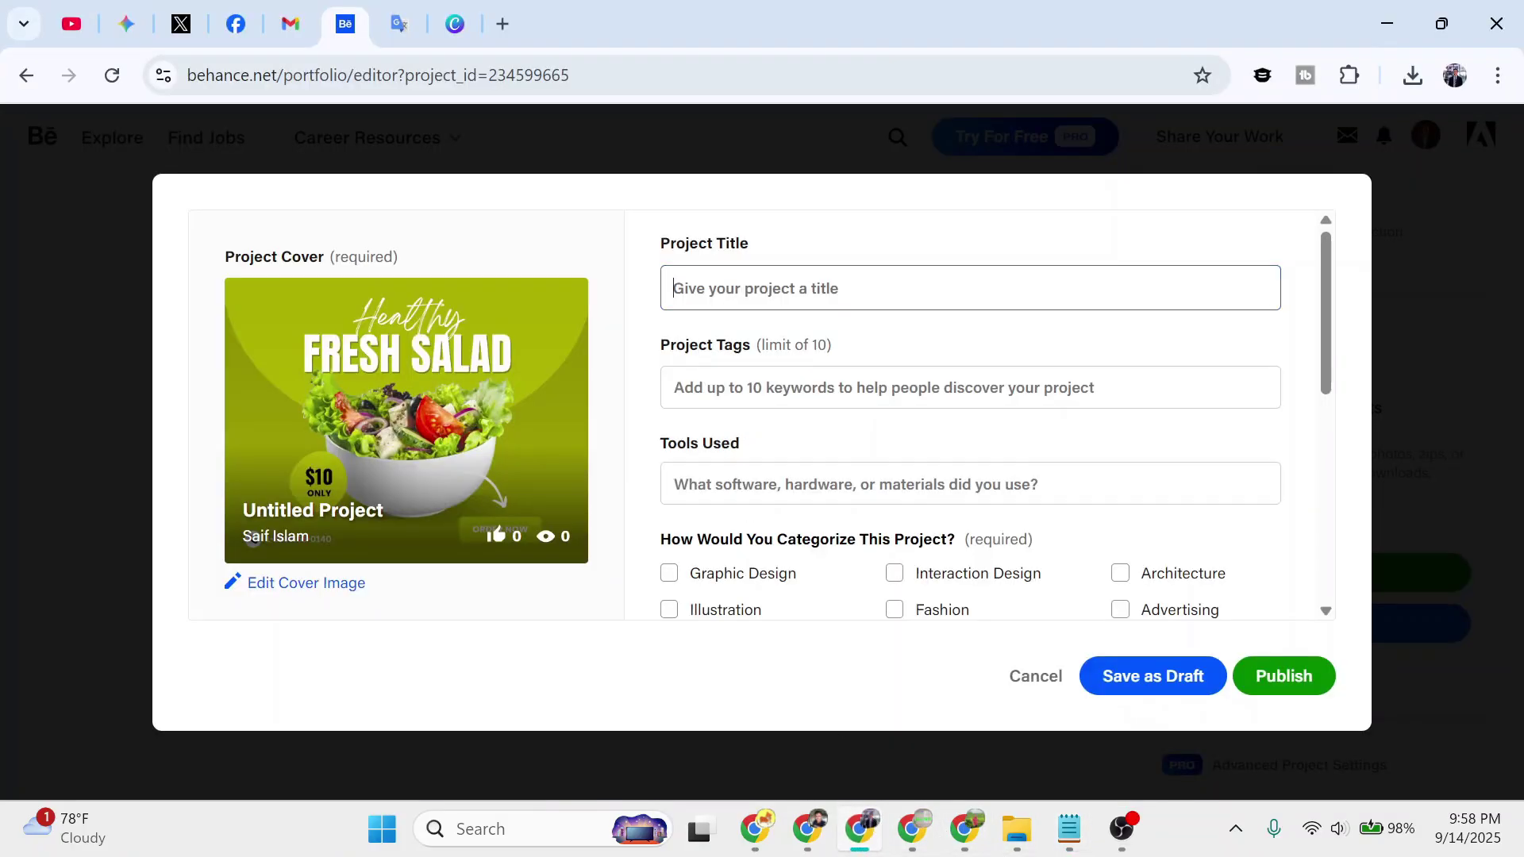
key("ctrl+v")
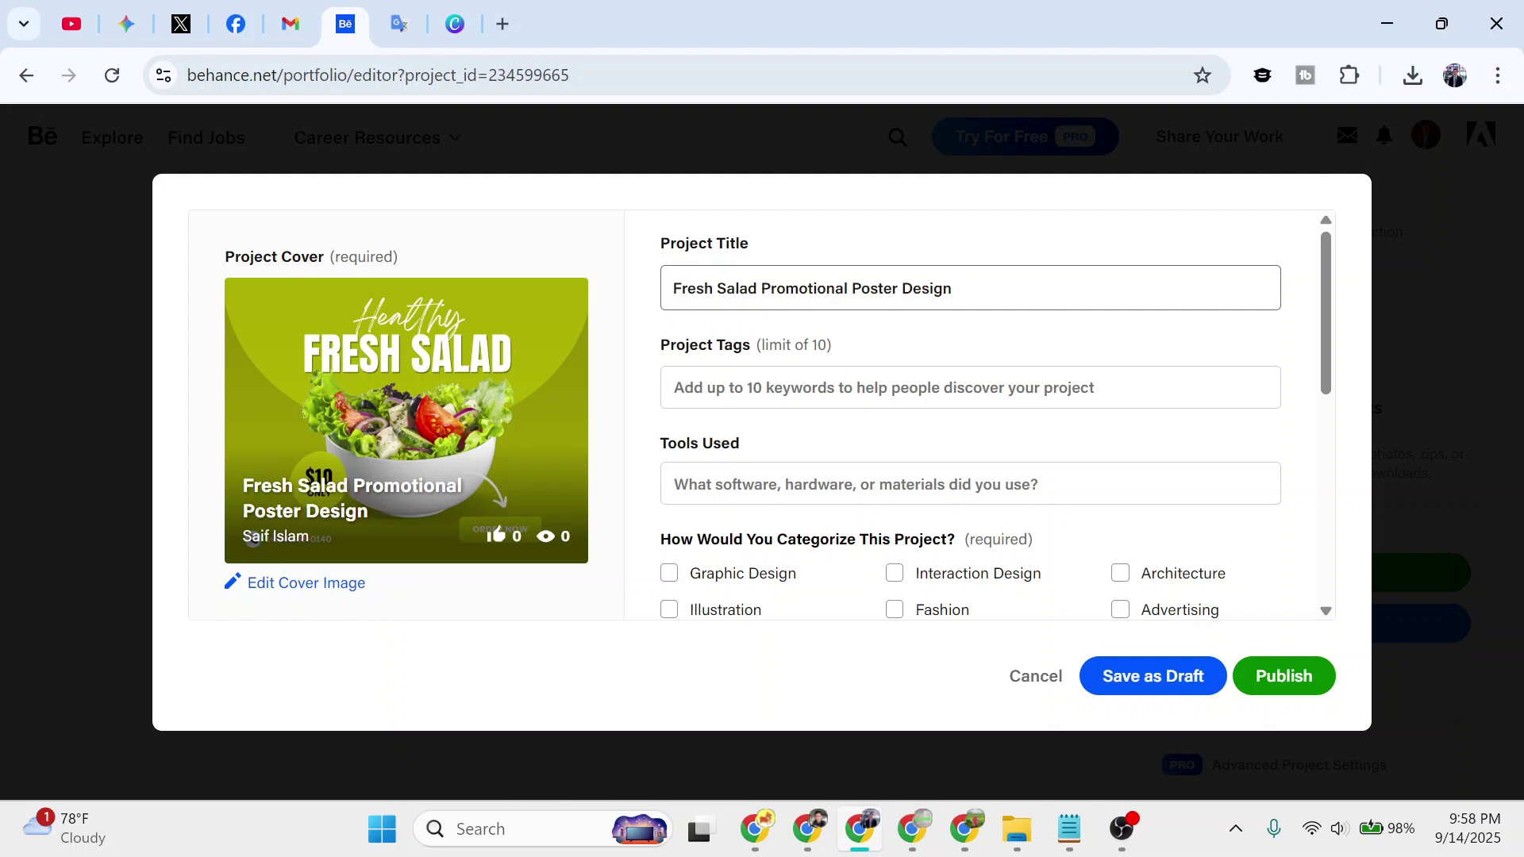
- Add the project tags "food", "fresh" and "fresh food"
left_click(676, 387)
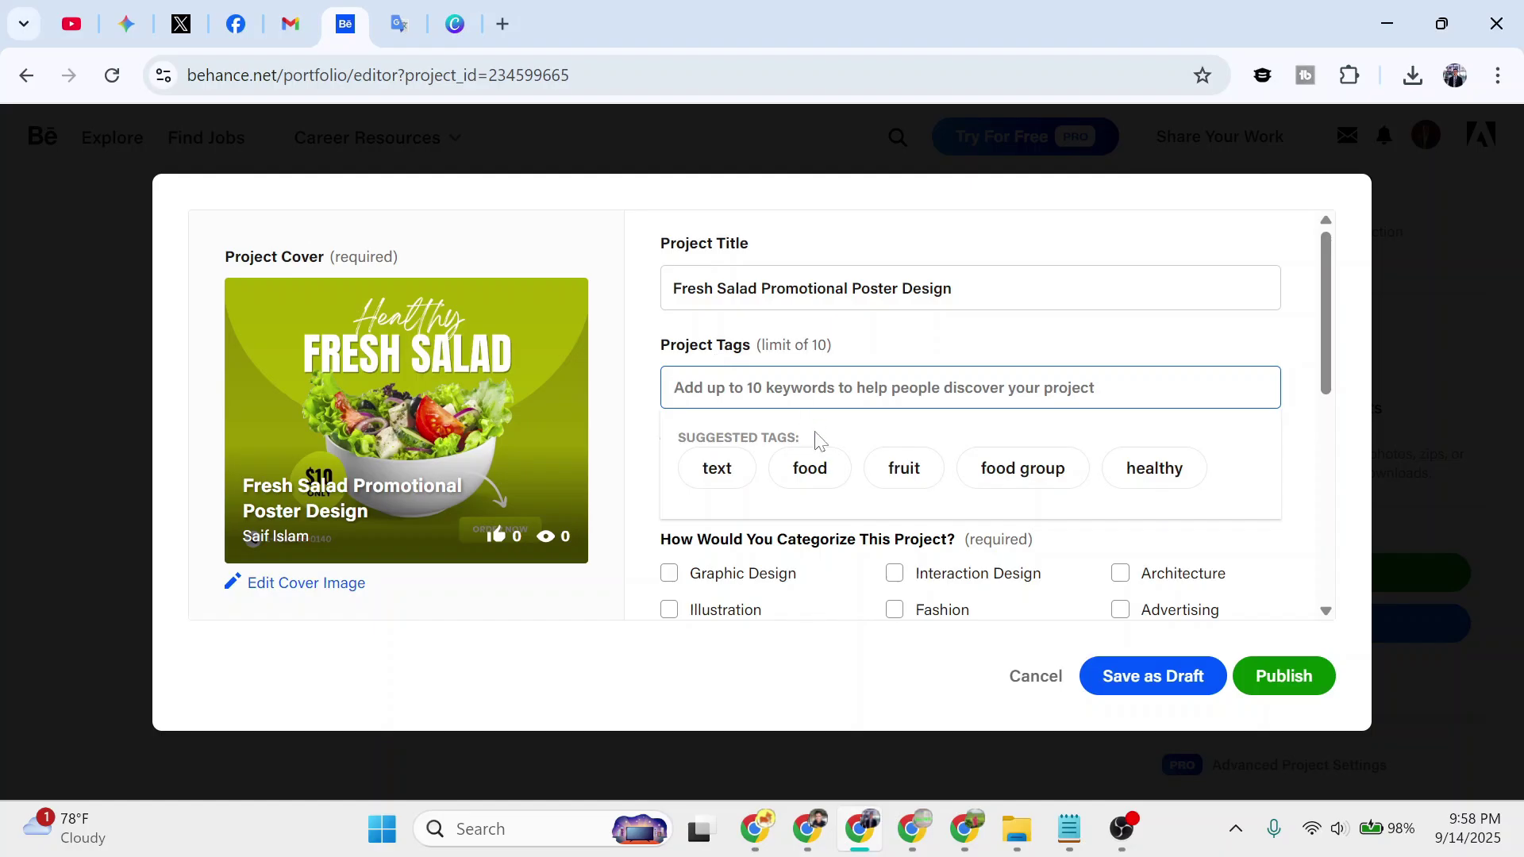
left_click(813, 466)
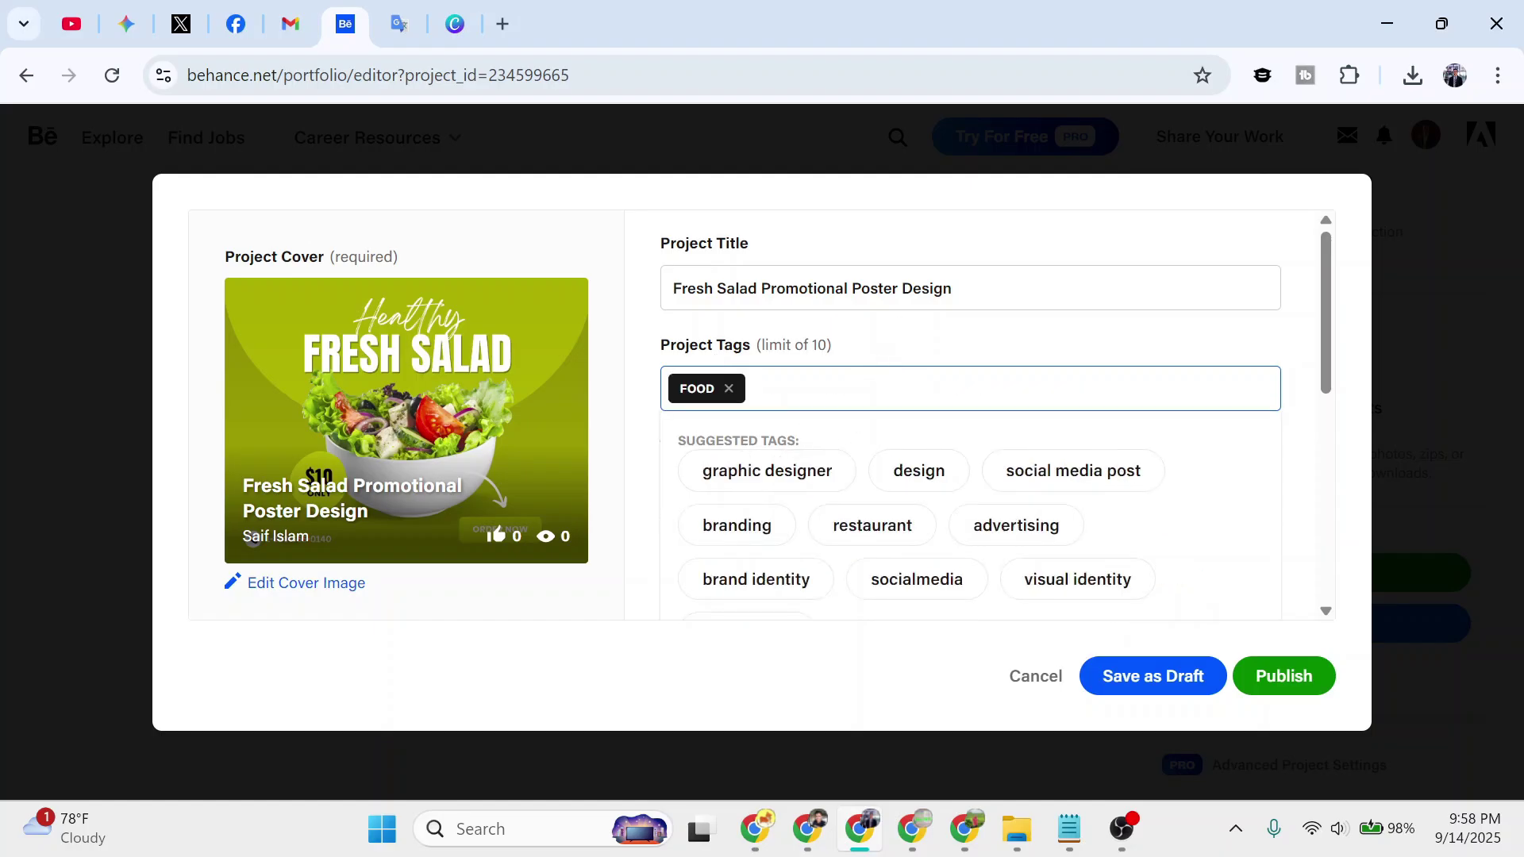
type("fresh")
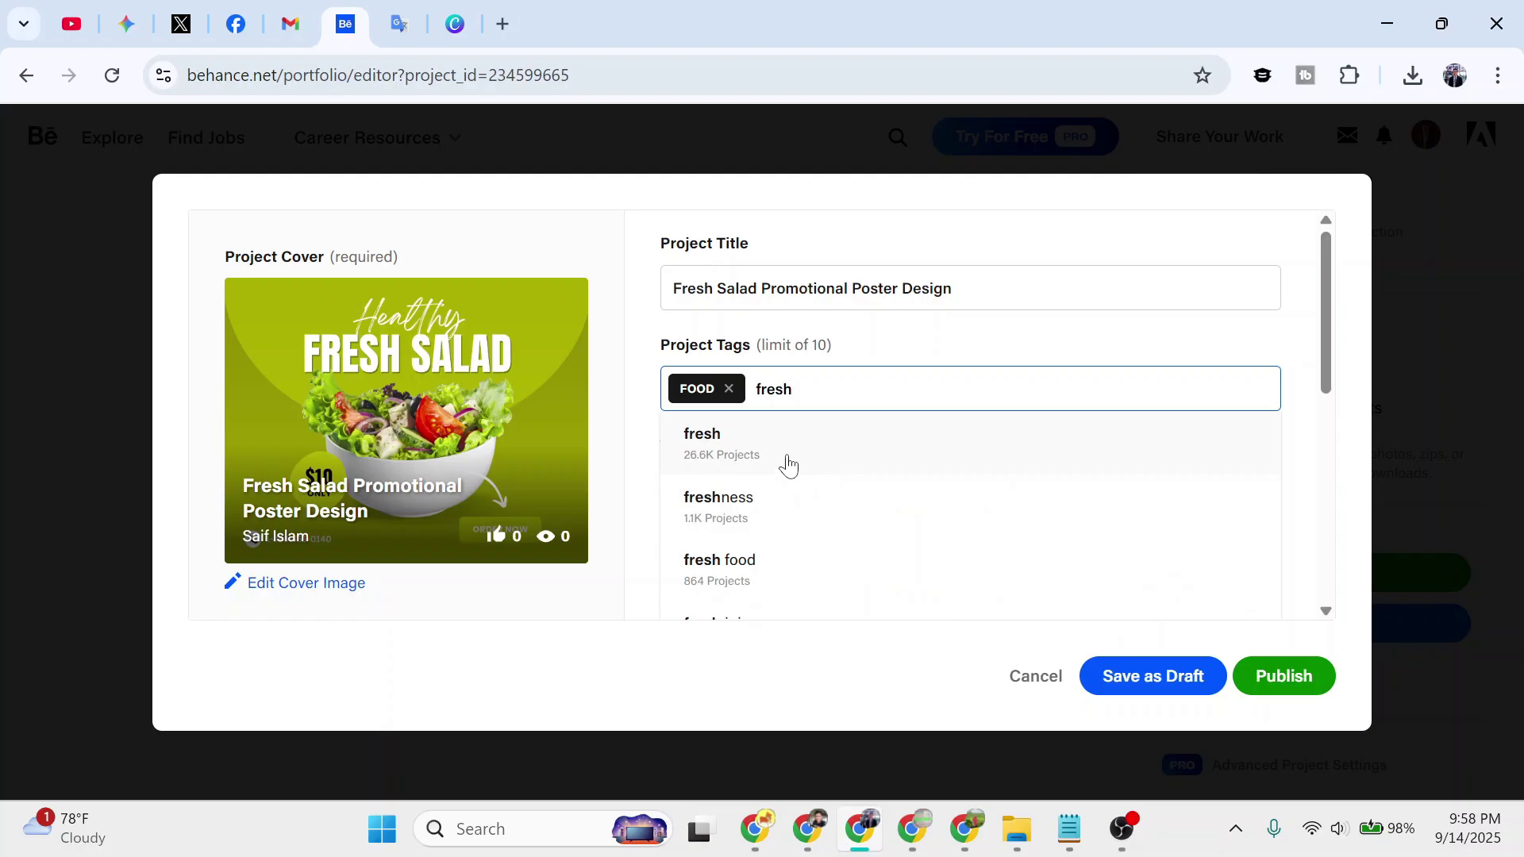
left_click(788, 466)
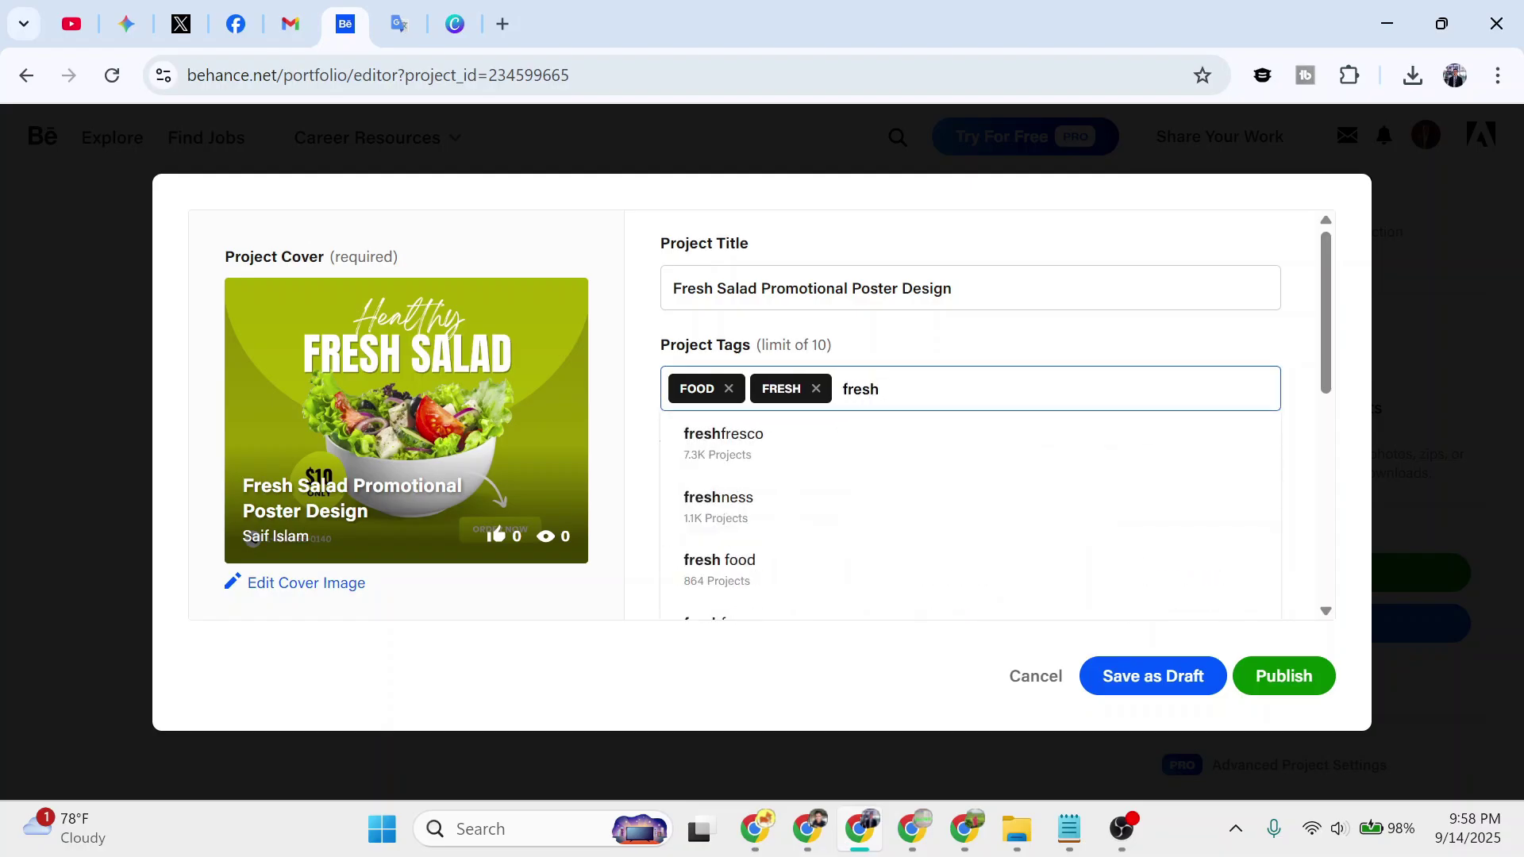
left_click(779, 520)
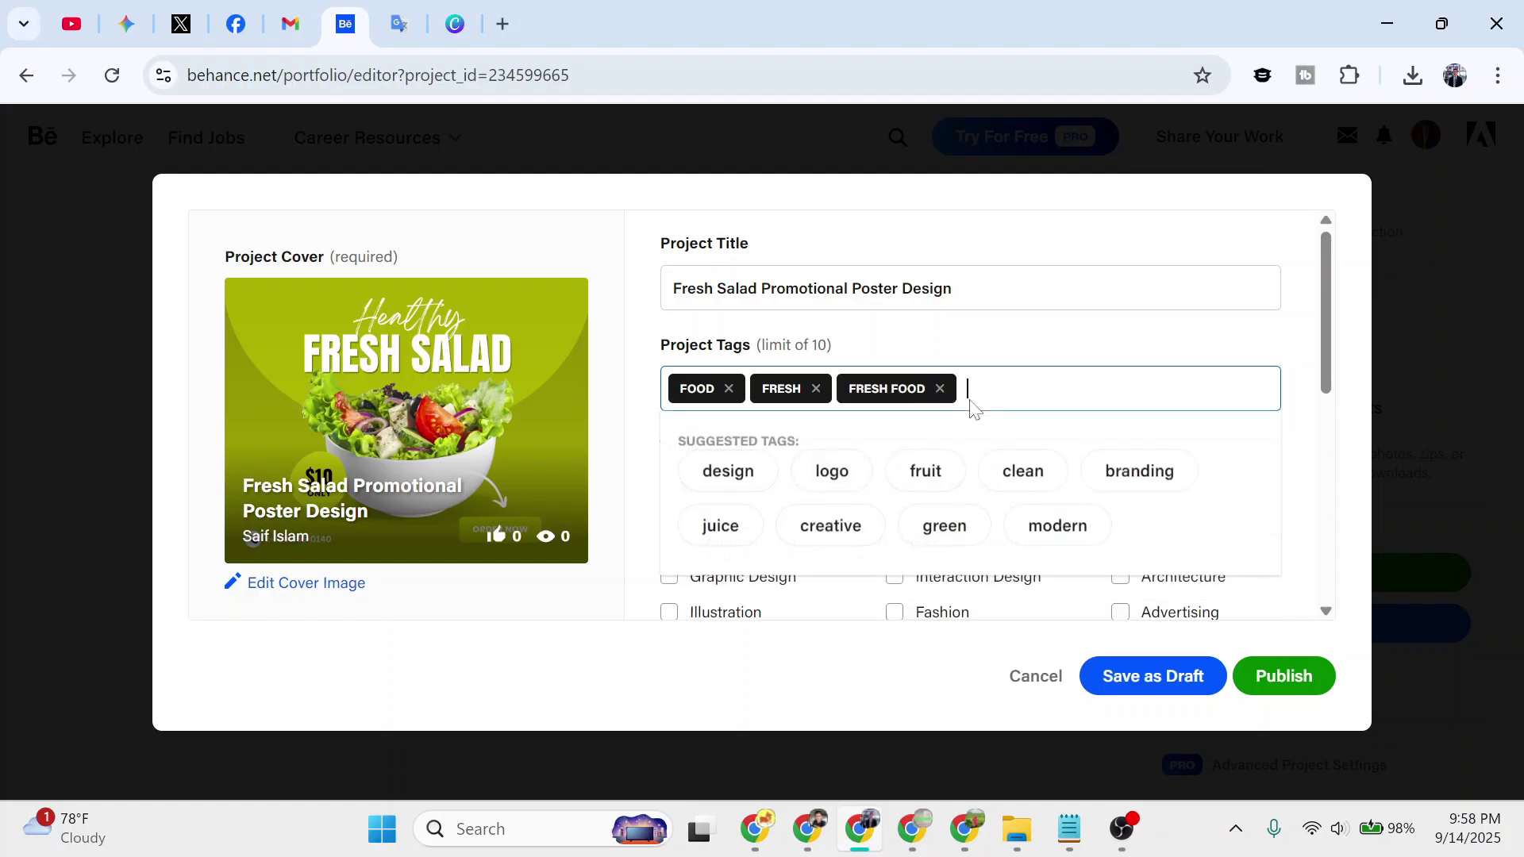
- Add the food-related tags "foodphotography" and "food styling" to the project tags
type("fres")
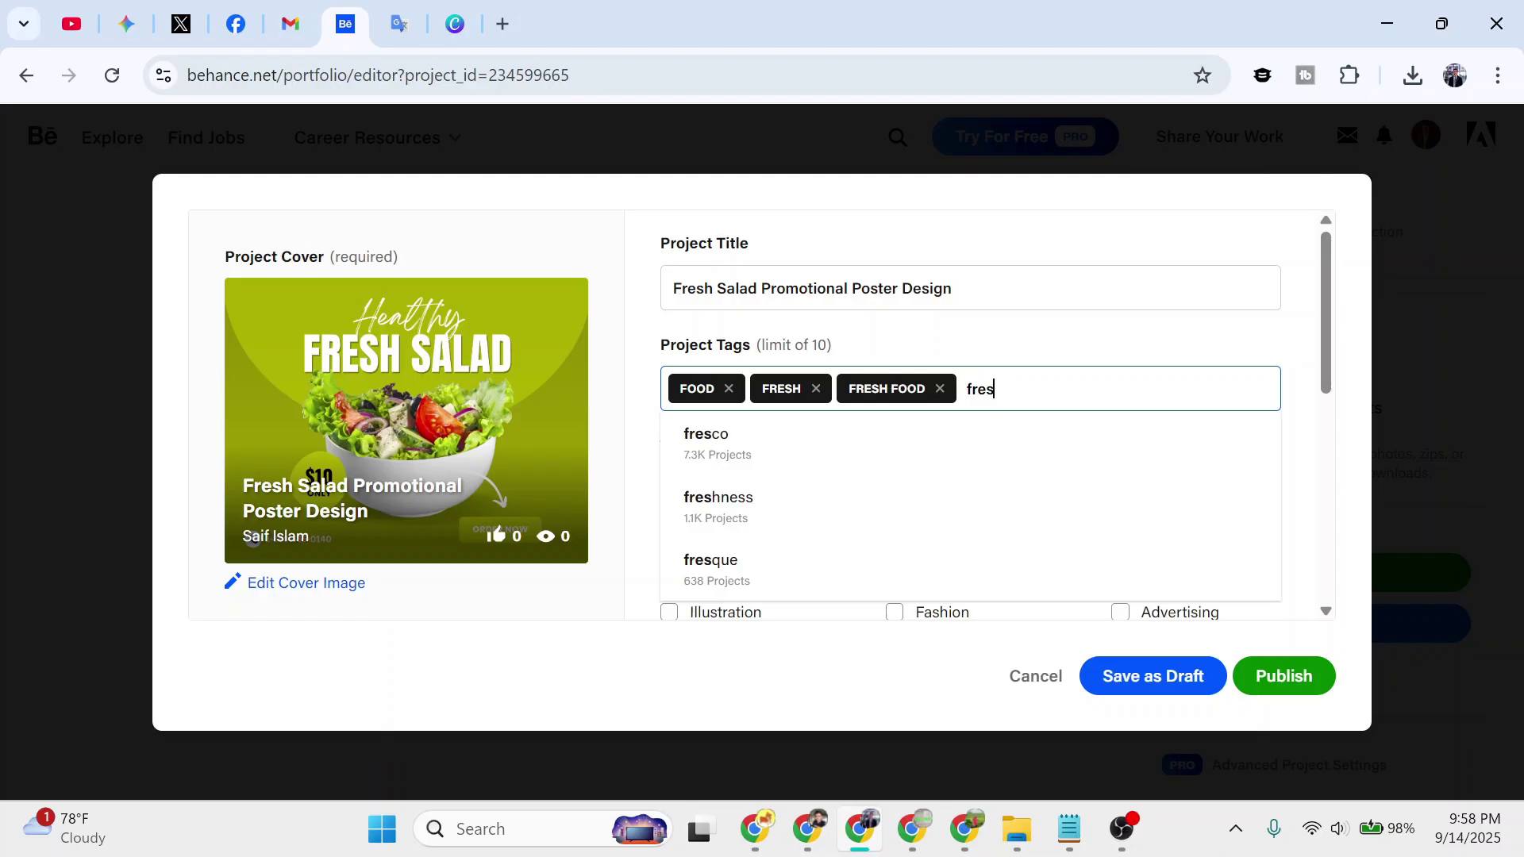
scroll(919, 482, "down", 1)
scroll(988, 416, "up", 1)
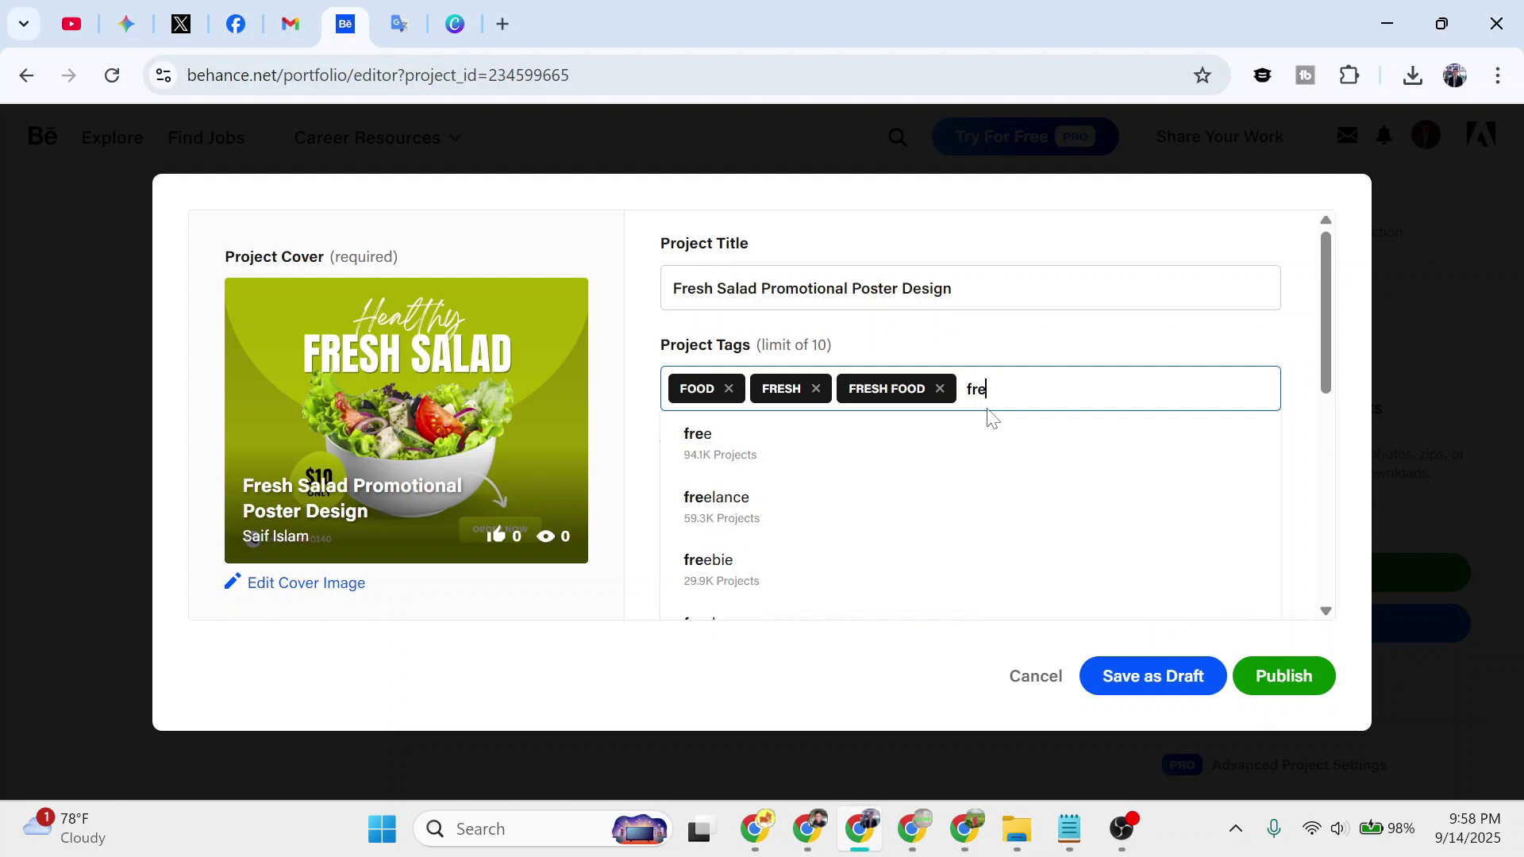
key("BackSpace")
key("BackSpace")
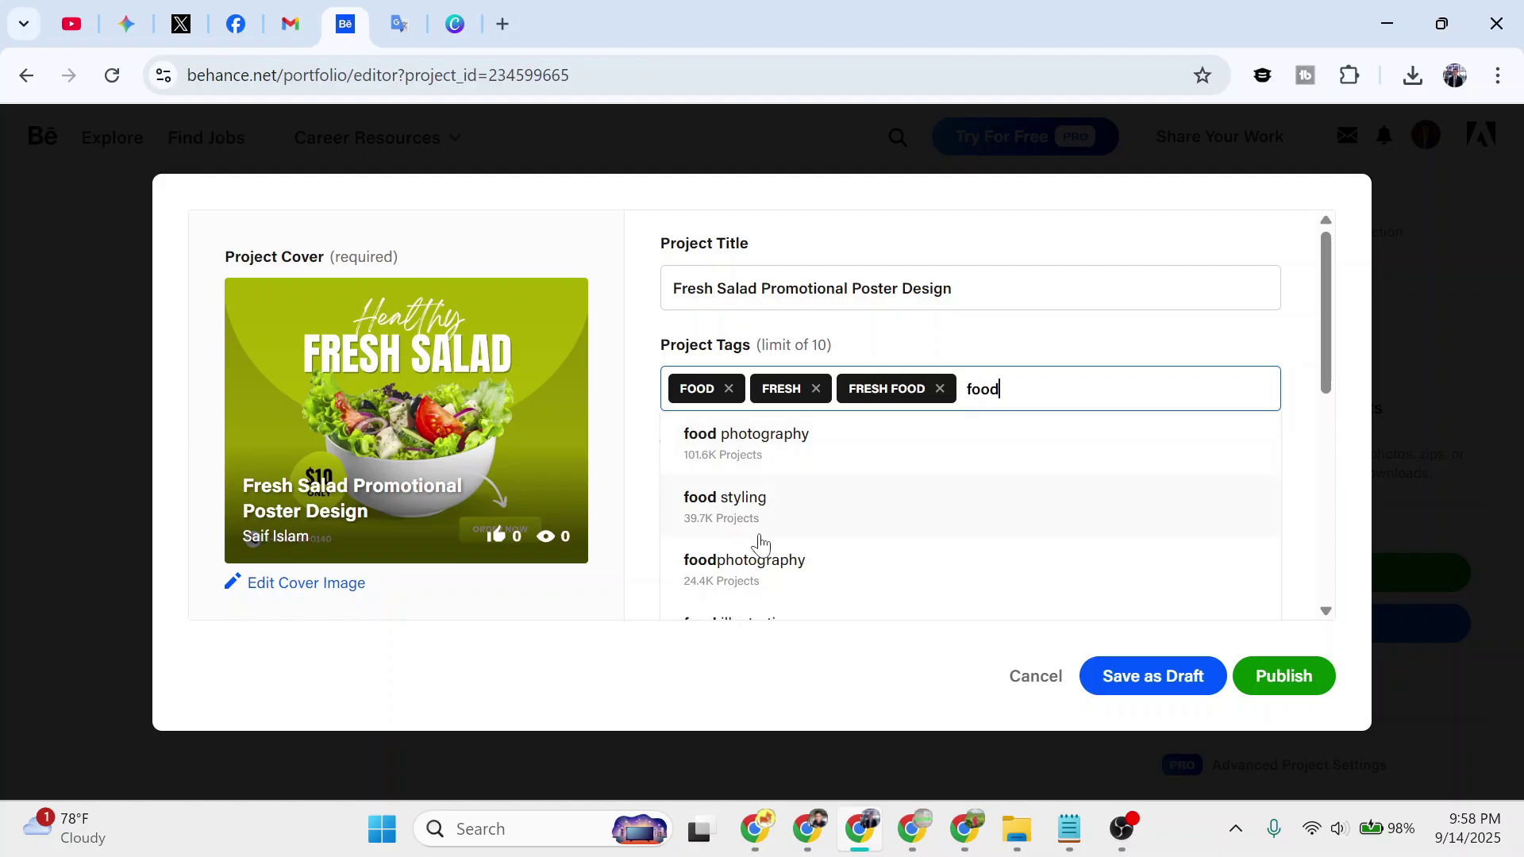
left_click(801, 562)
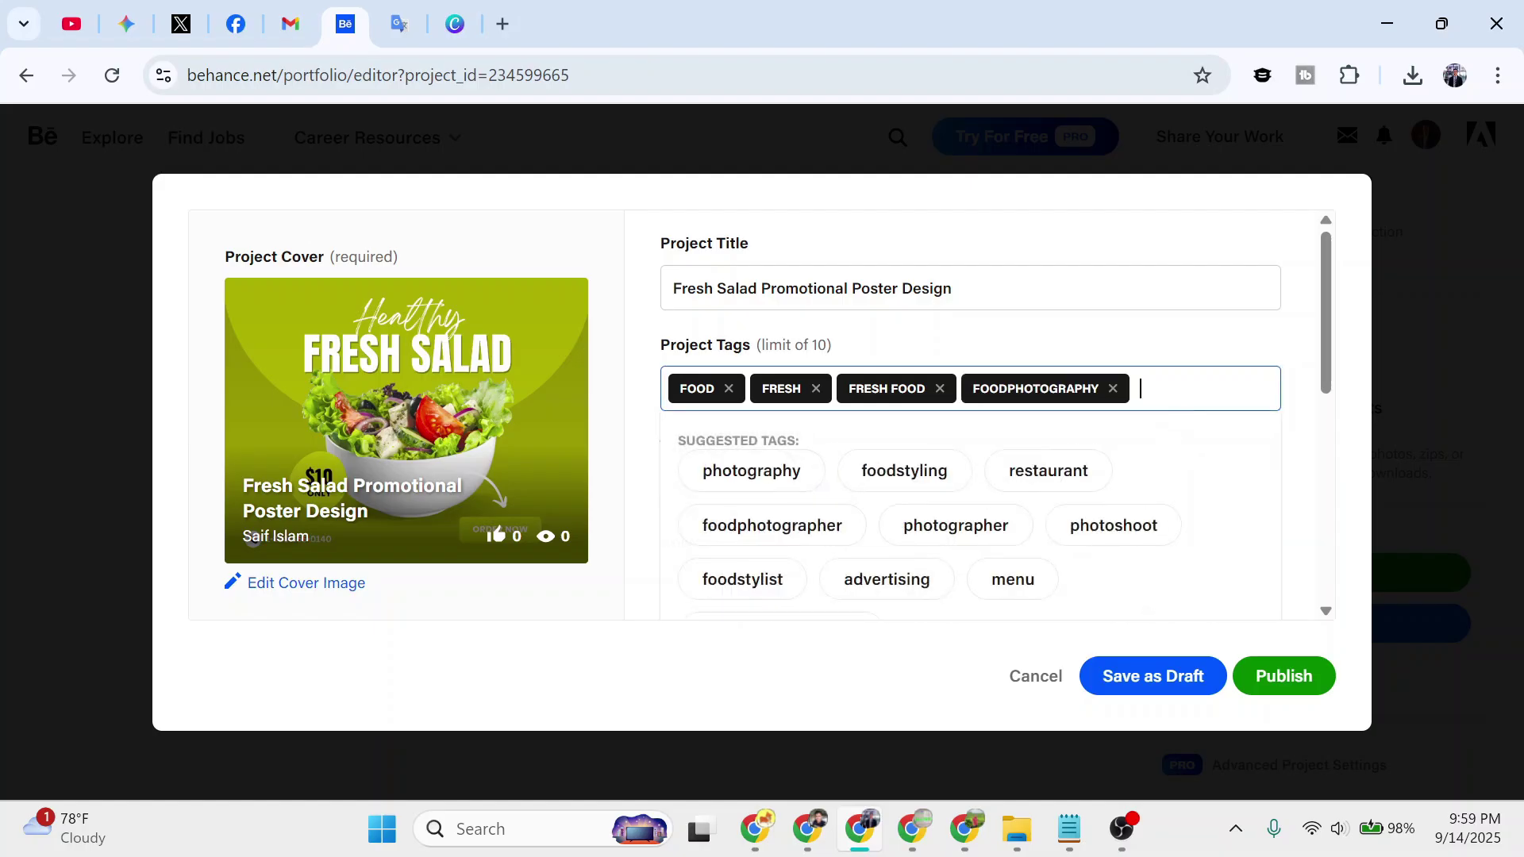
type("food")
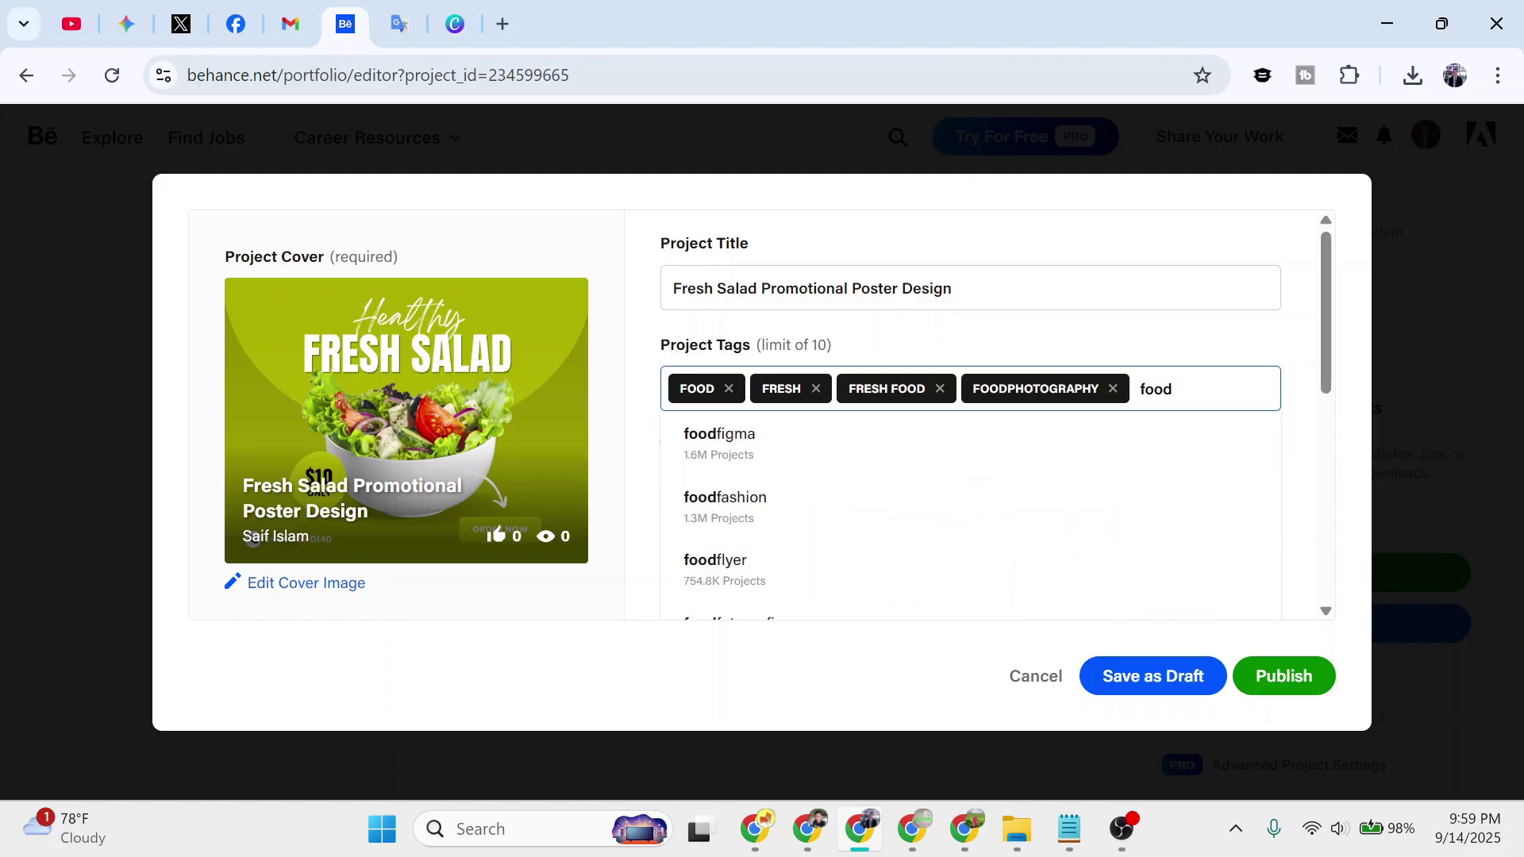
scroll(857, 527, "down", 1)
scroll(813, 460, "up", 1)
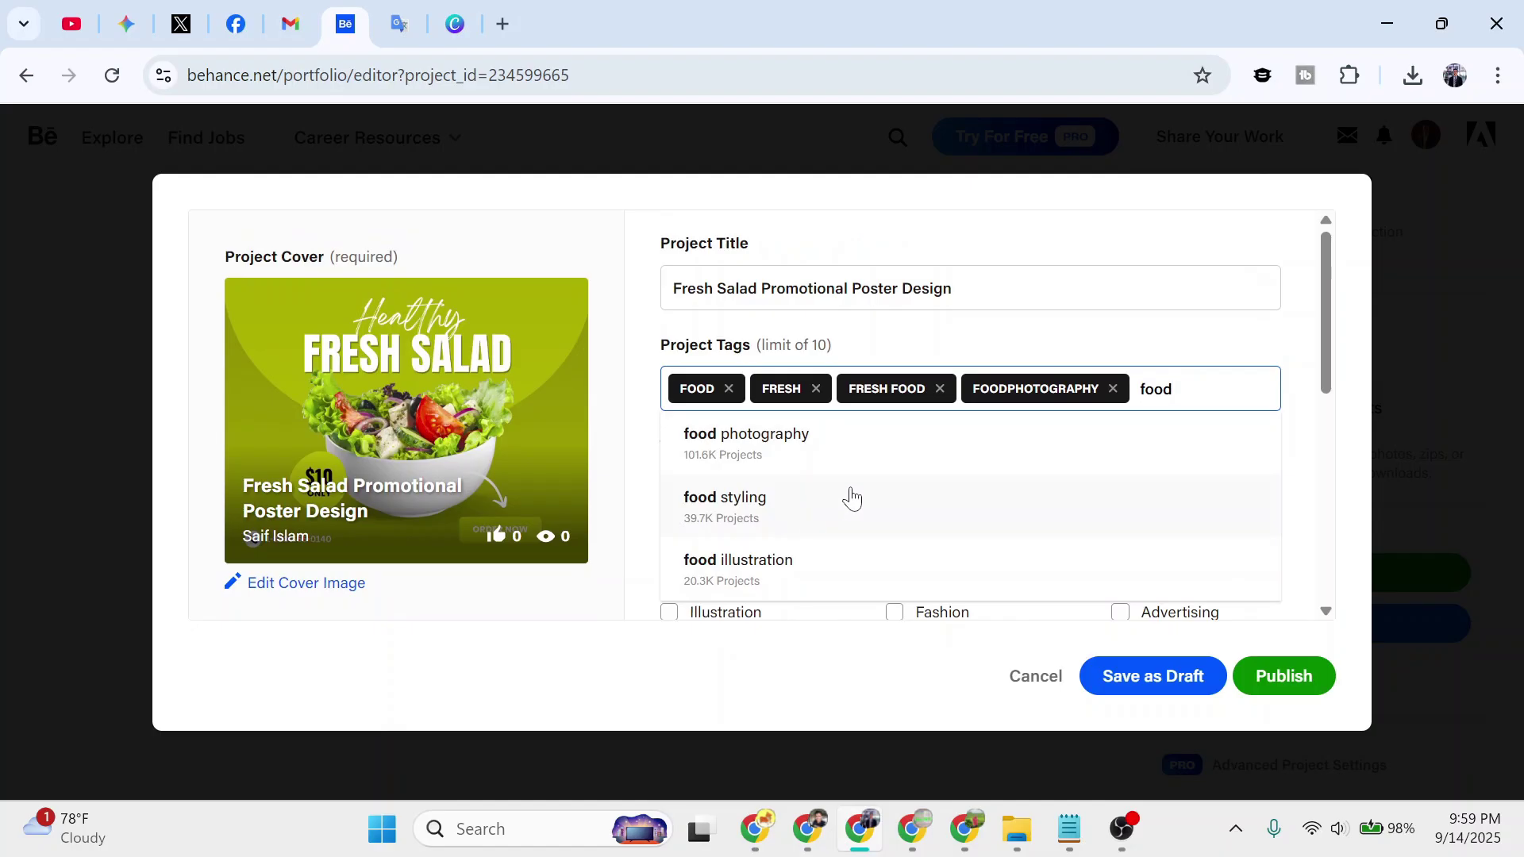
left_click(794, 528)
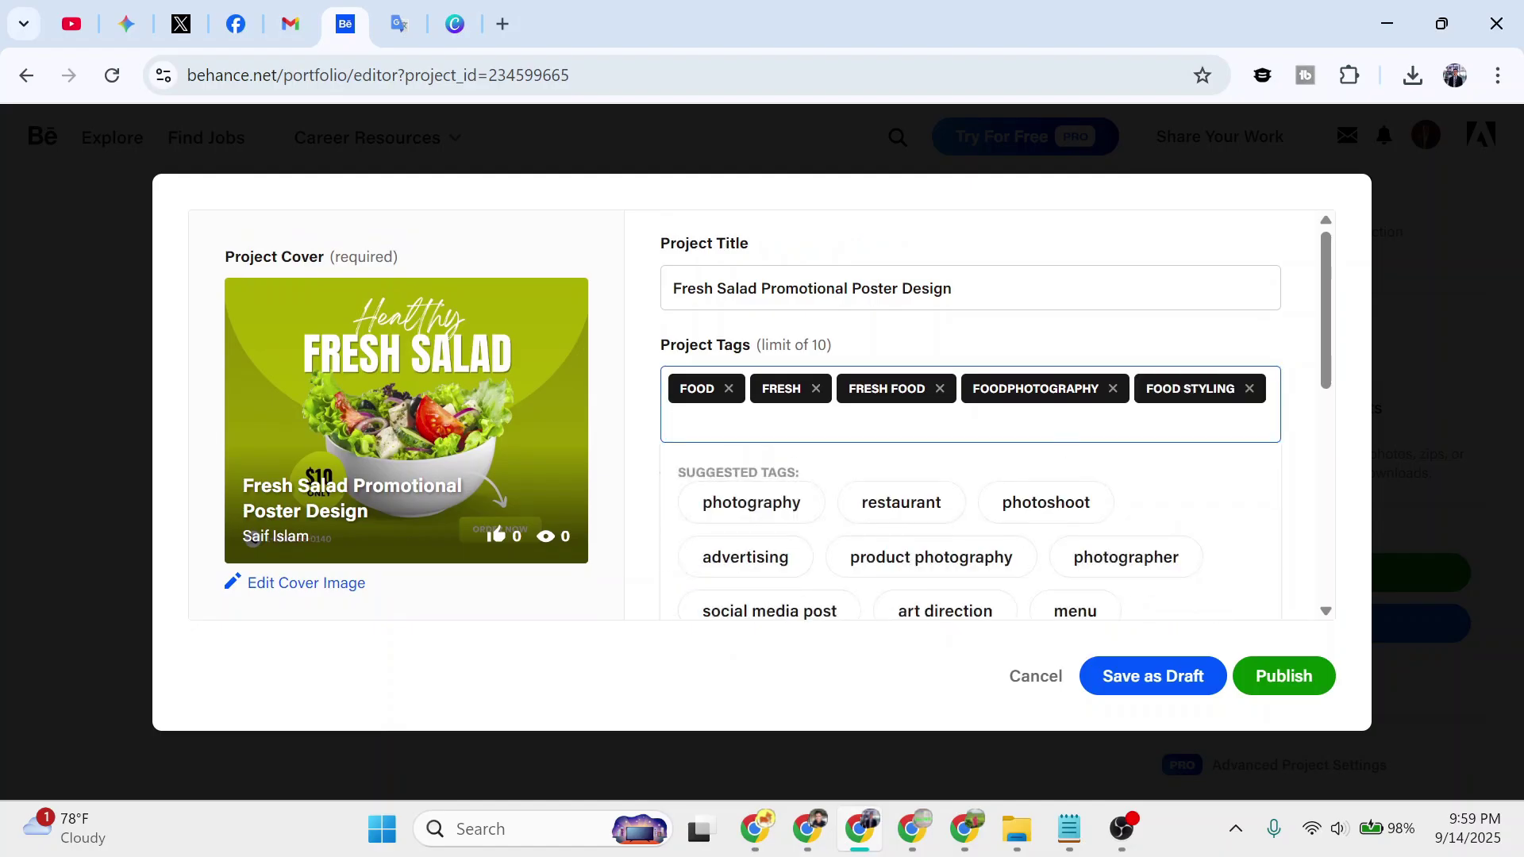
- Add the tags "salad" and "fresh salad design" to the project tags
type("salad")
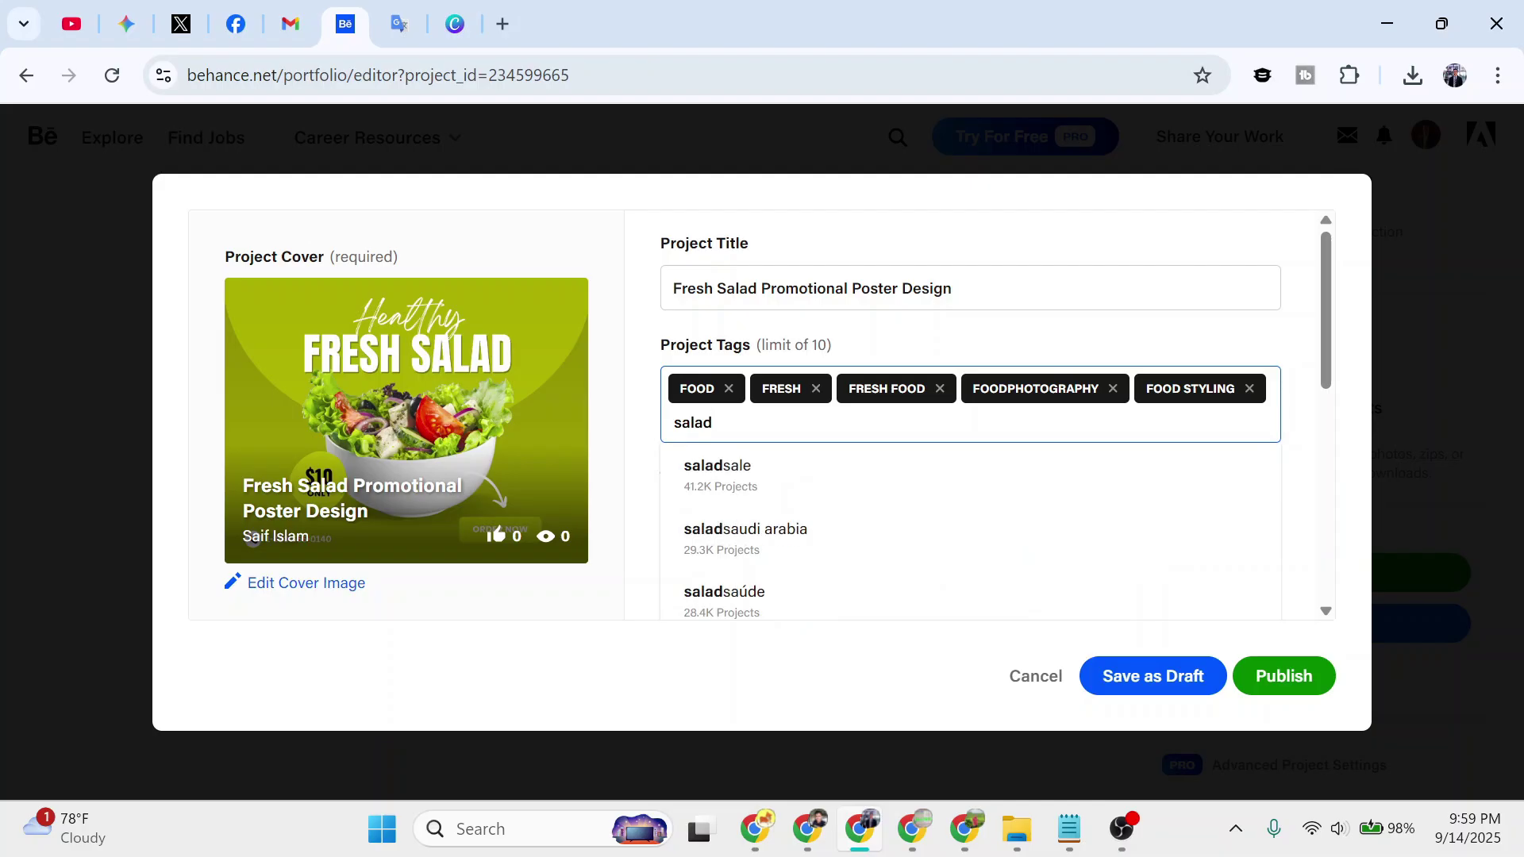
left_click(836, 490)
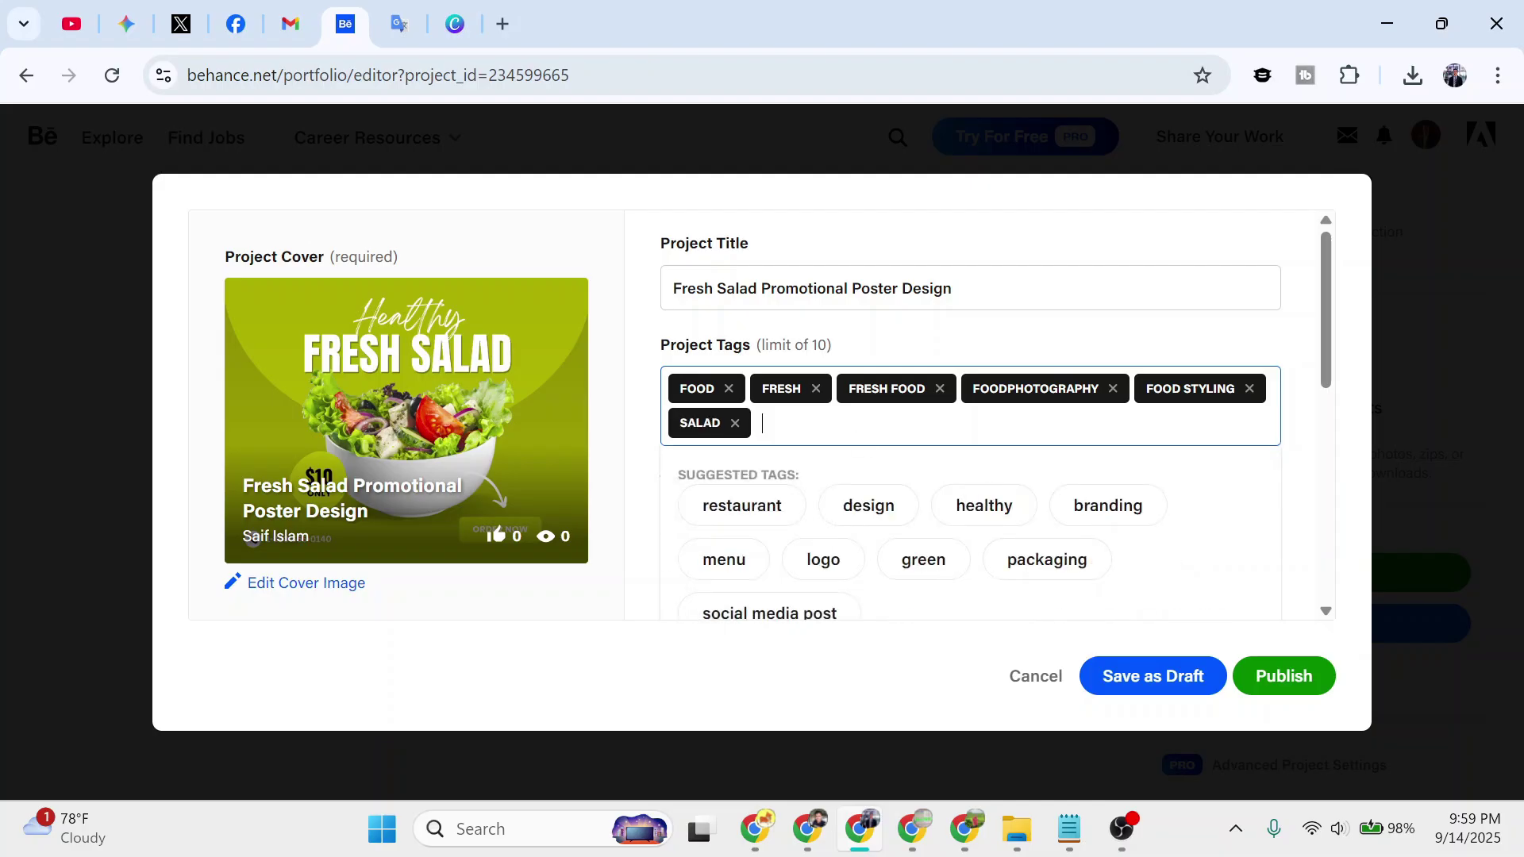
type("fre")
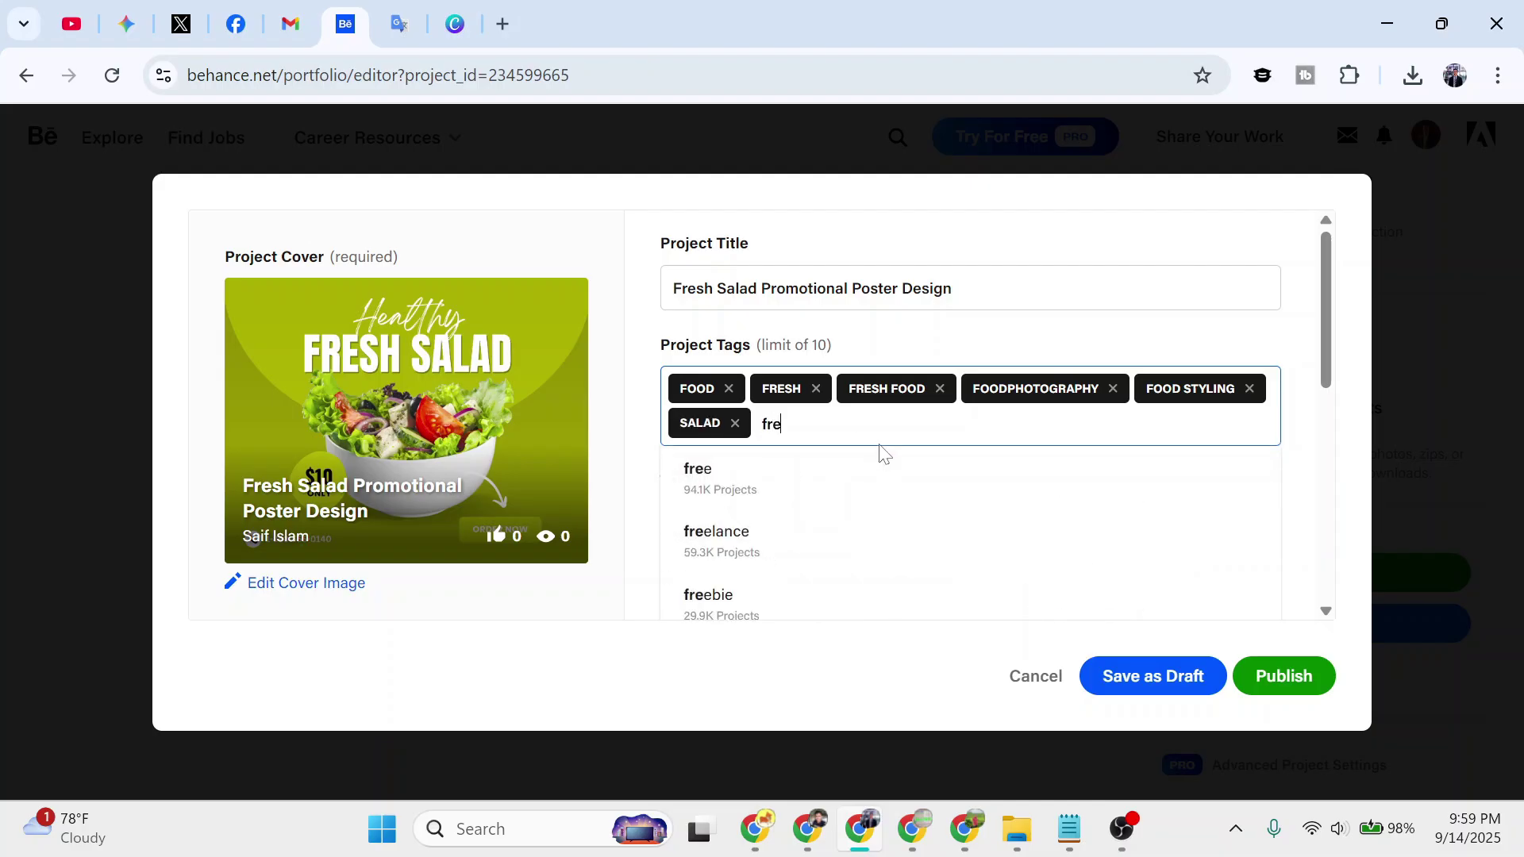
type("sh salad")
scroll(891, 464, "down", 2)
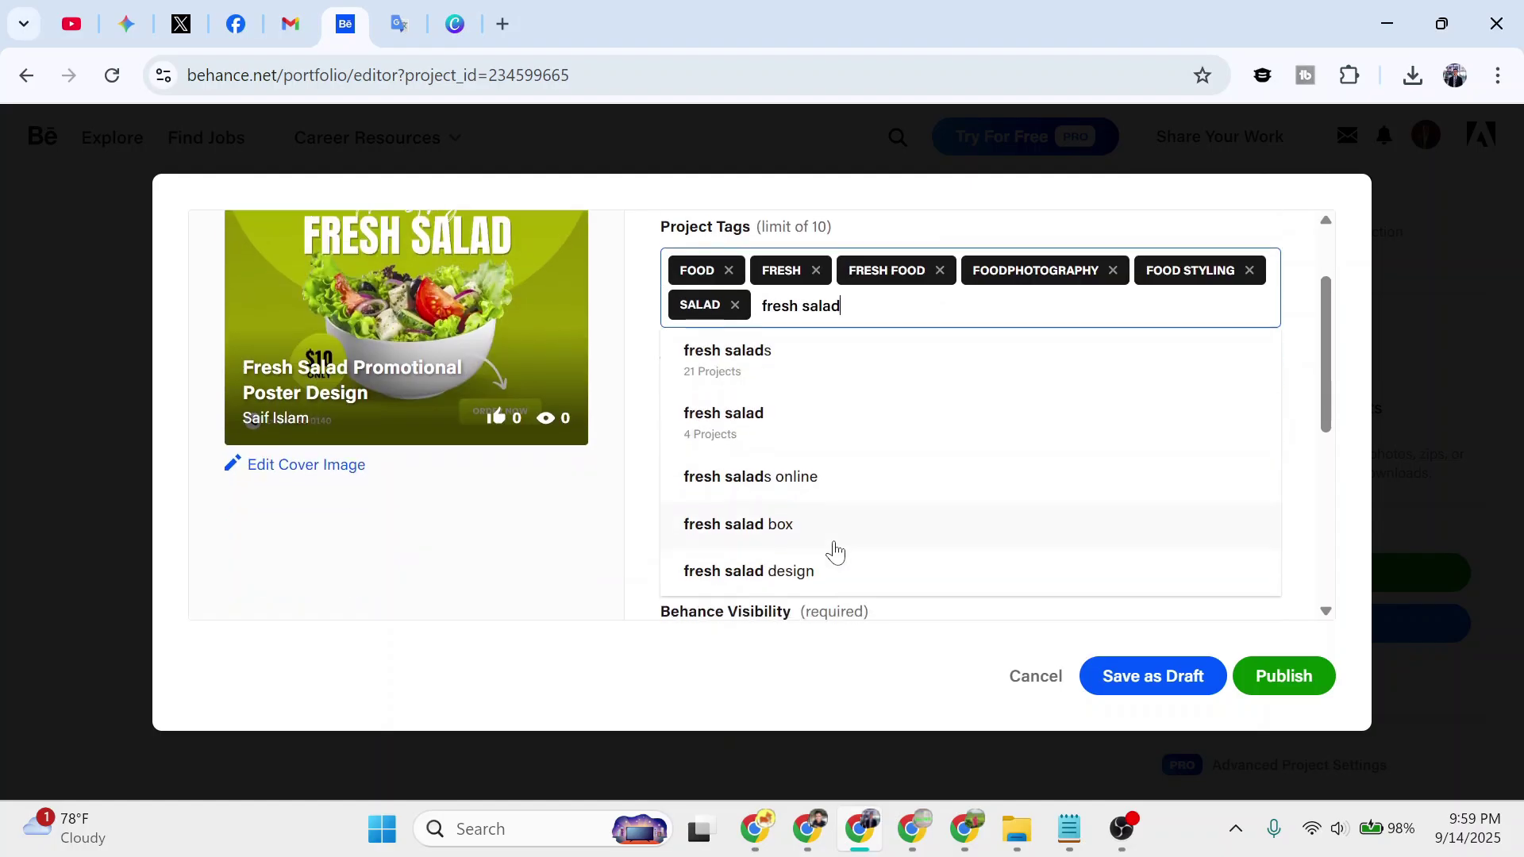
left_click(781, 553)
scroll(807, 514, "up", 1)
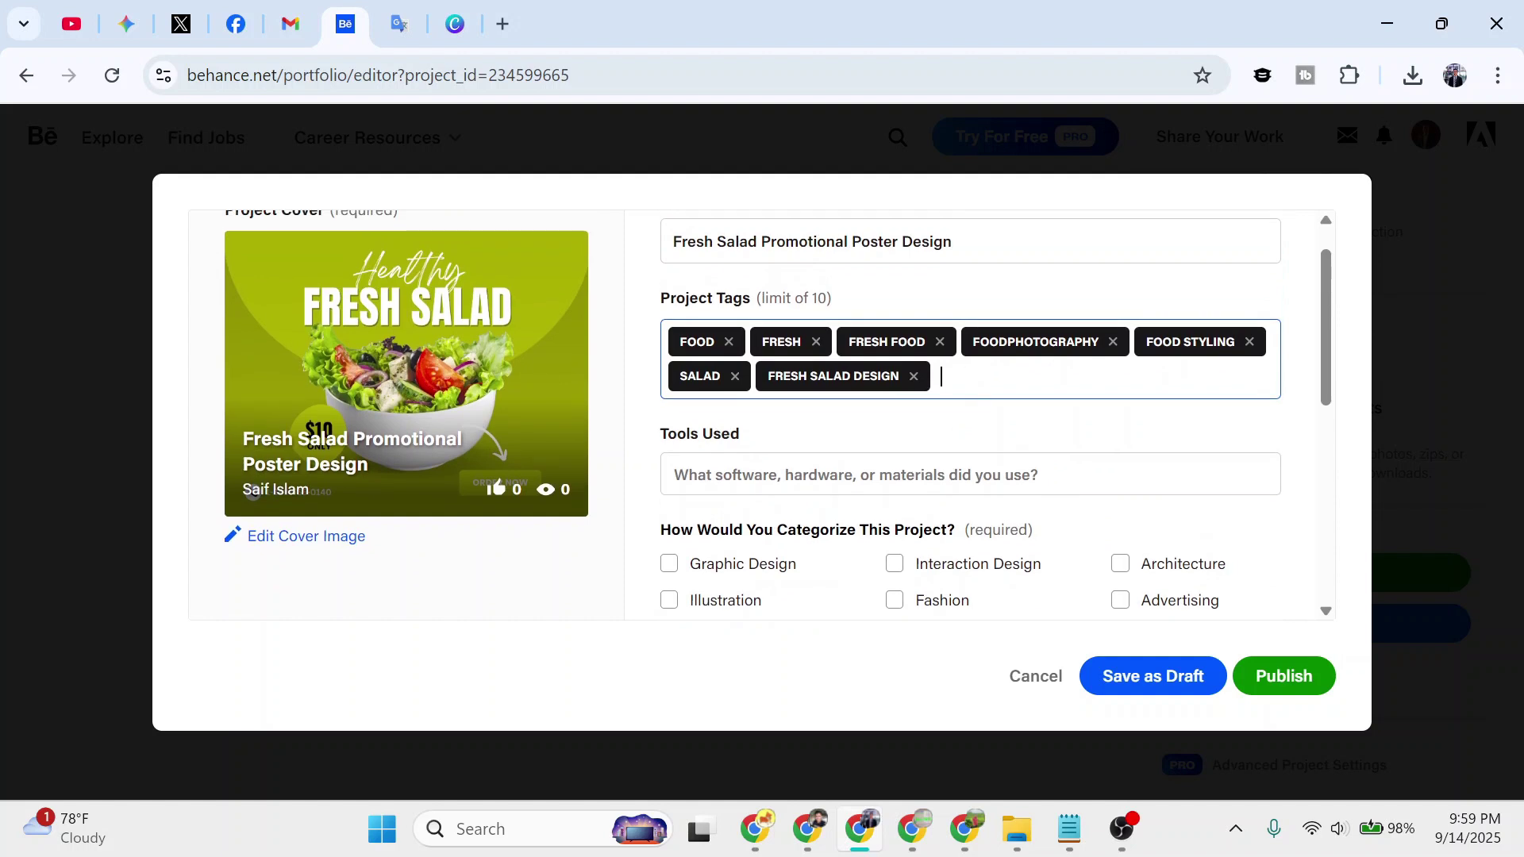
- Add the tags "poster design" and "graphic designer" to the project tags and close the tag suggestions
type("poster")
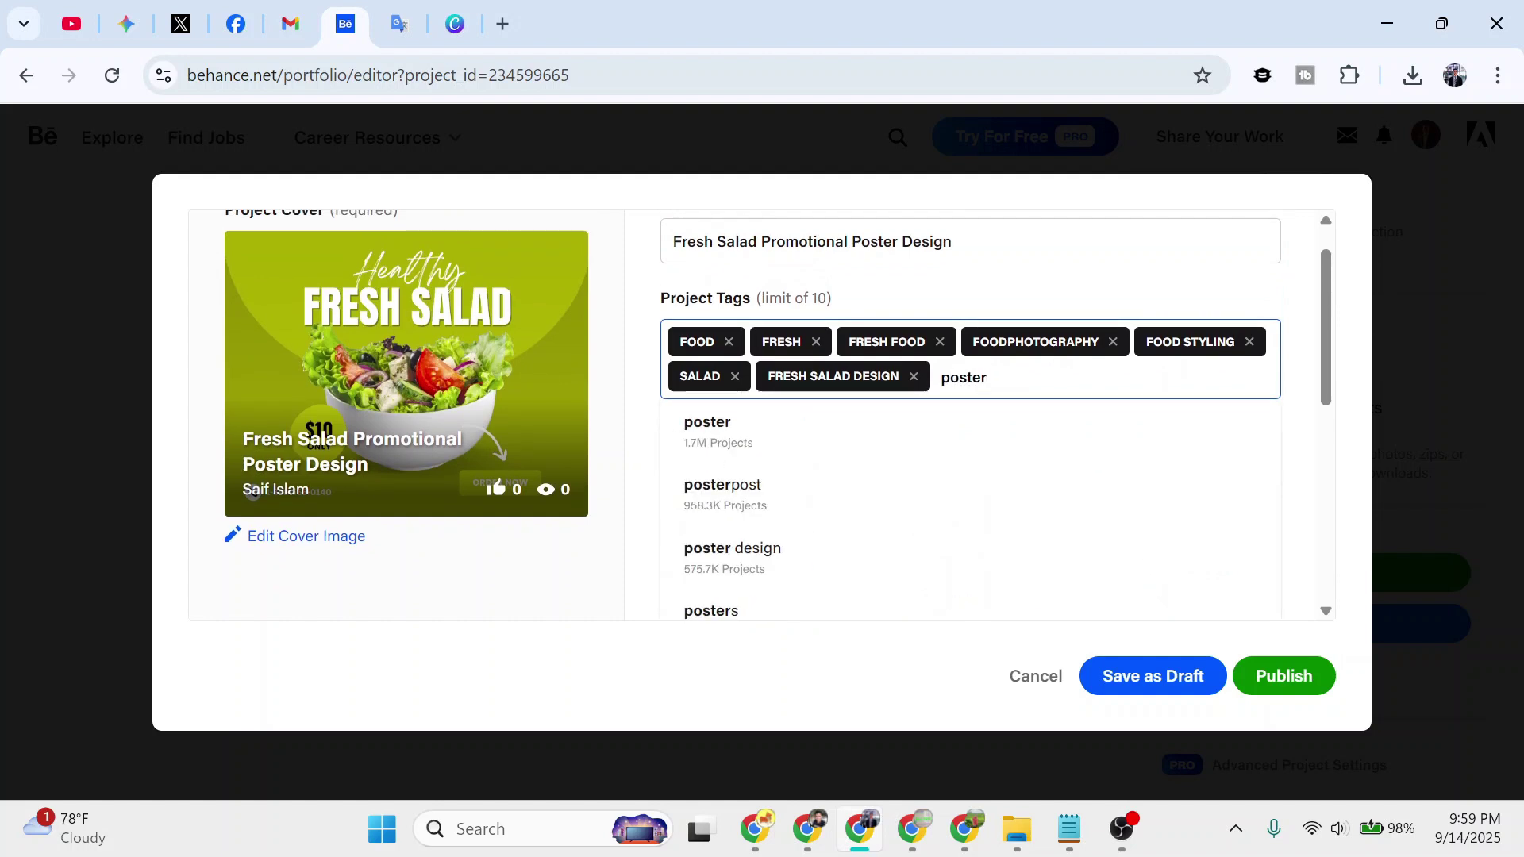
left_click_drag(768, 499, 817, 449)
left_click(823, 490)
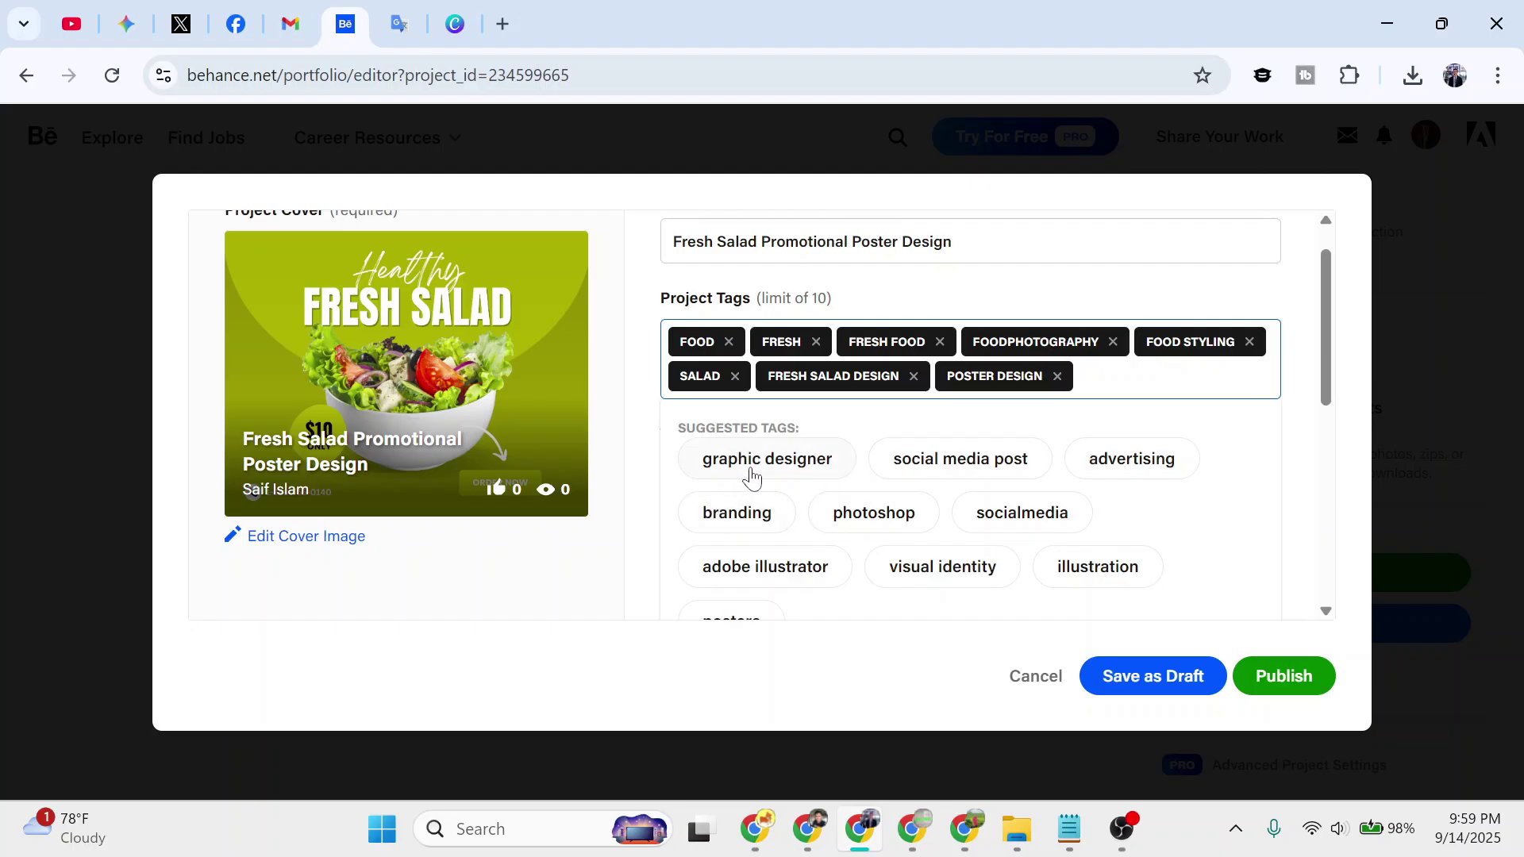
scroll(758, 502, "down", 1)
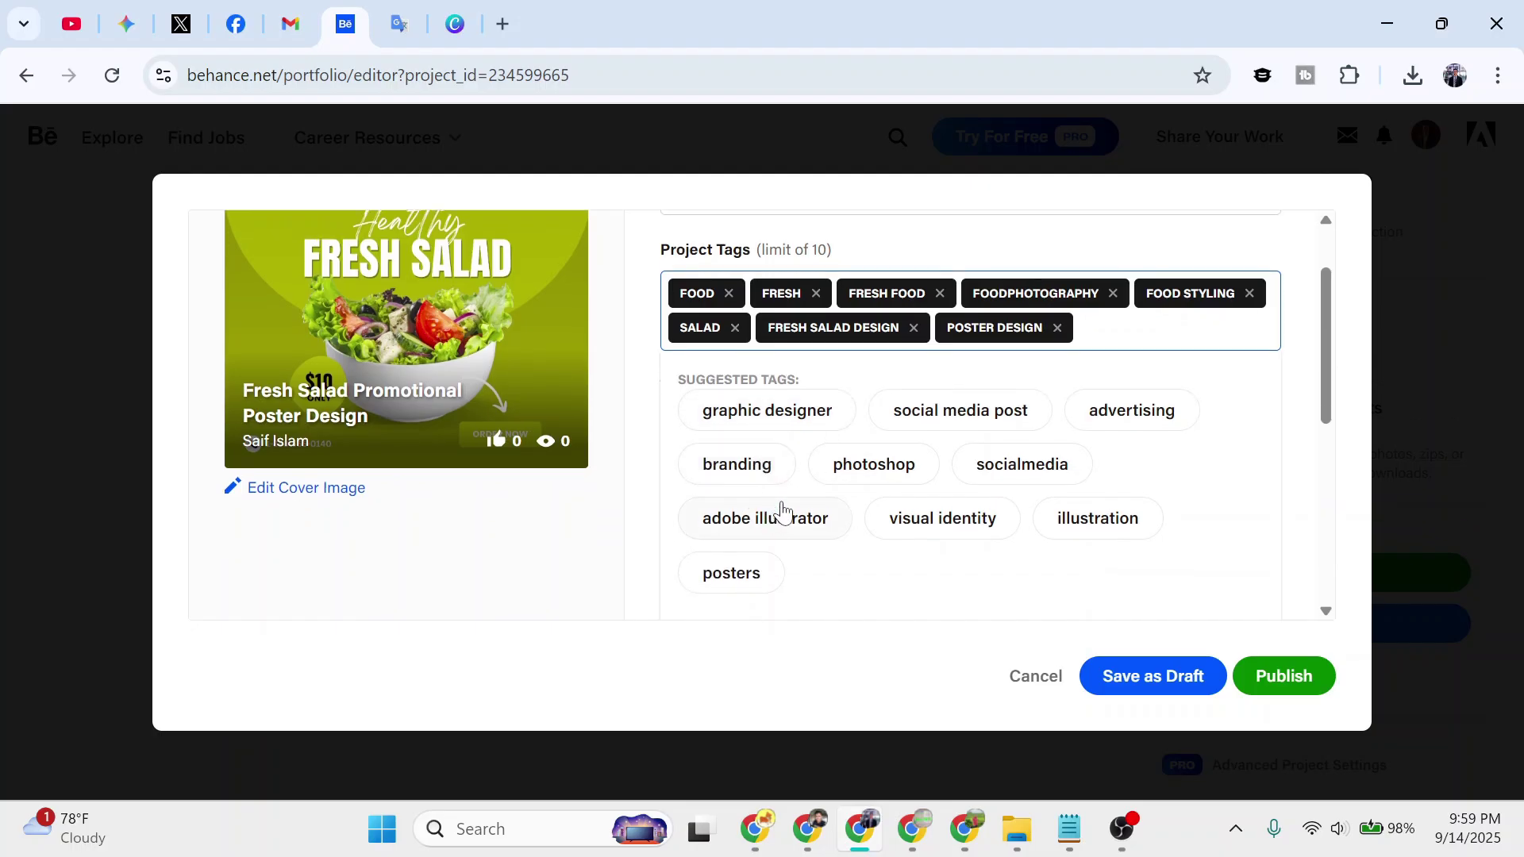
left_click(760, 426)
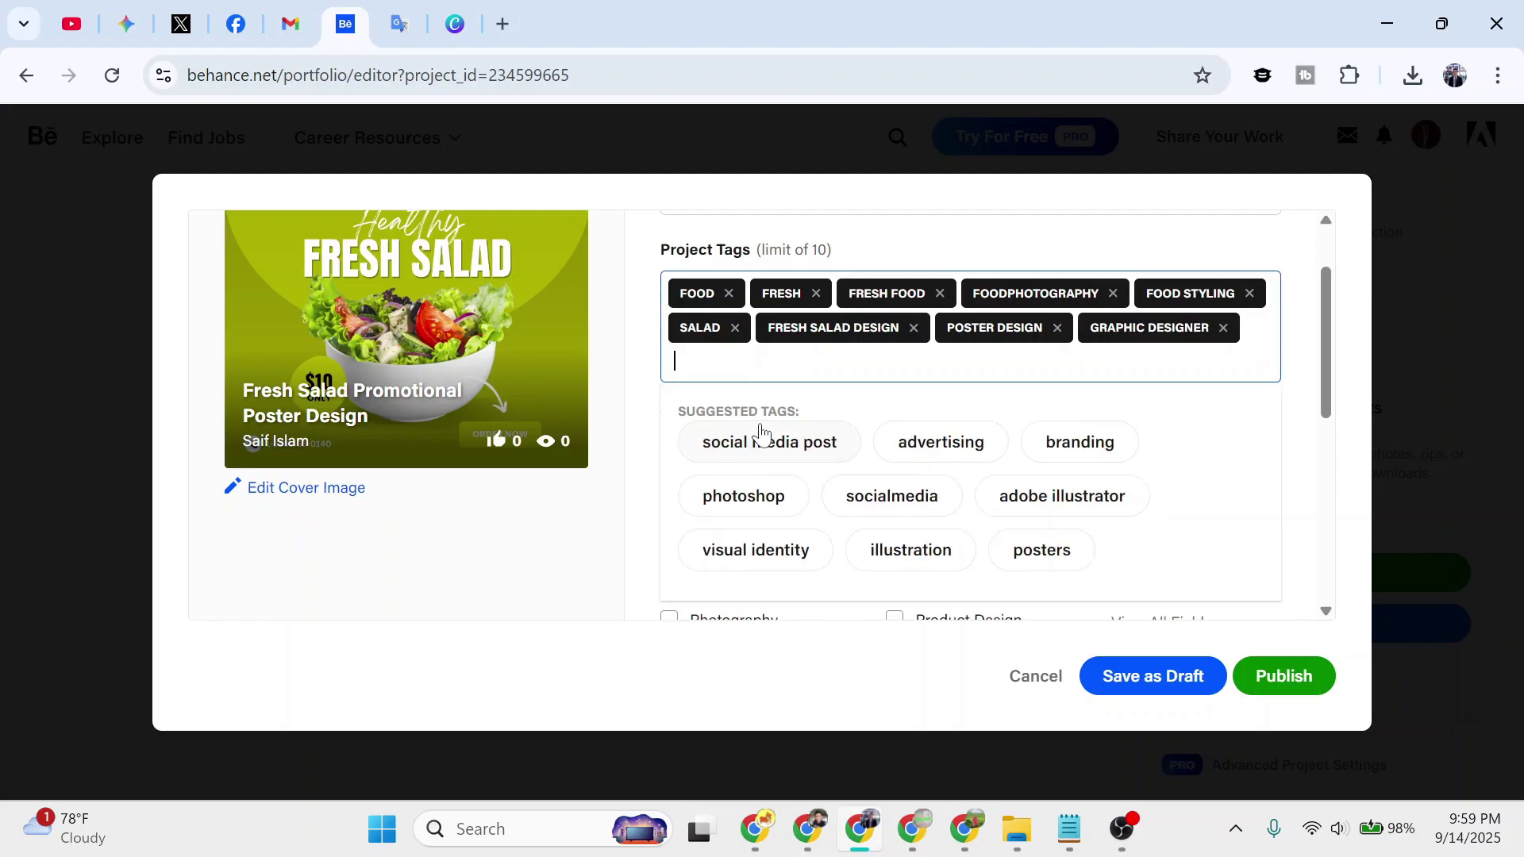
scroll(860, 452, "down", 1)
left_click(650, 454)
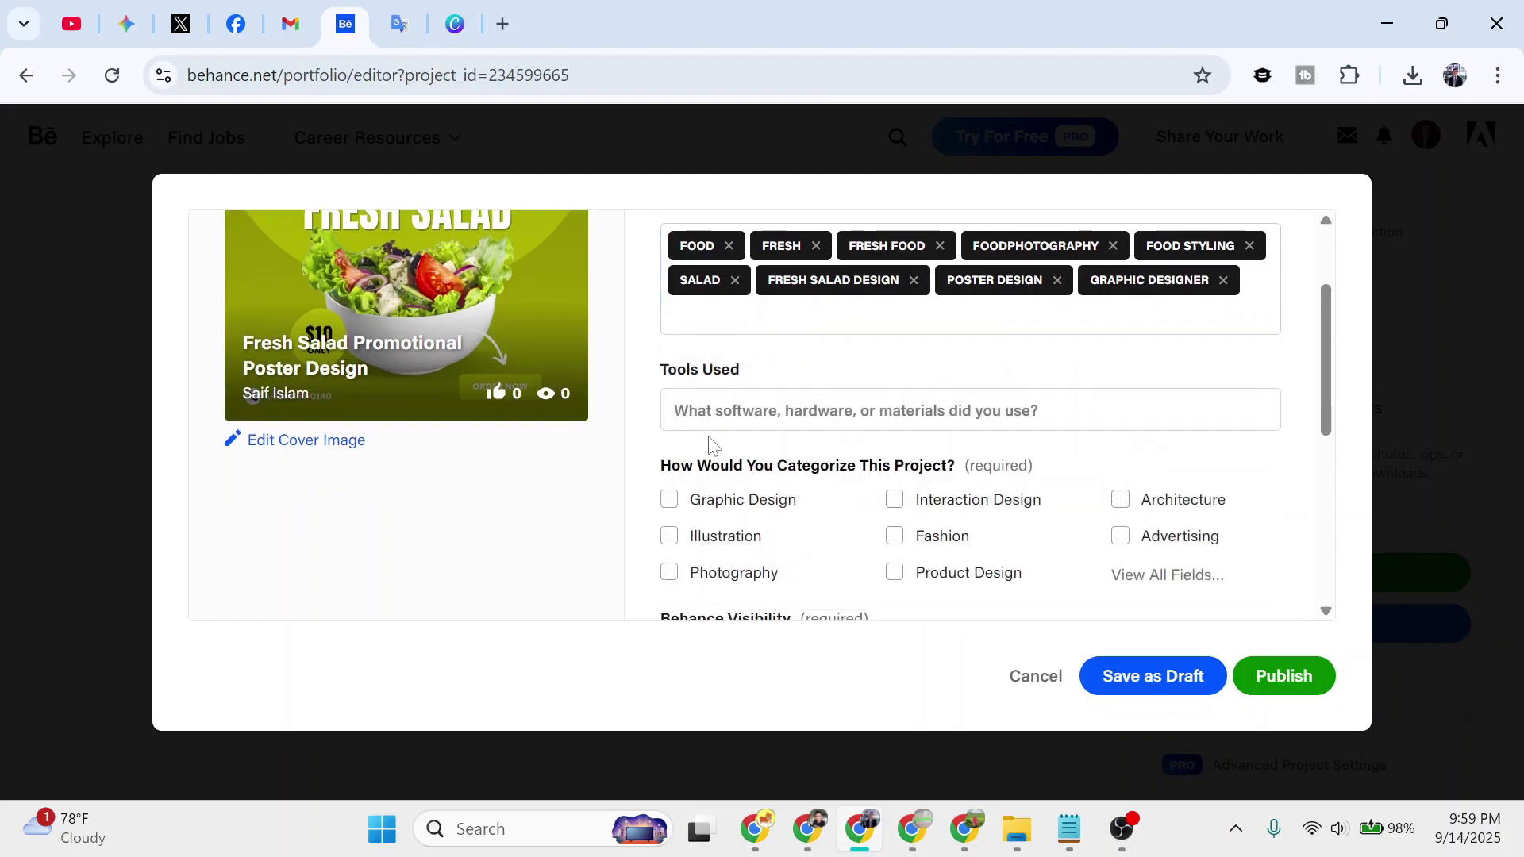
- Add Adobe Photoshop to the tools used for the project
scroll(713, 444, "down", 1)
scroll(768, 354, "up", 2)
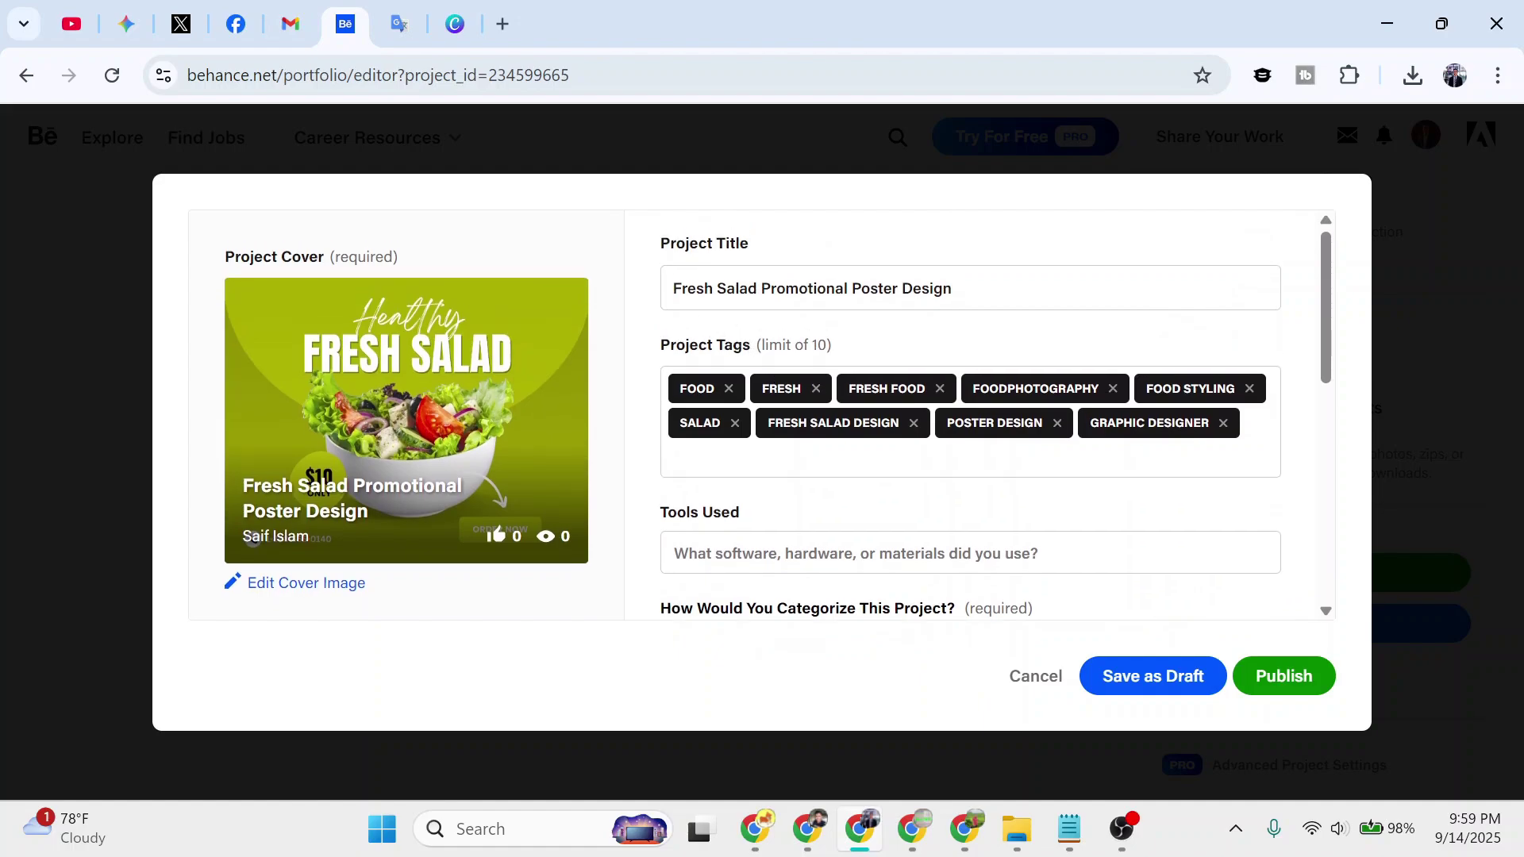
scroll(911, 262, "down", 1)
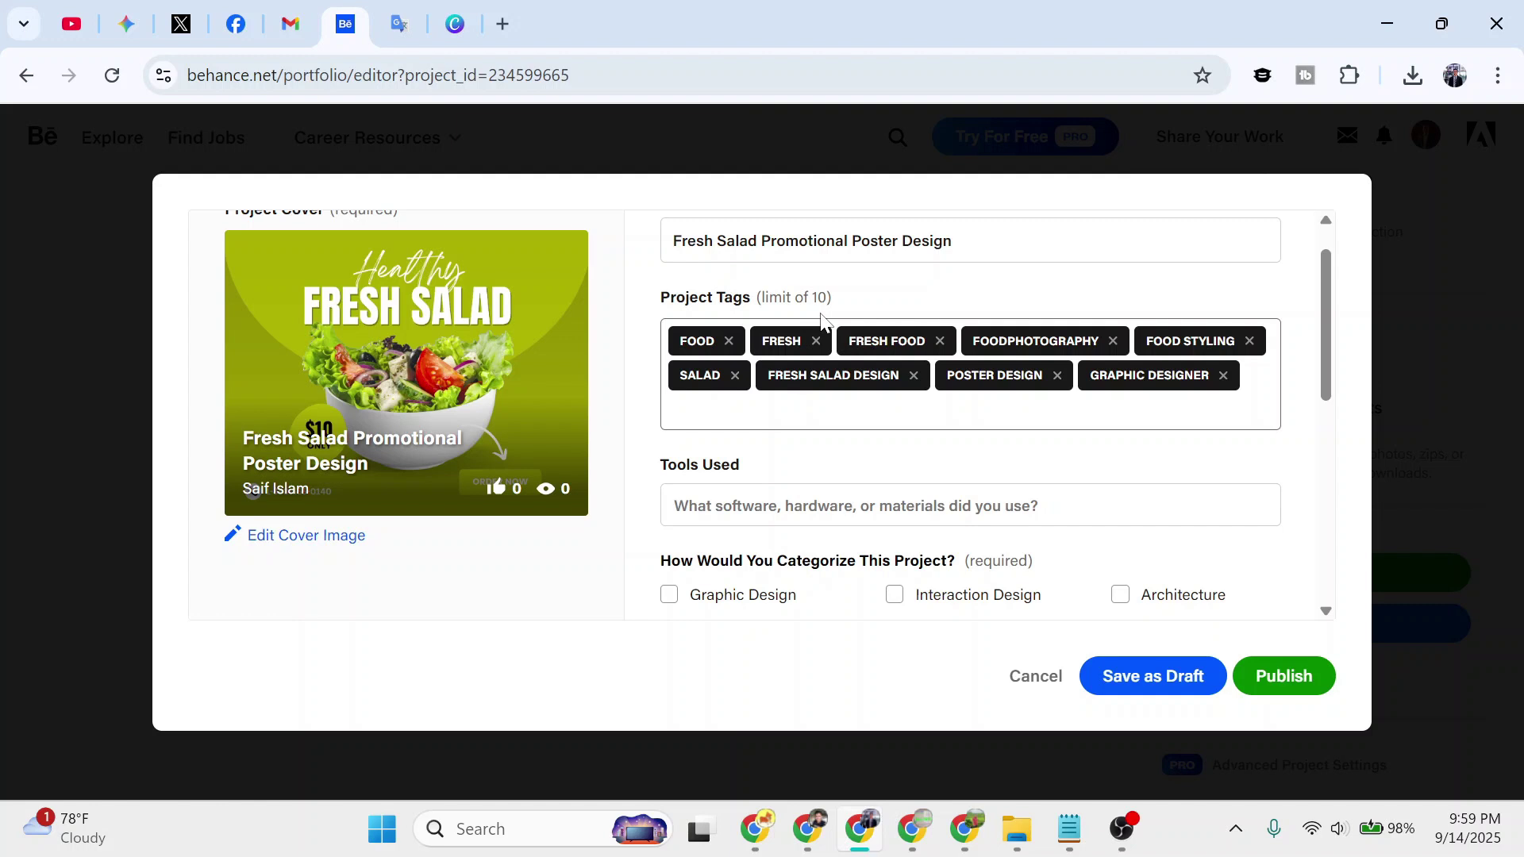
scroll(821, 318, "down", 2)
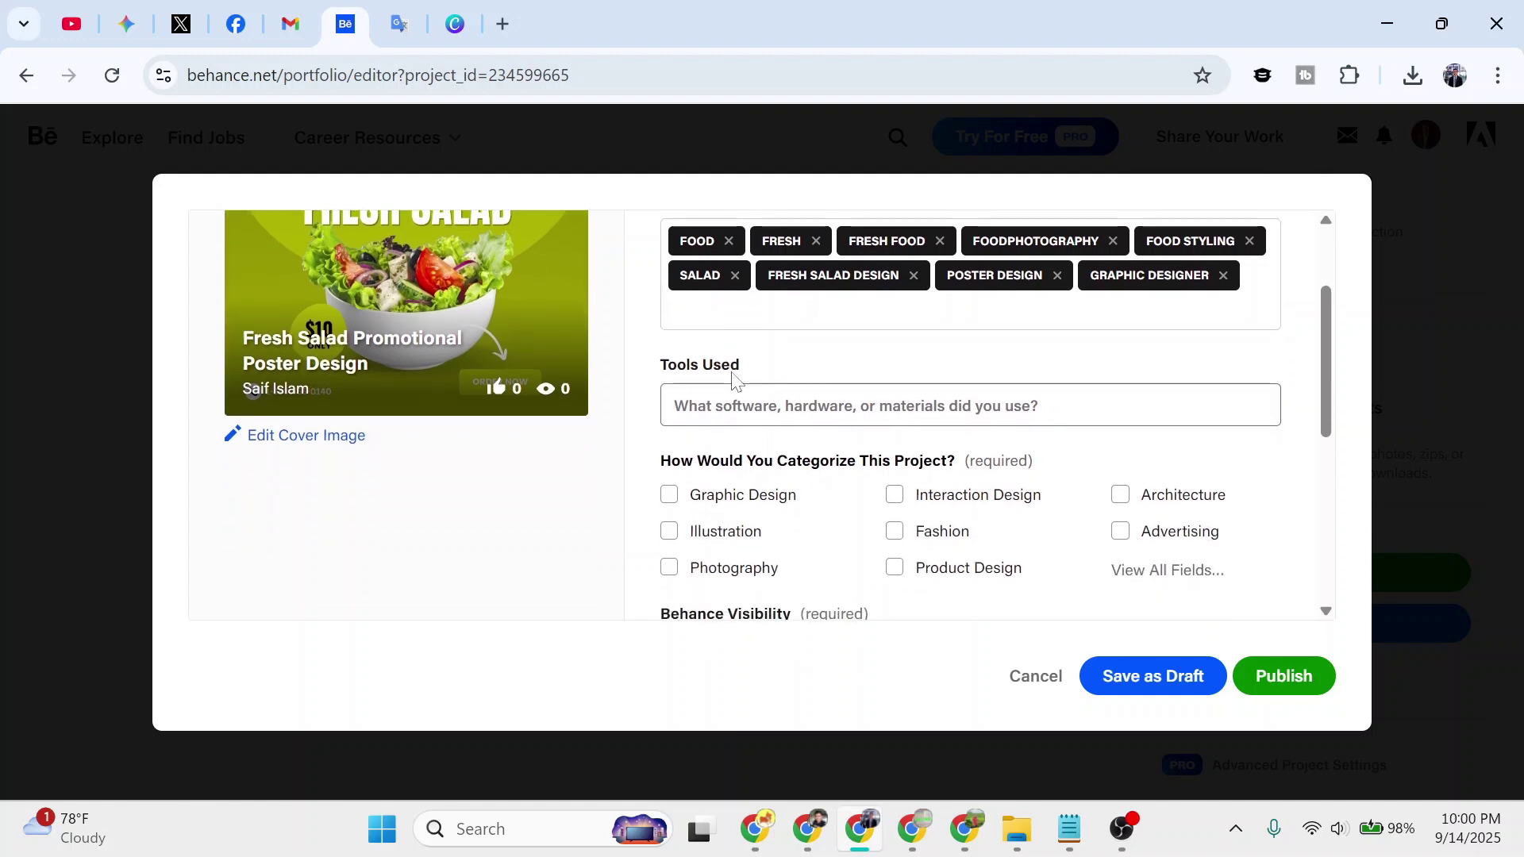
scroll(940, 527, "down", 1)
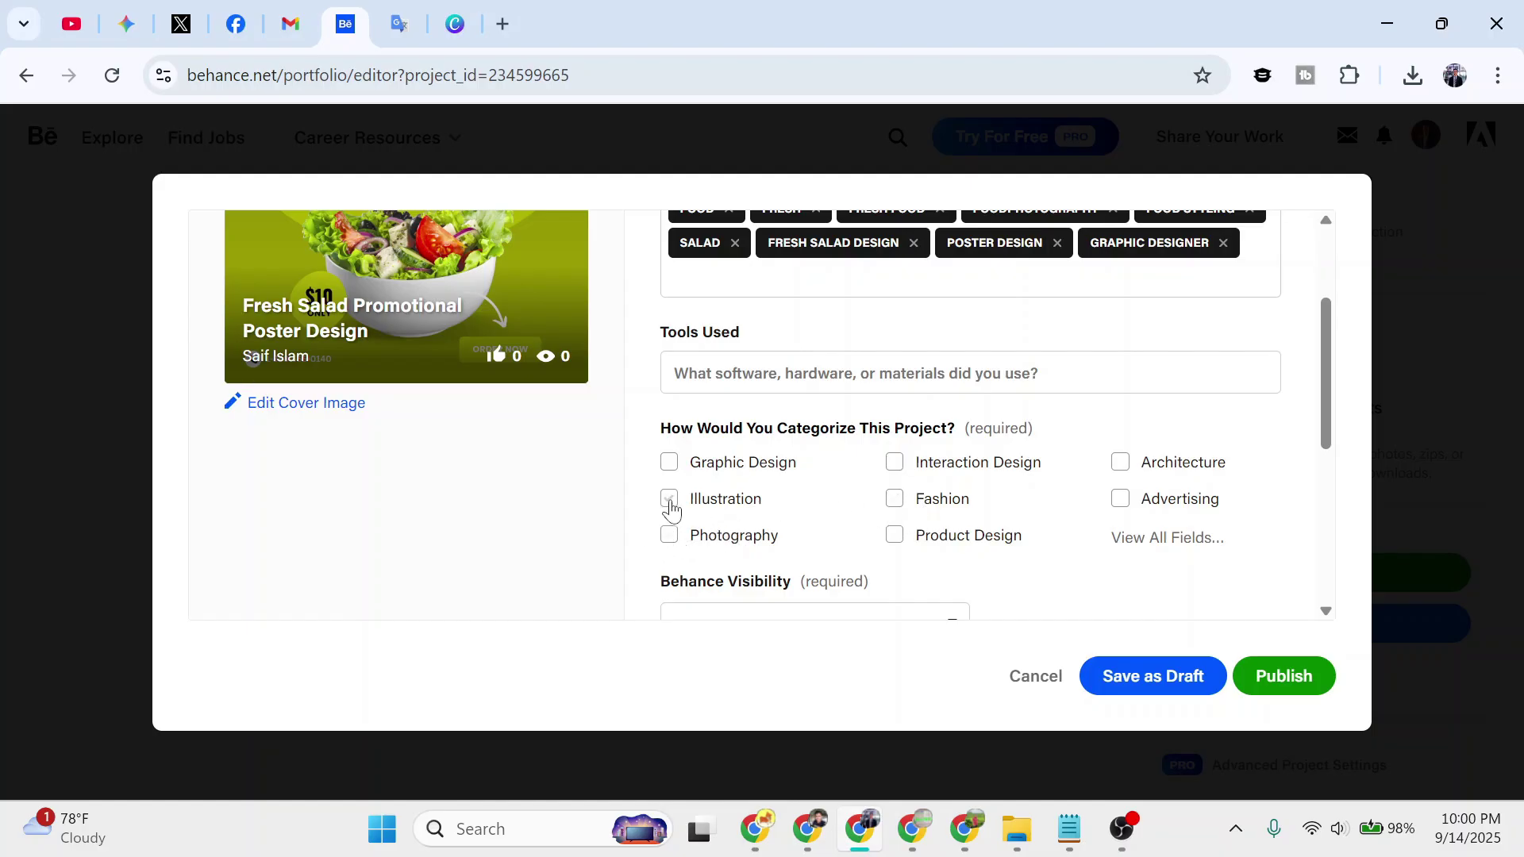
scroll(1027, 487, "down", 1)
scroll(1027, 487, "up", 1)
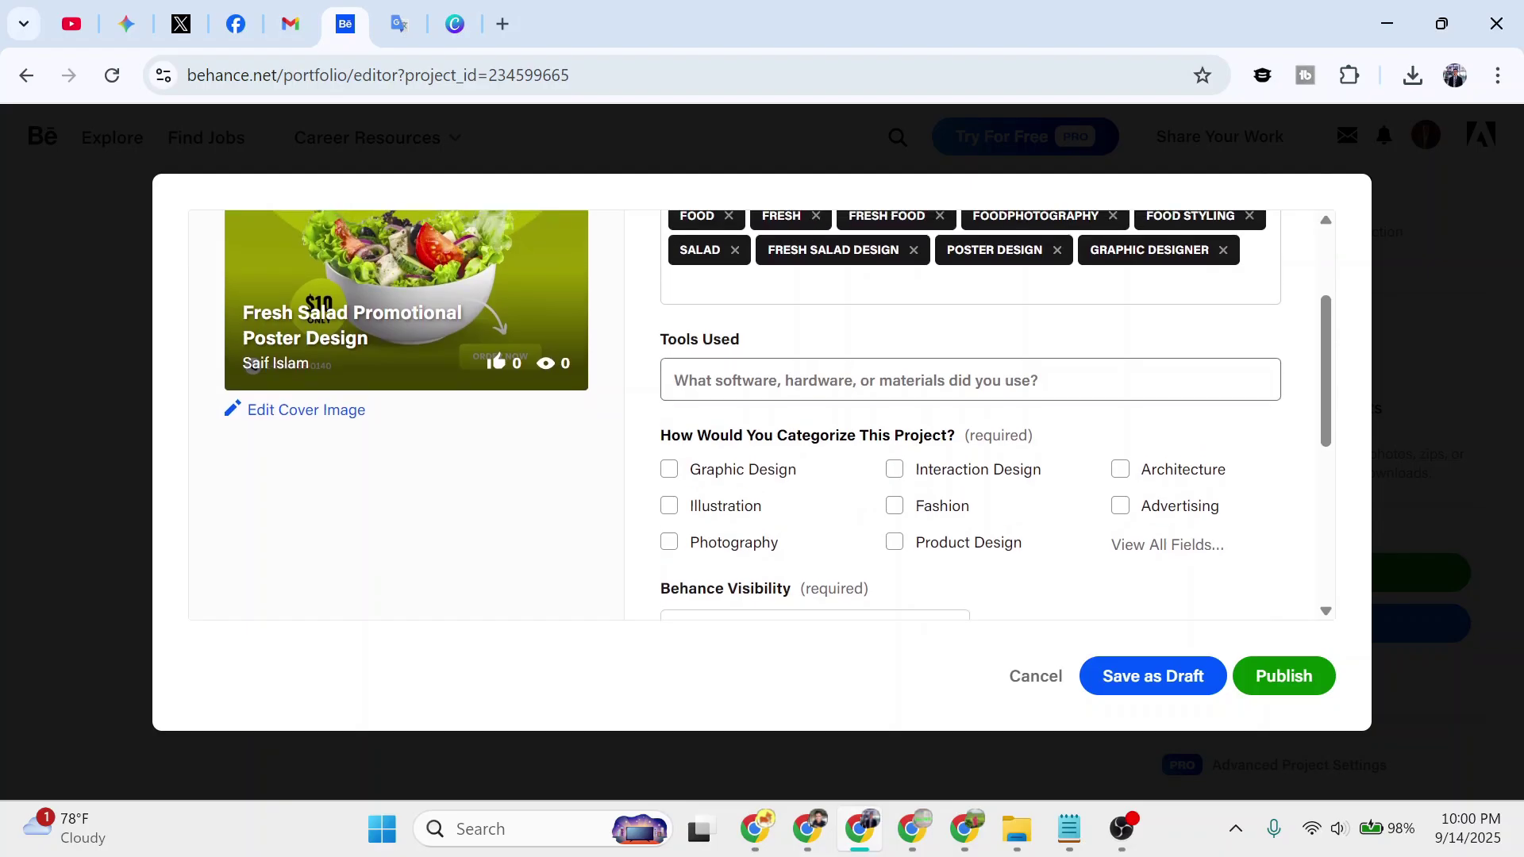
left_click(970, 380)
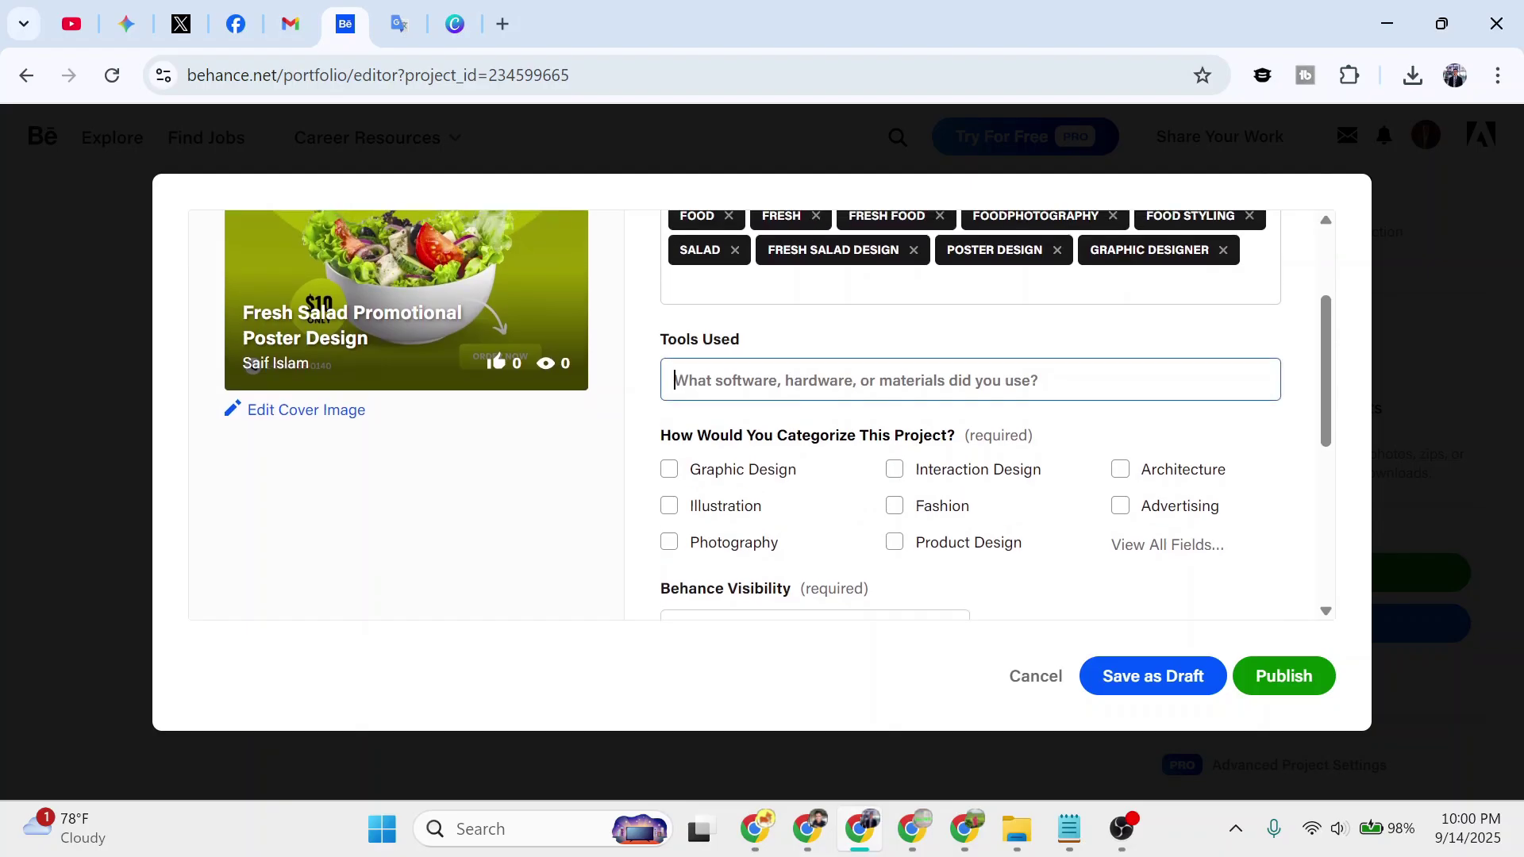
type("a")
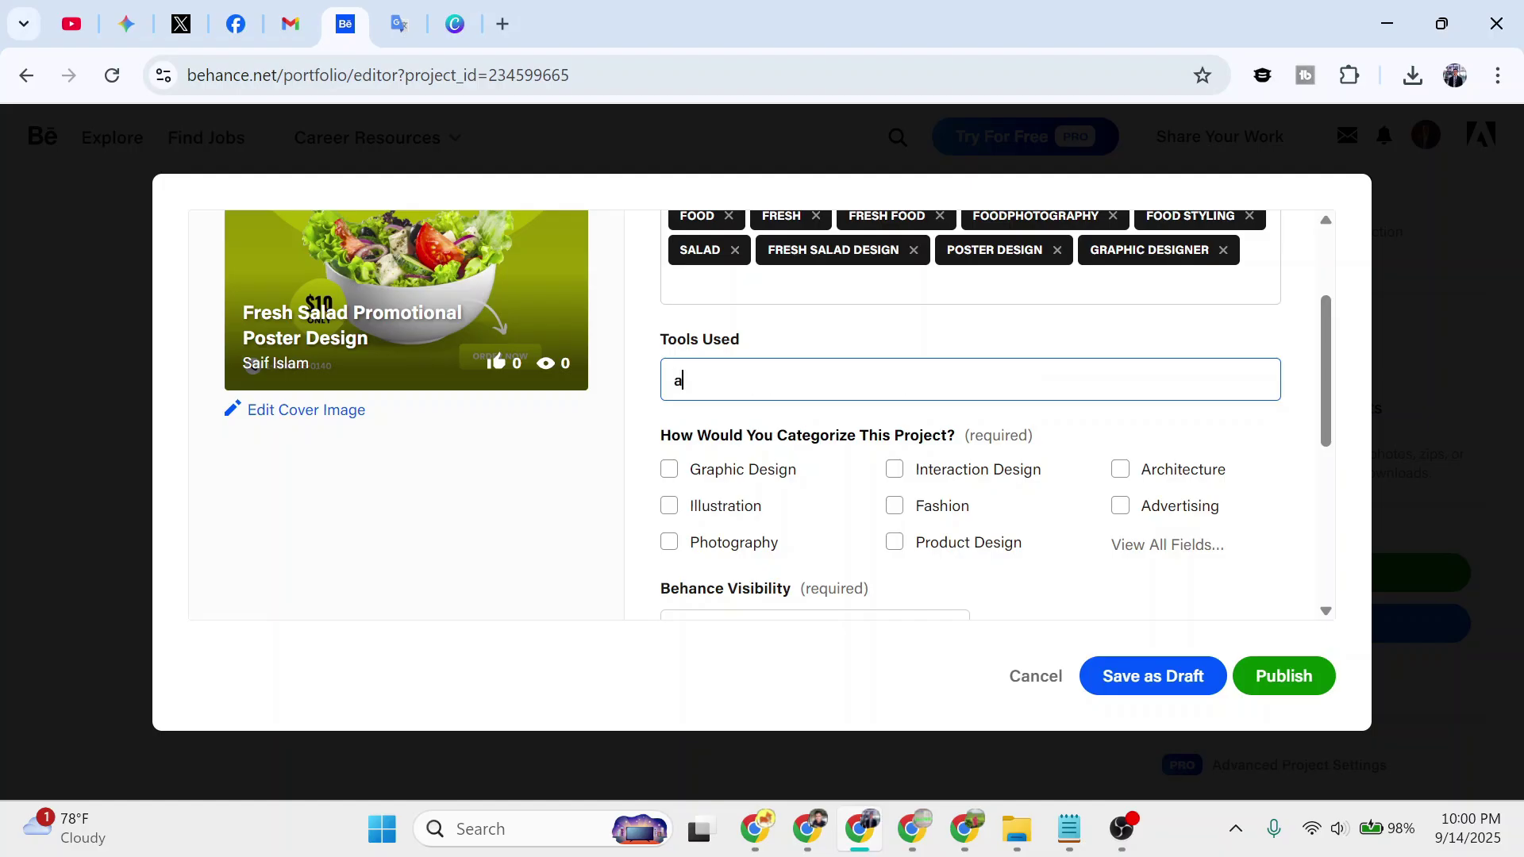
type("dobe")
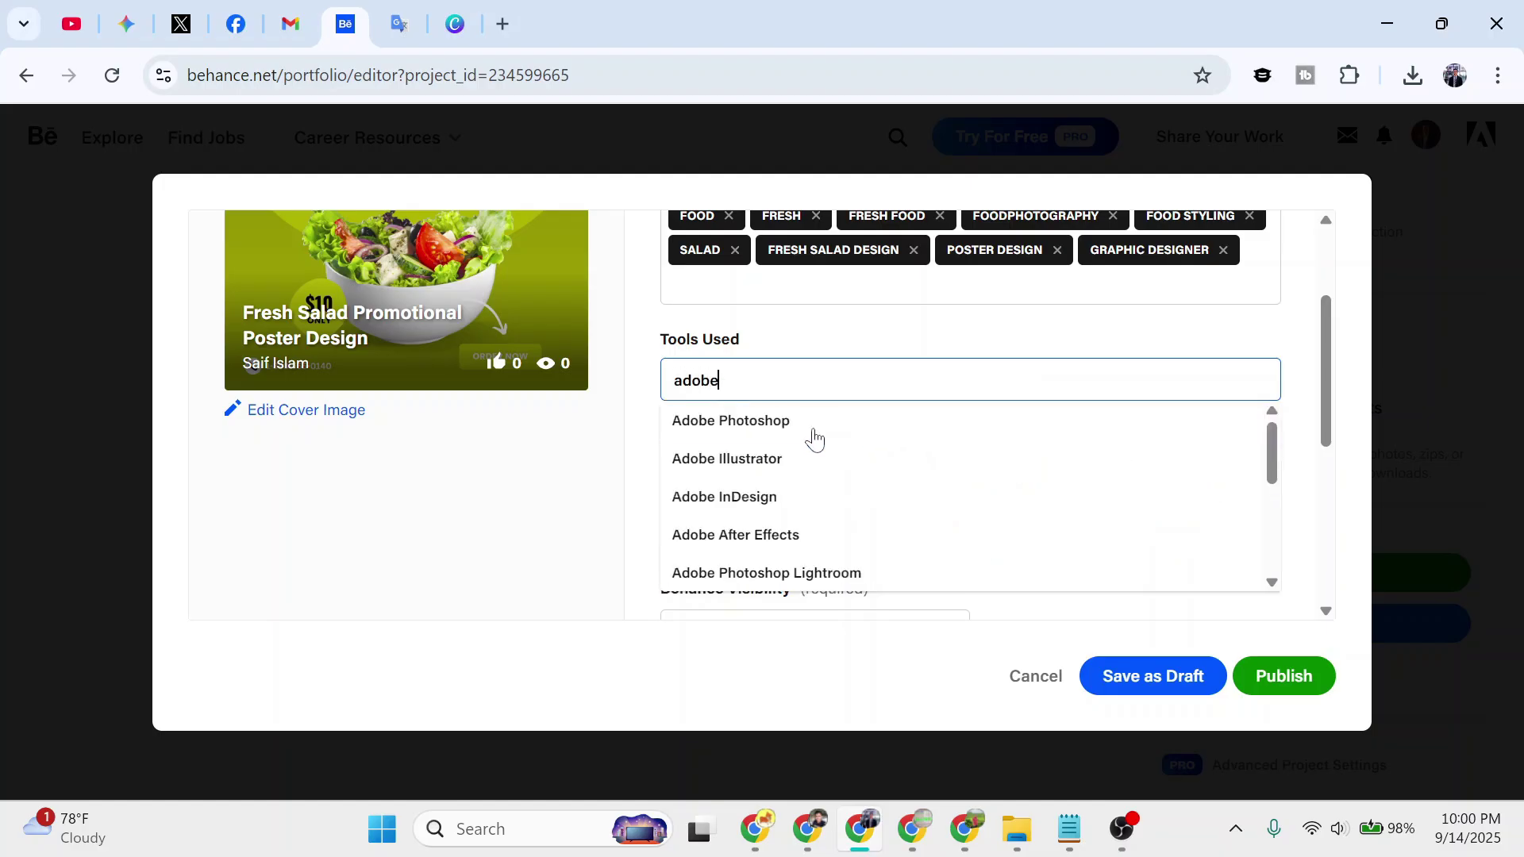
left_click(784, 429)
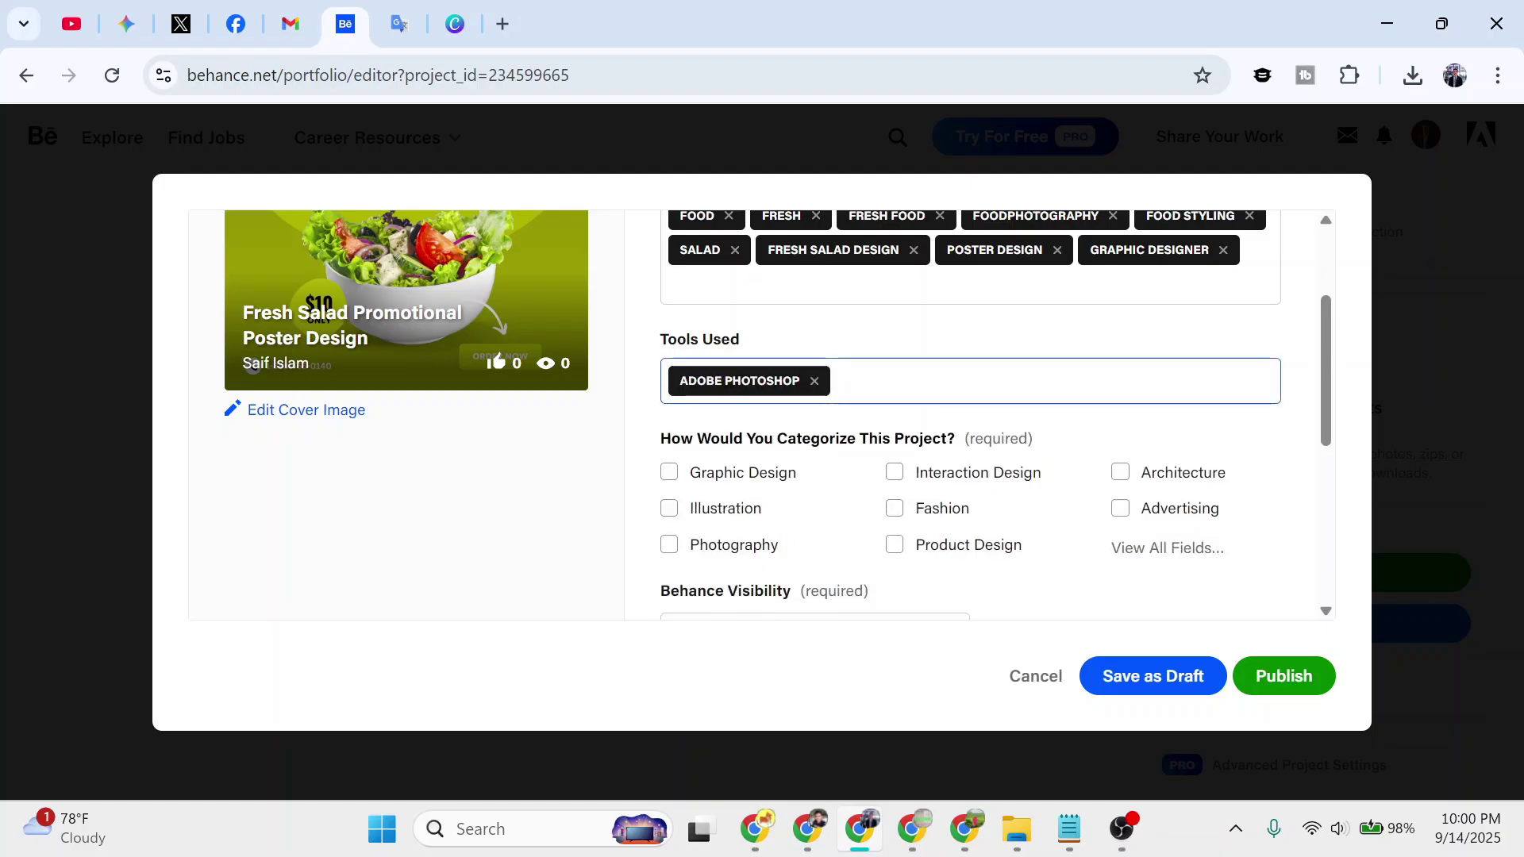
- Add Adobe Illustrator and Canva to the tools used for the project
type("adobe")
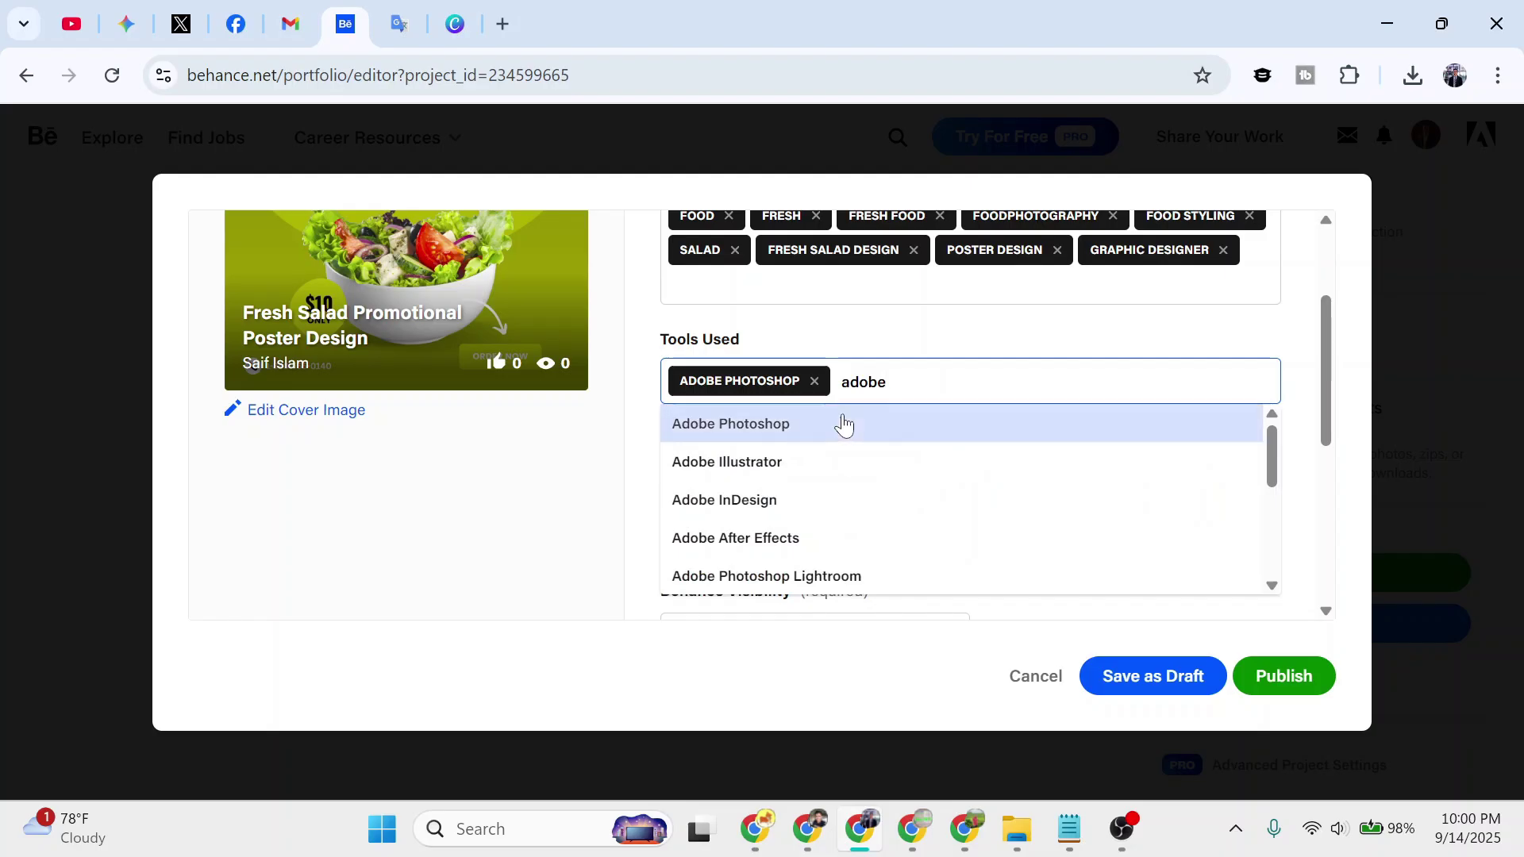
left_click(760, 463)
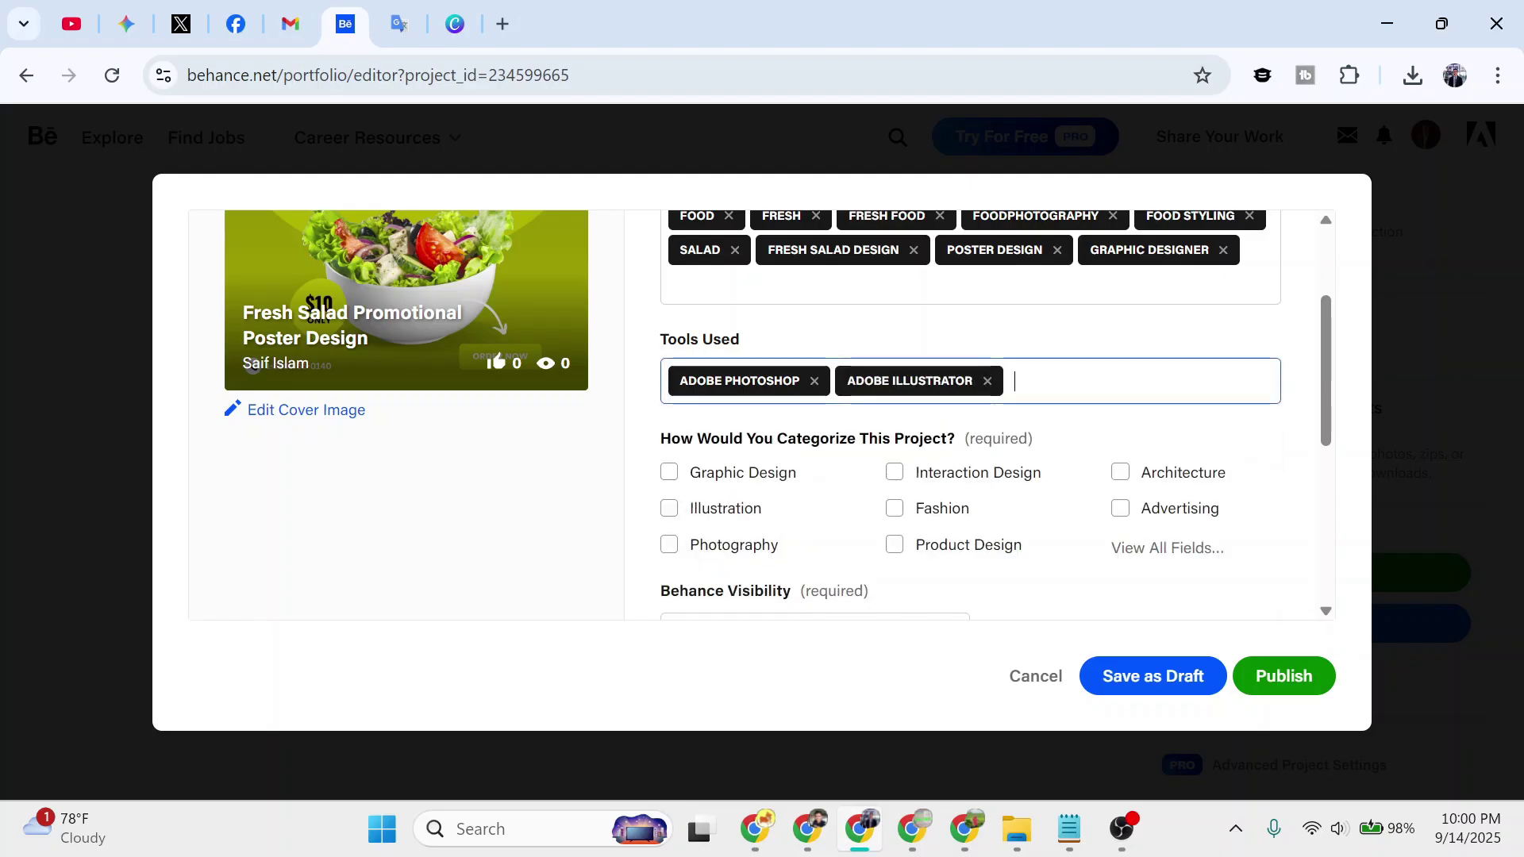
type("can")
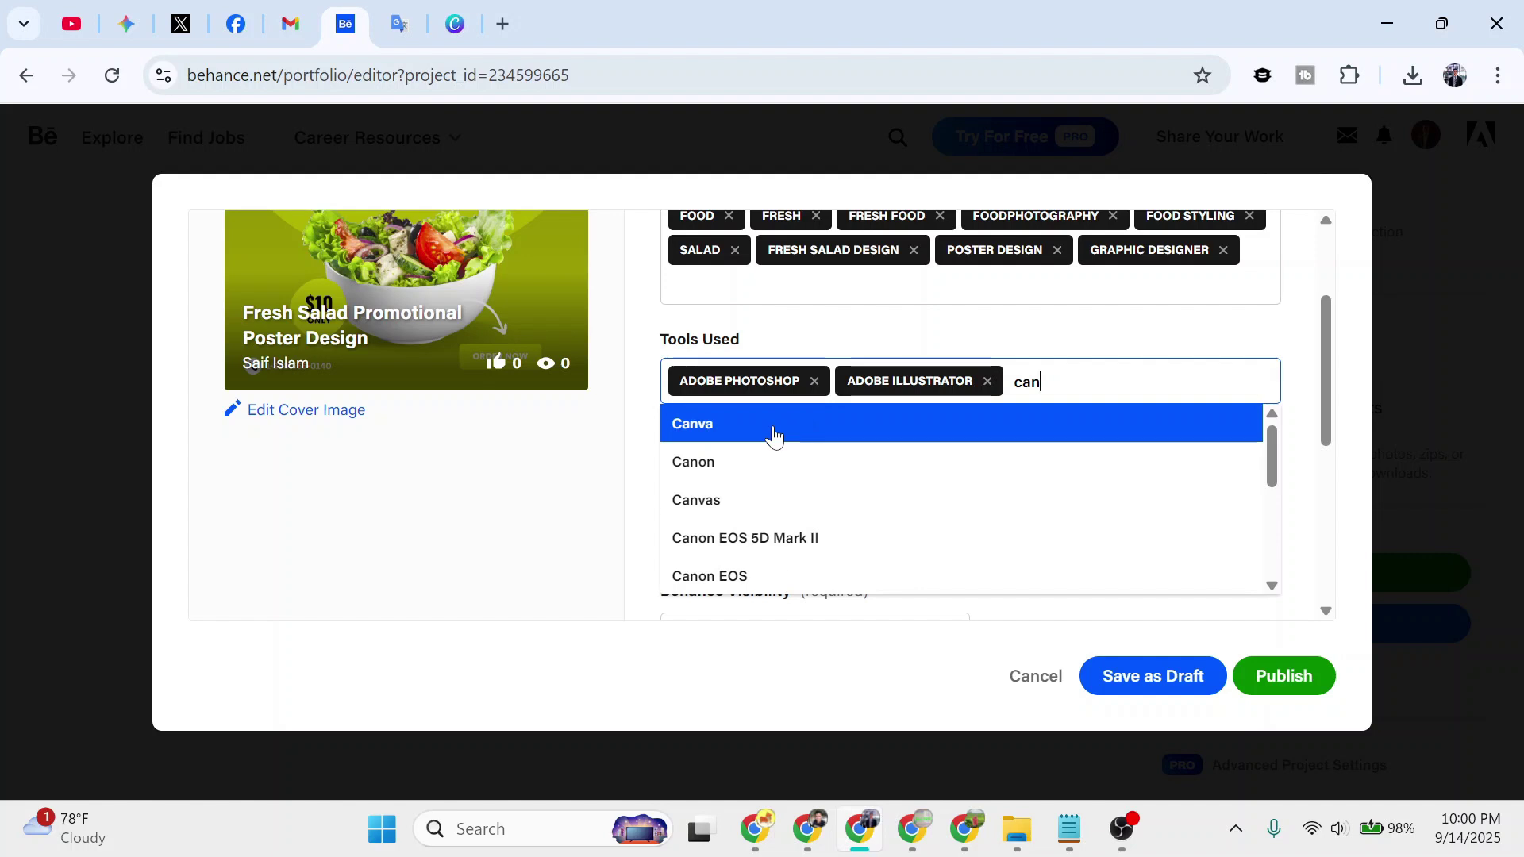
left_click(774, 435)
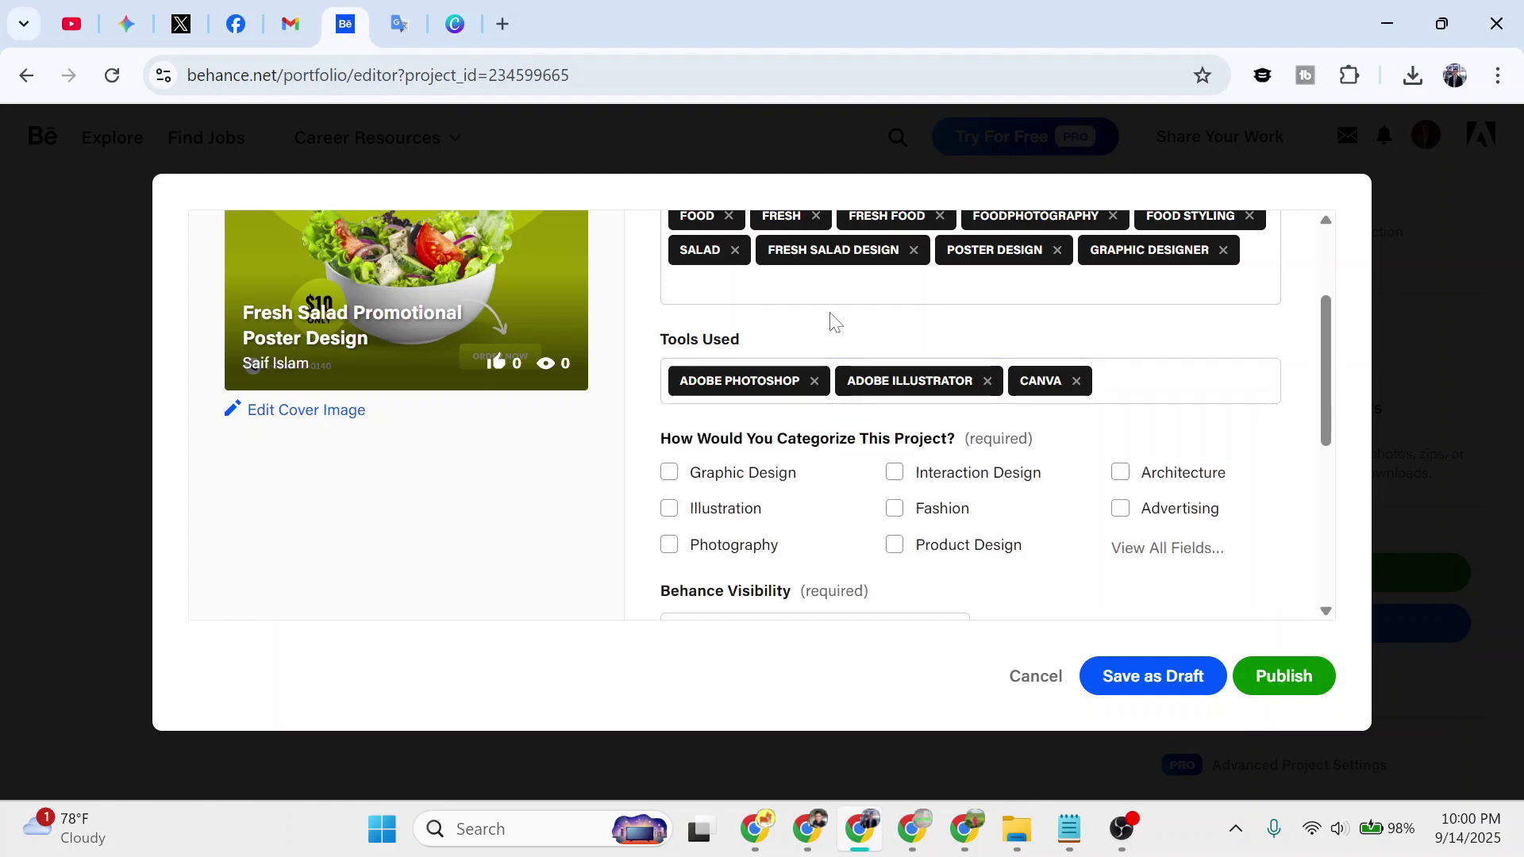
- Open the full list of creative fields for categorizing the project and select Graphic Design
scroll(832, 332, "down", 1)
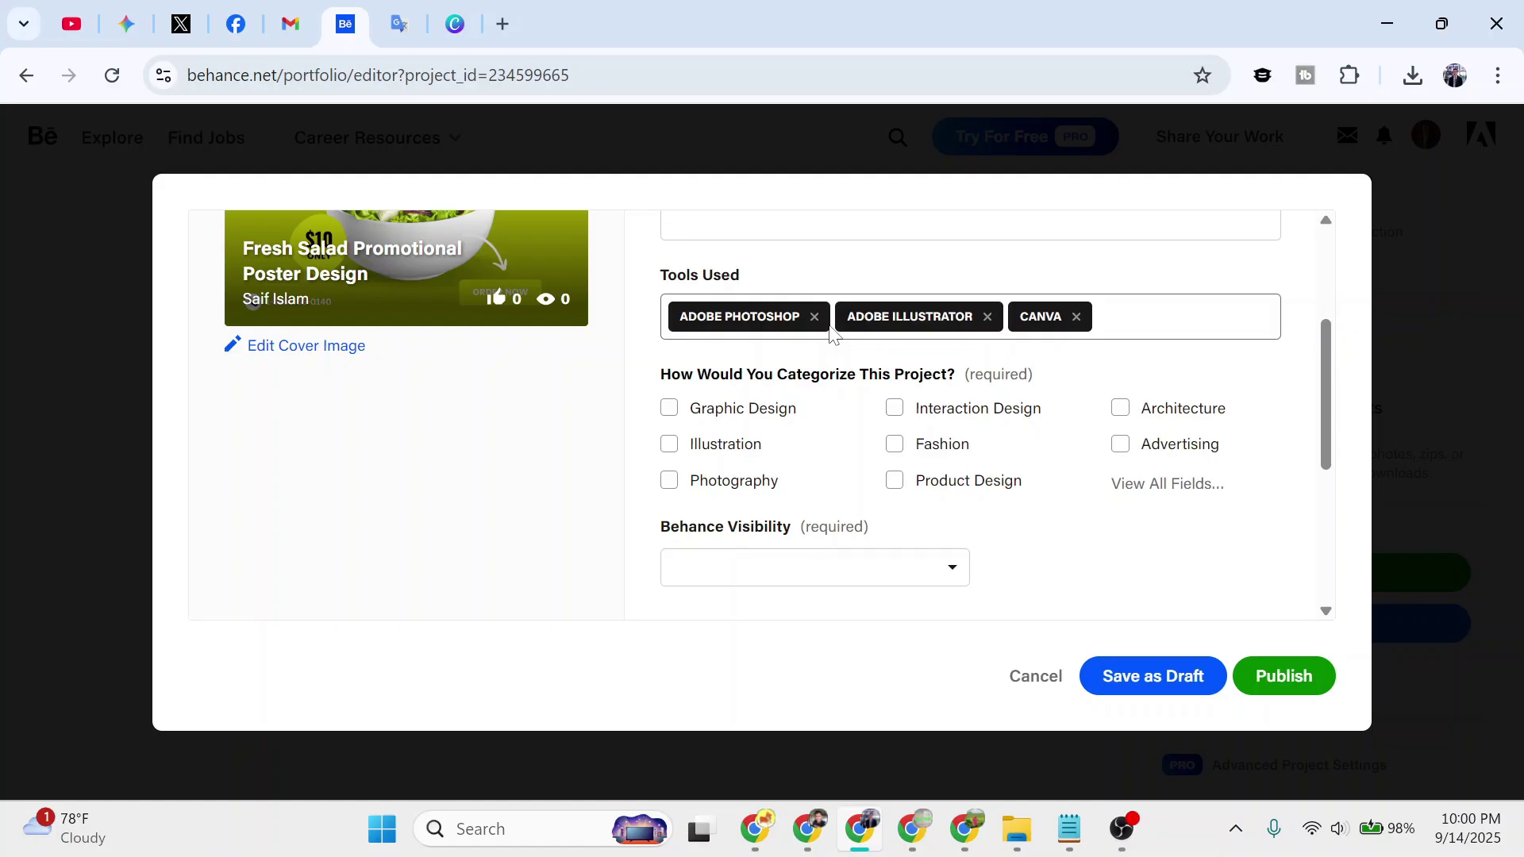
scroll(794, 476, "up", 3)
scroll(789, 484, "down", 3)
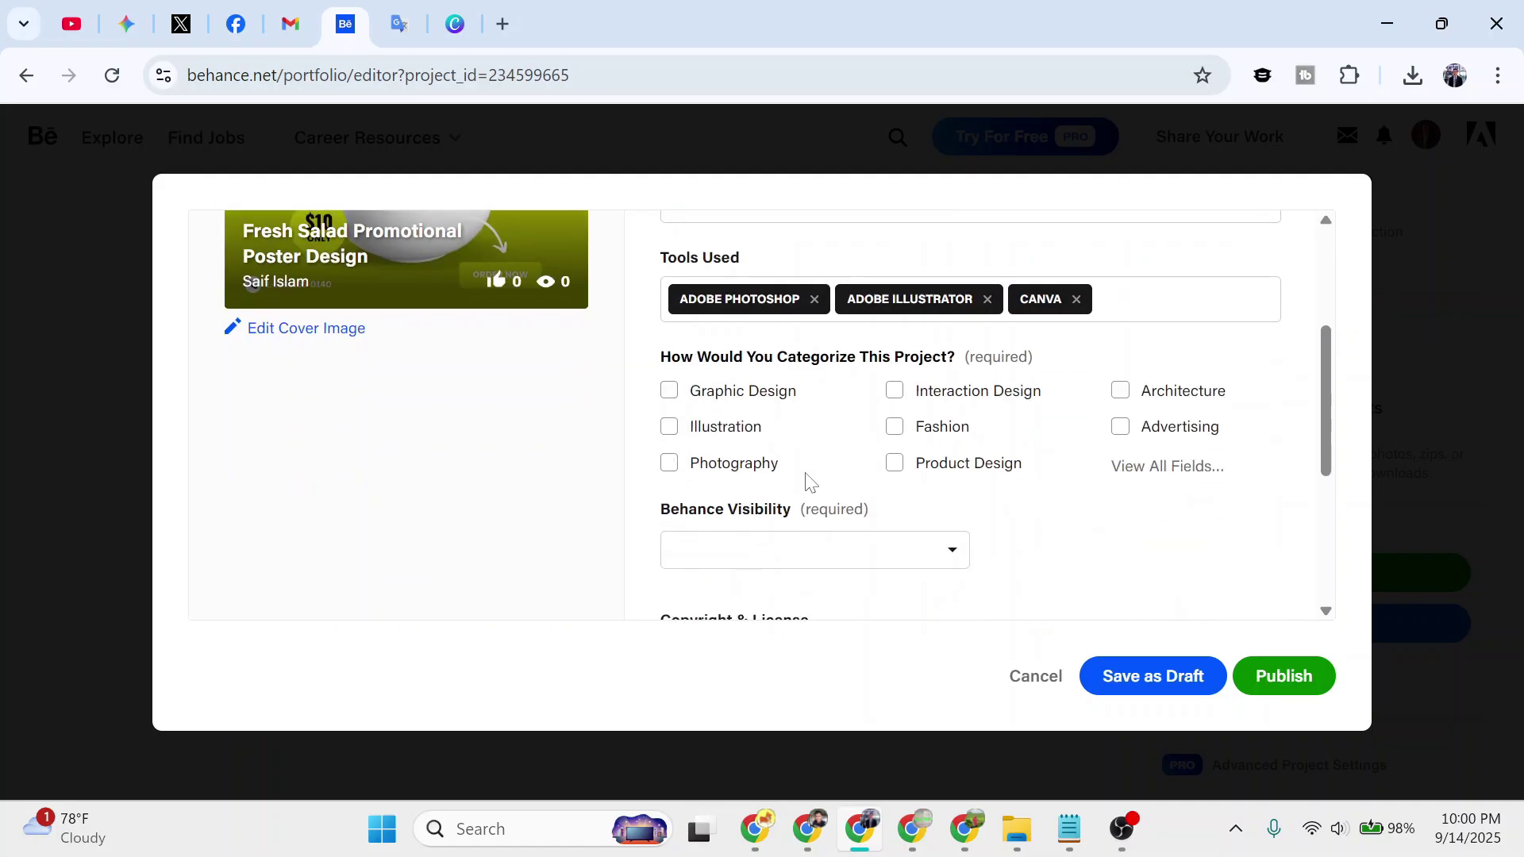
scroll(808, 480, "down", 1)
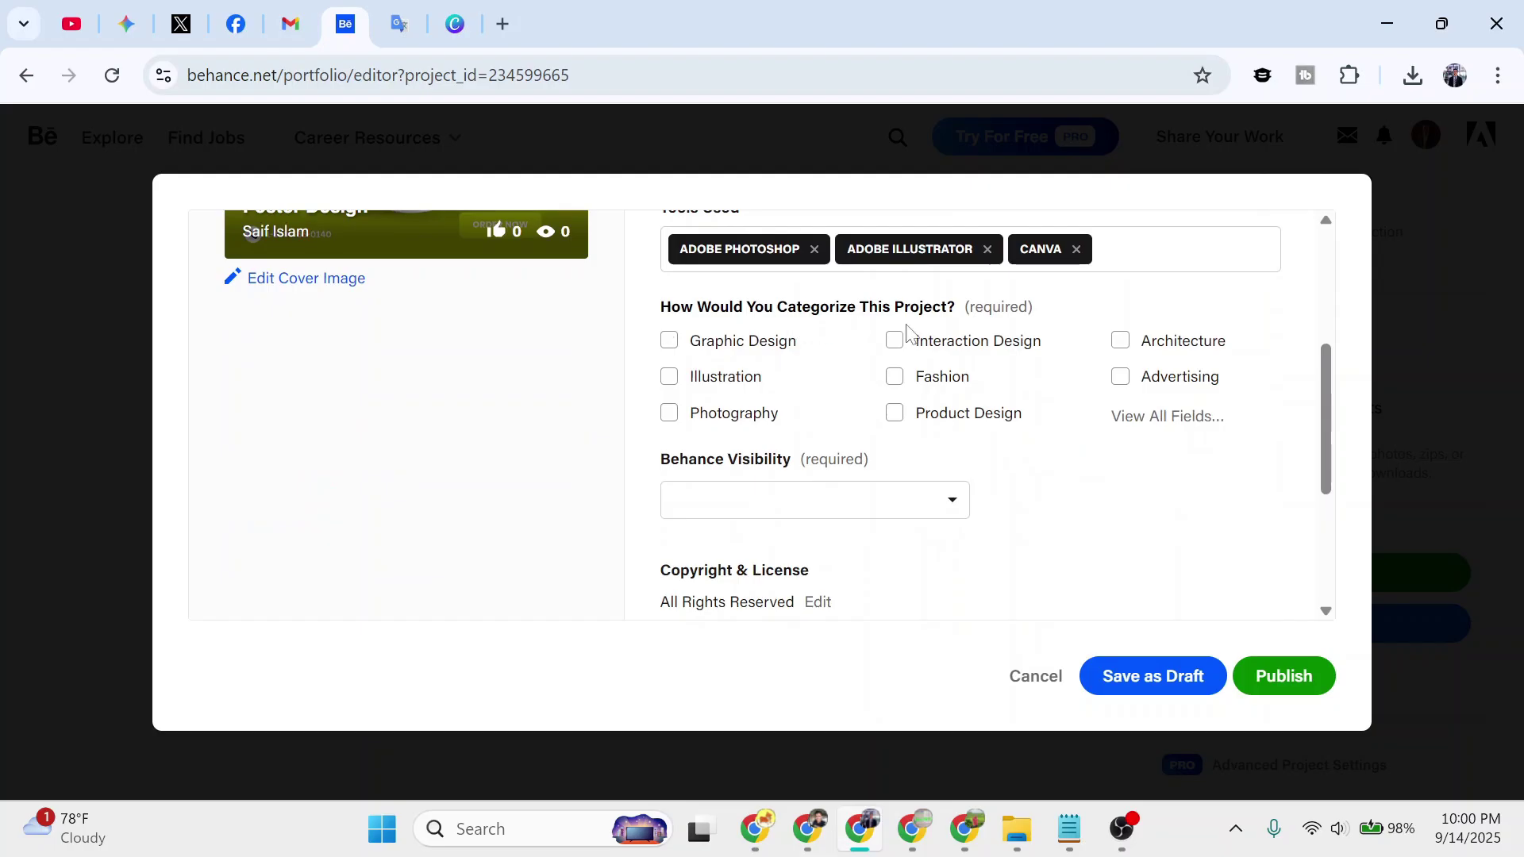
scroll(909, 334, "up", 4)
scroll(874, 473, "down", 3)
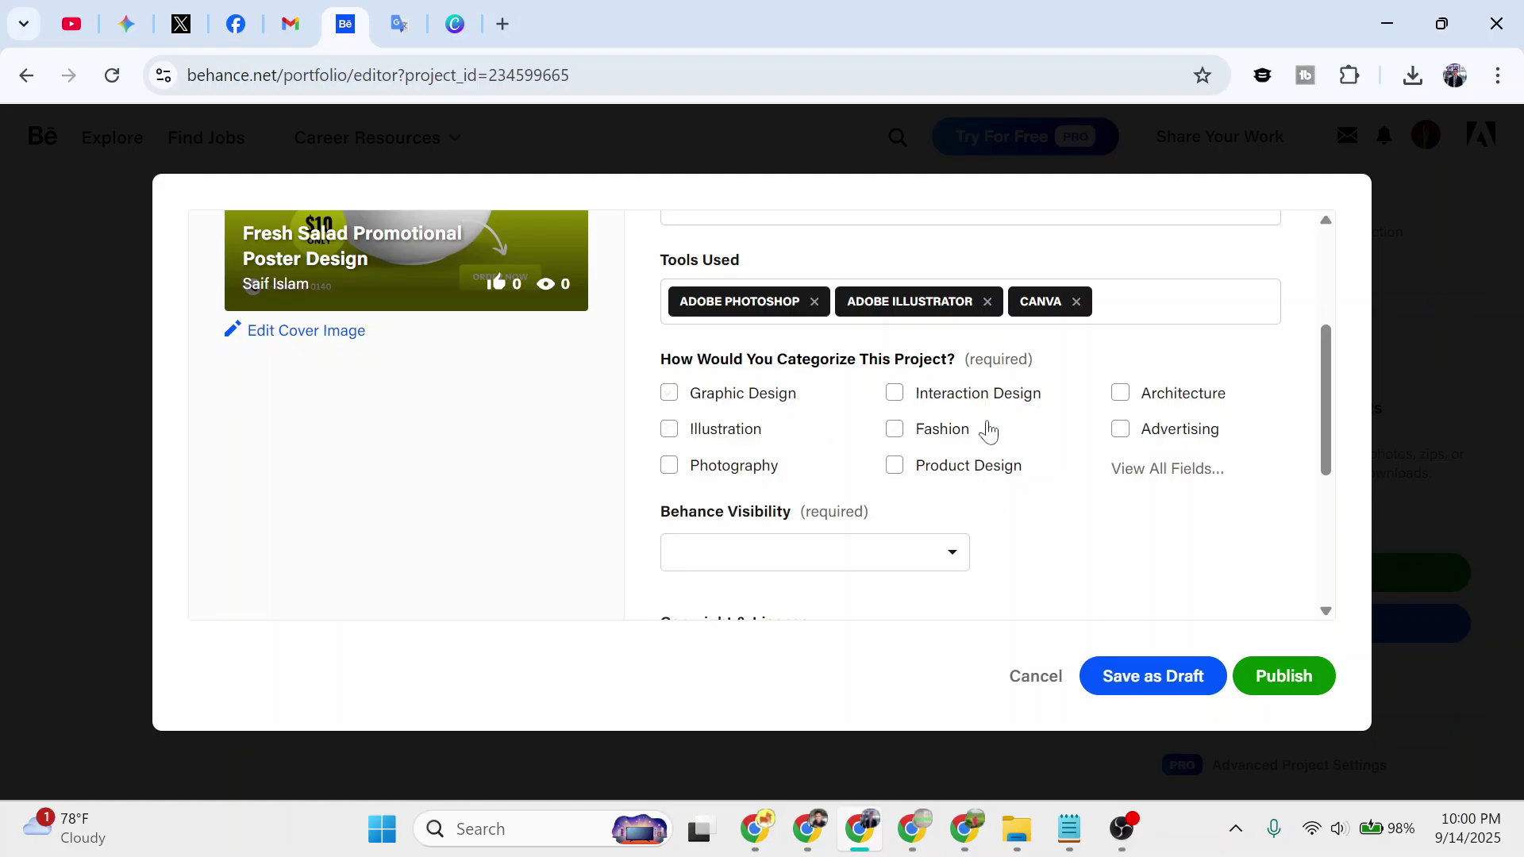
right_click(1162, 470)
left_click(1179, 469)
left_click(1180, 470)
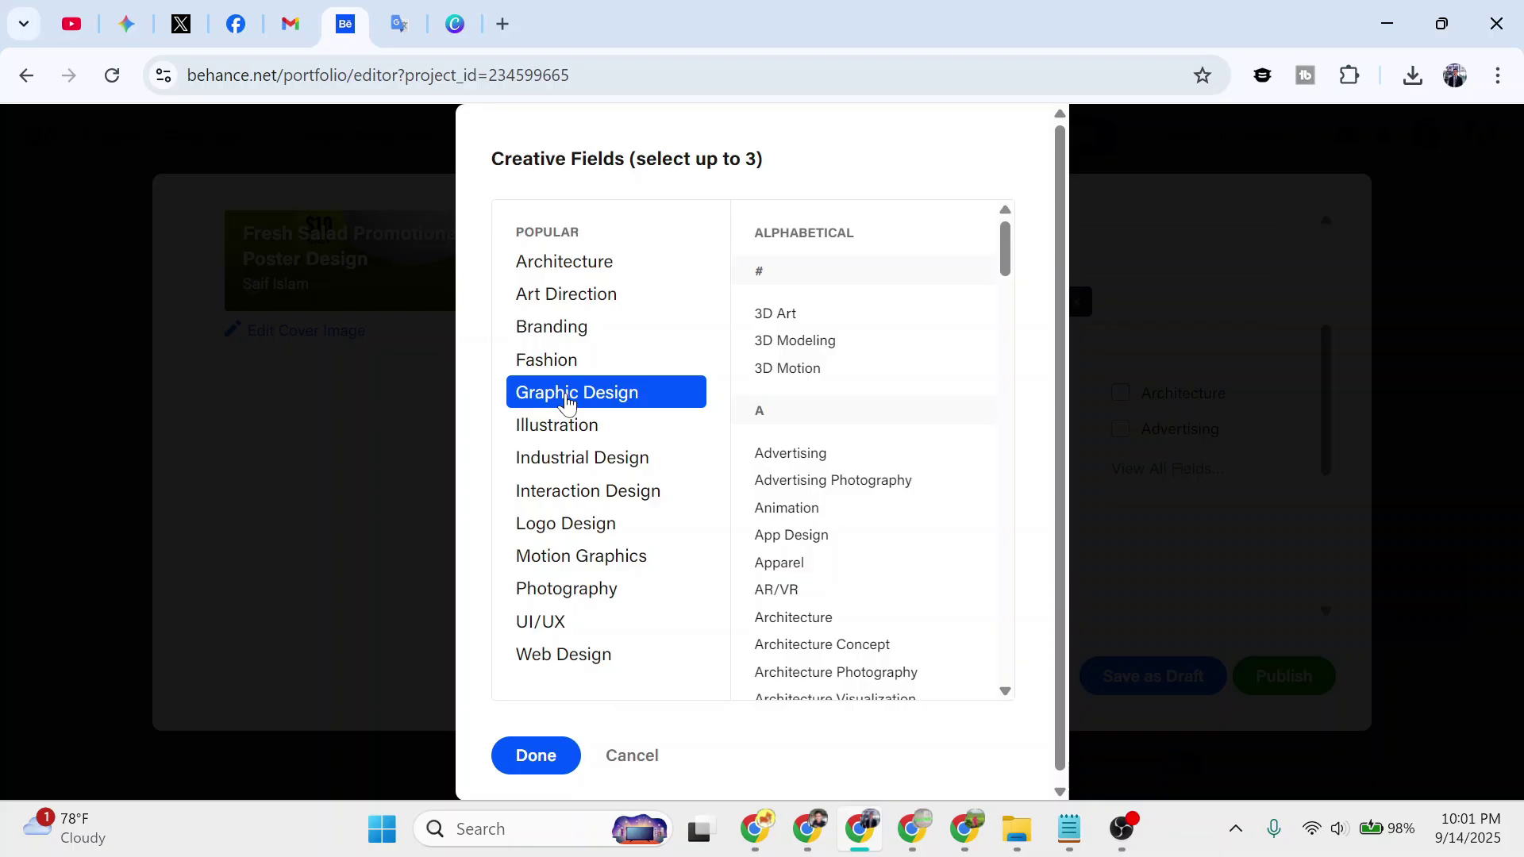
left_click(566, 401)
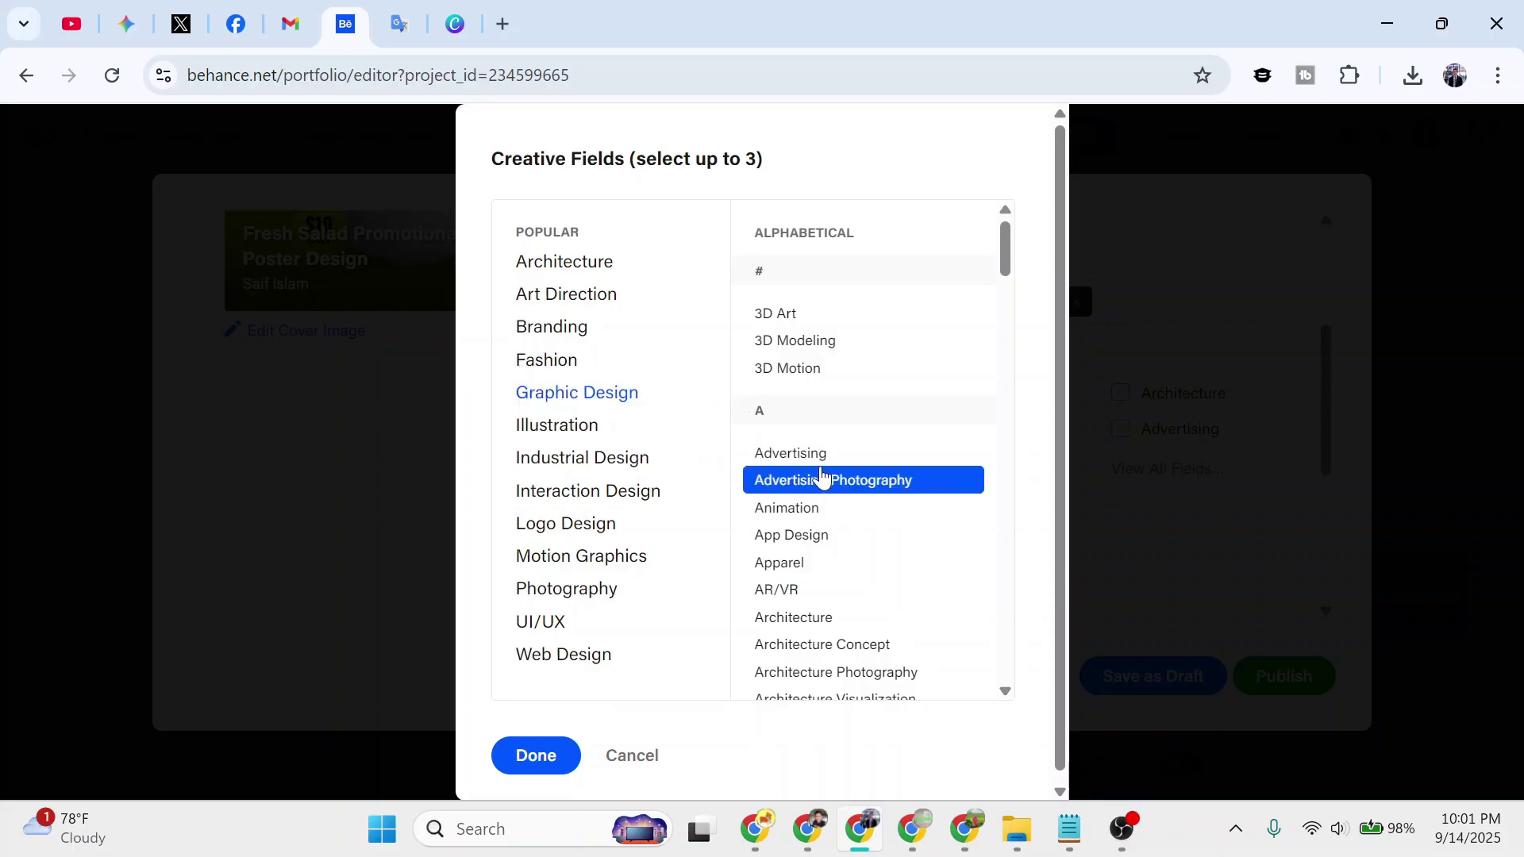
- Select Advertising as a further creative field and confirm the project's category selection
scroll(865, 474, "down", 1)
scroll(863, 472, "down", 5)
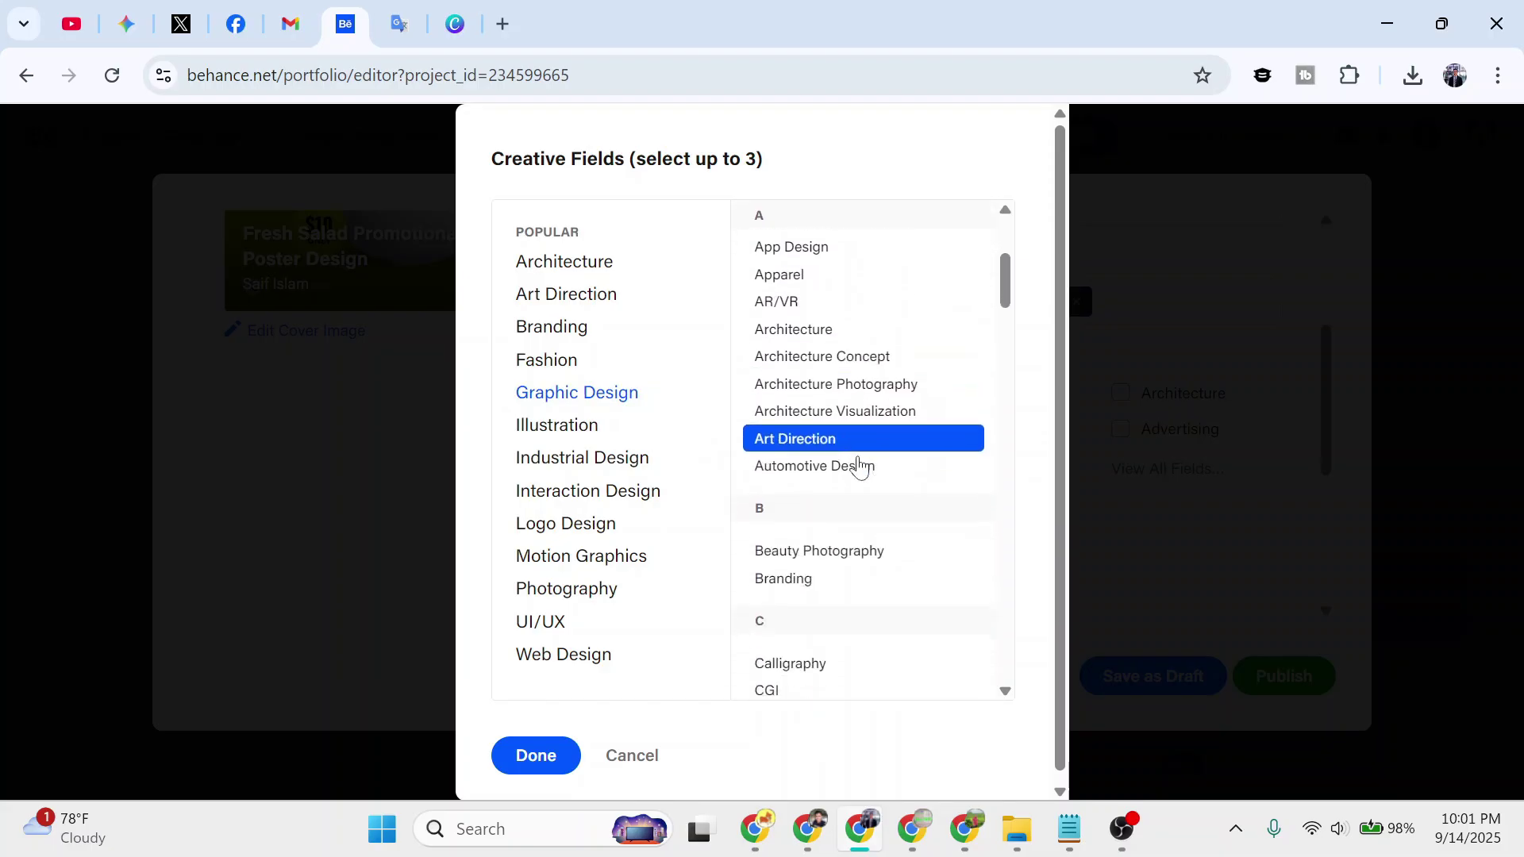
scroll(859, 469, "down", 4)
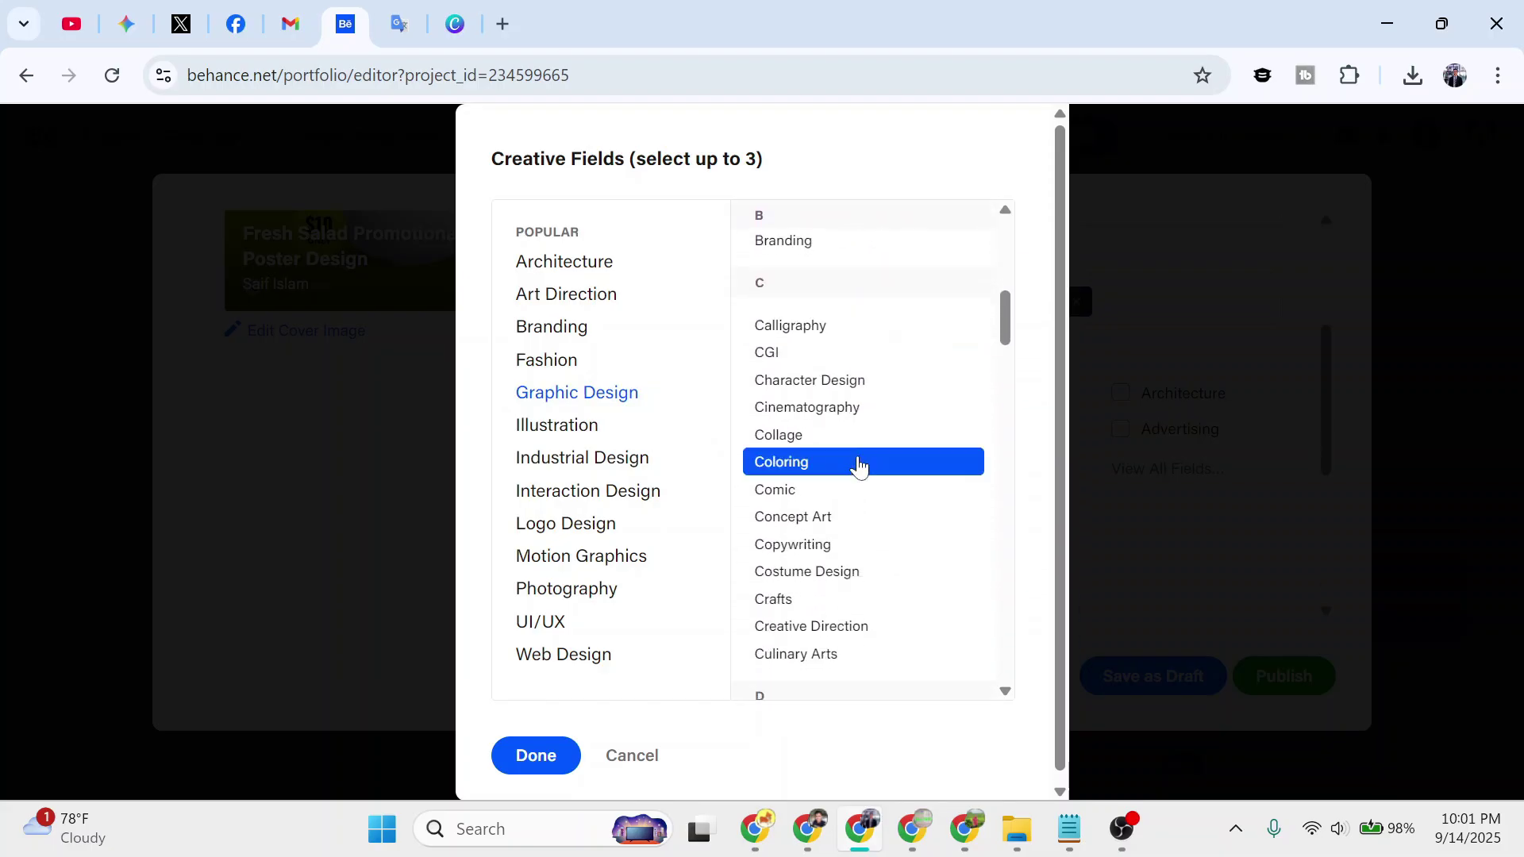
scroll(860, 469, "down", 4)
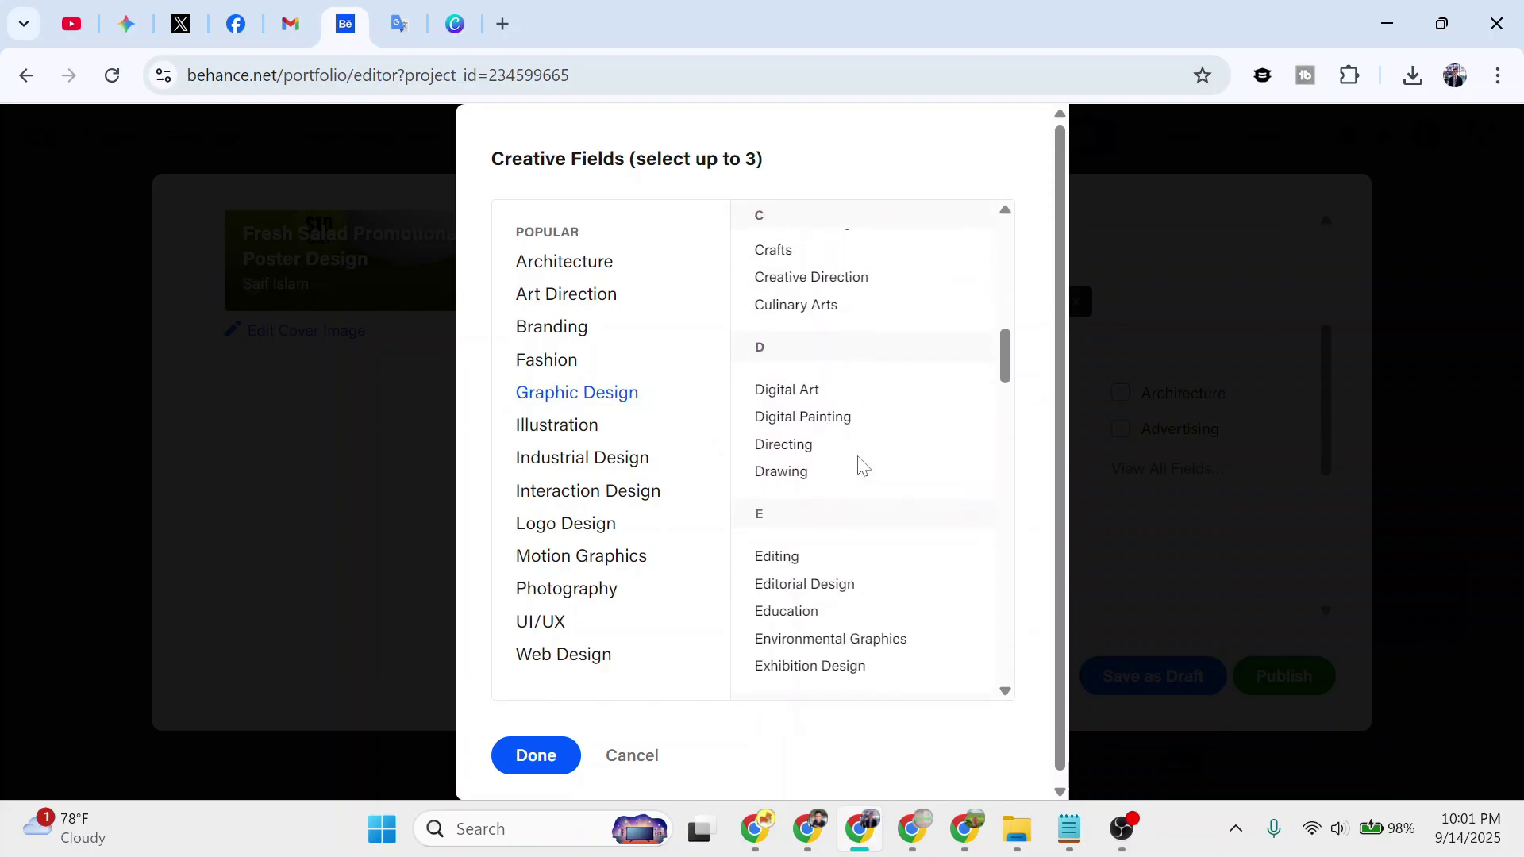
scroll(860, 469, "up", 4)
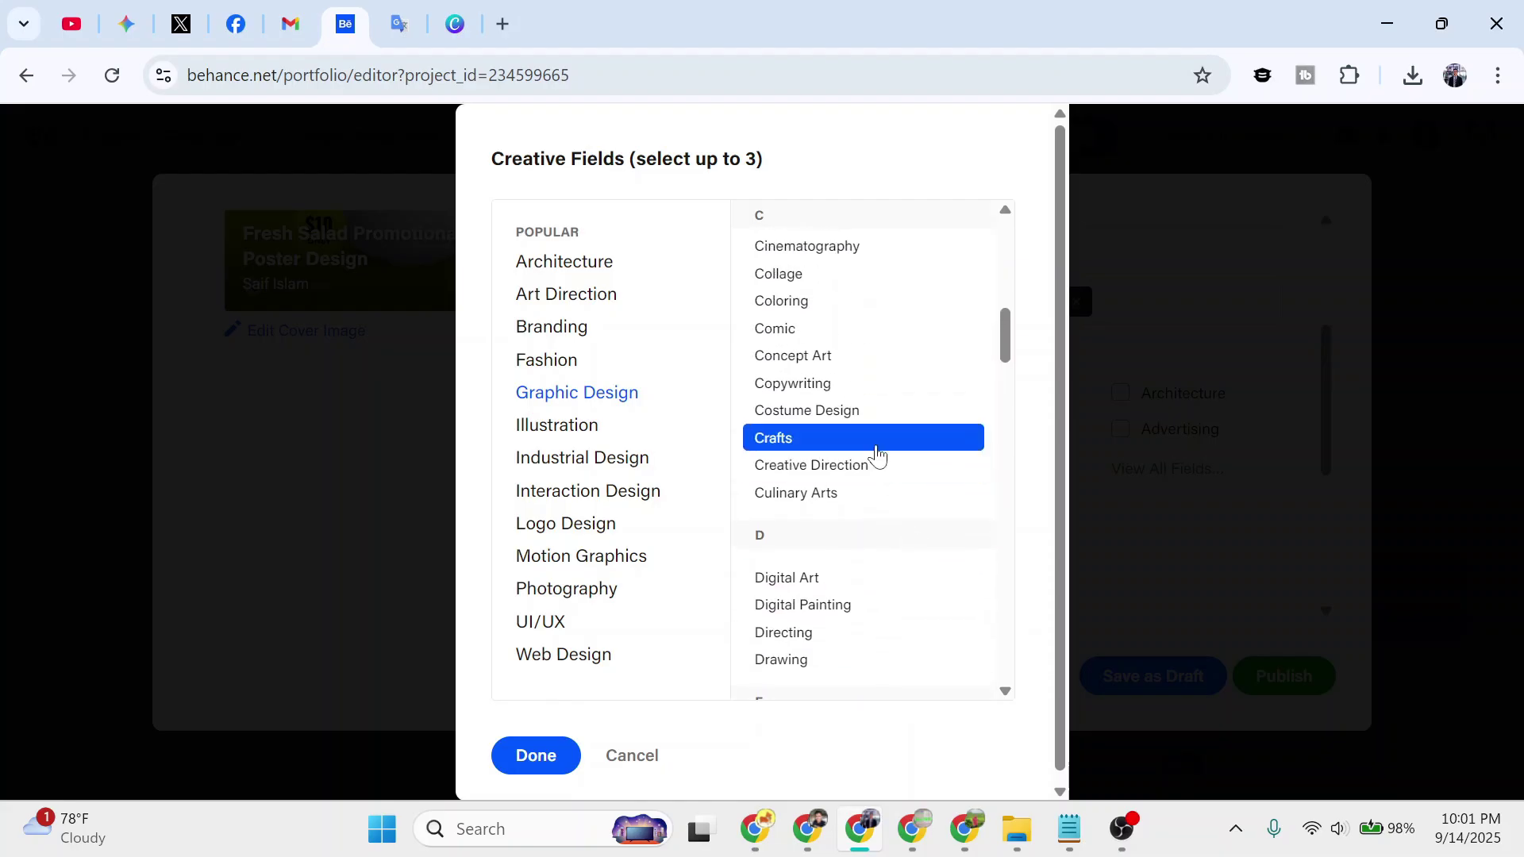
scroll(839, 412, "down", 10)
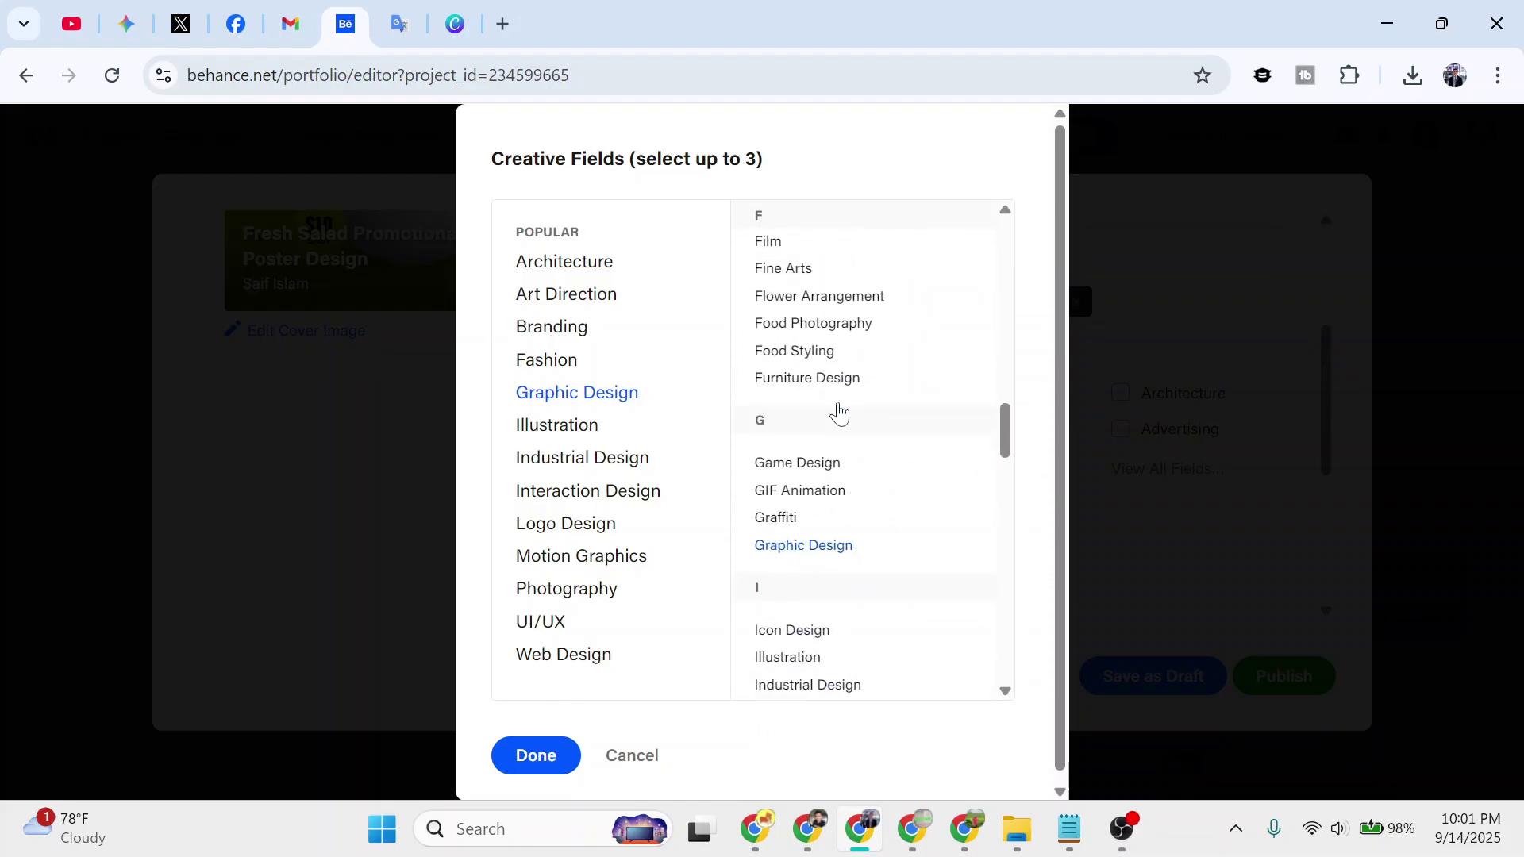
scroll(810, 596, "down", 3)
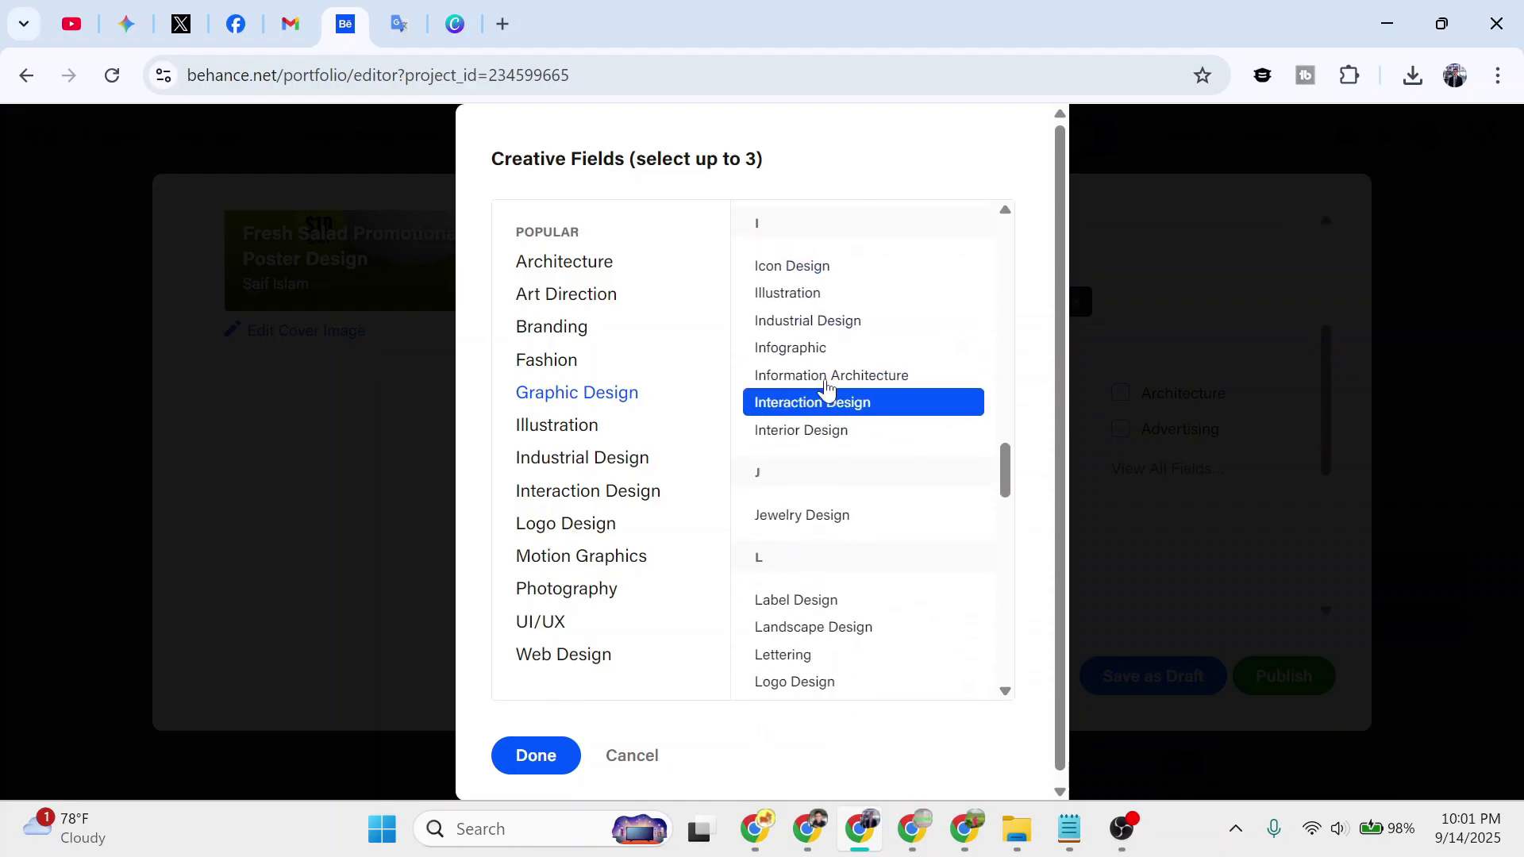
scroll(821, 456, "down", 1)
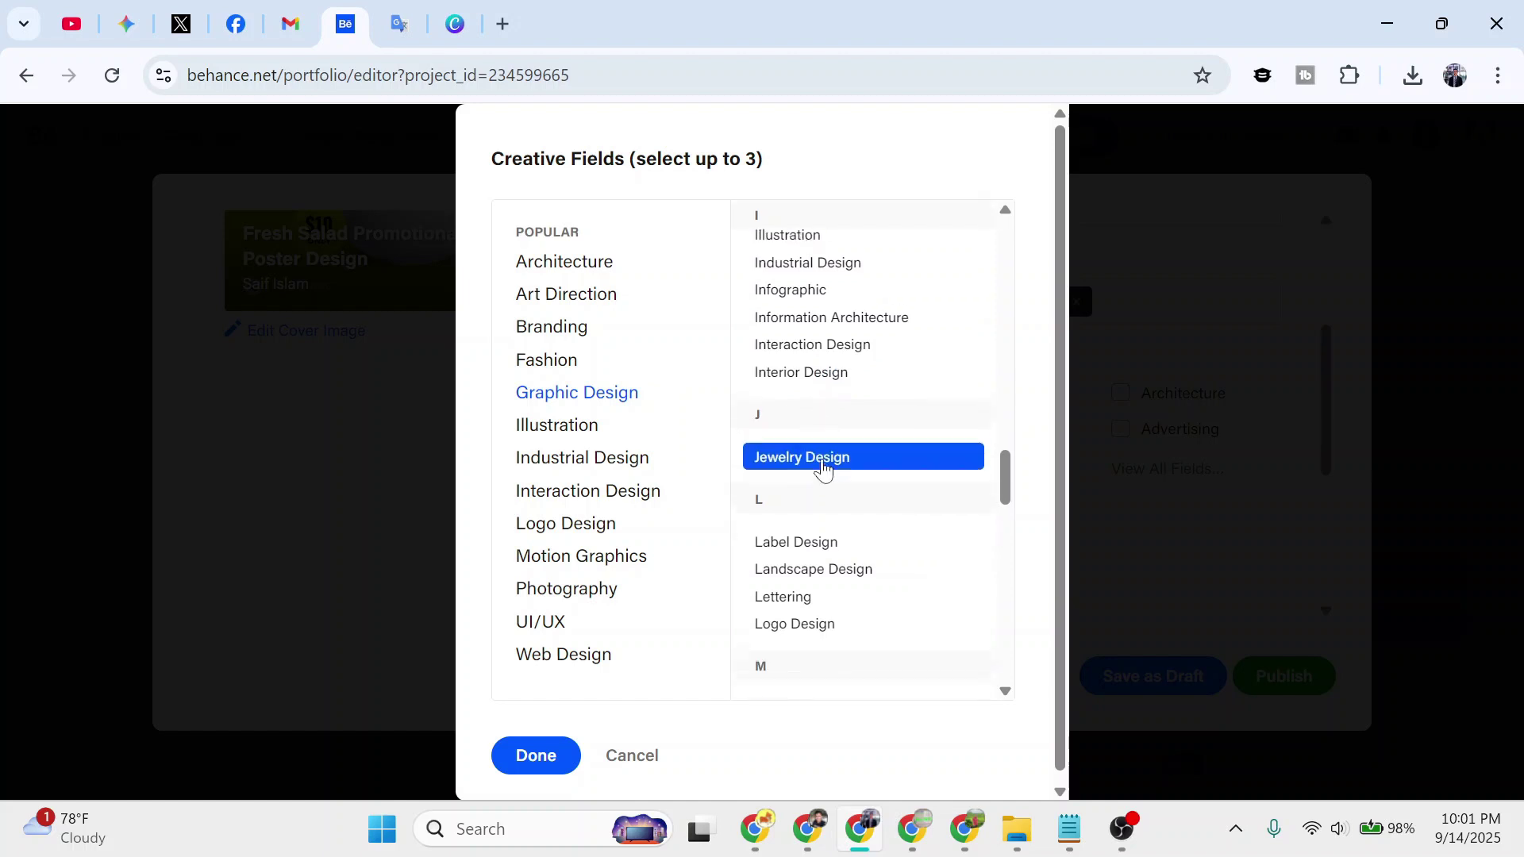
scroll(829, 536, "up", 15)
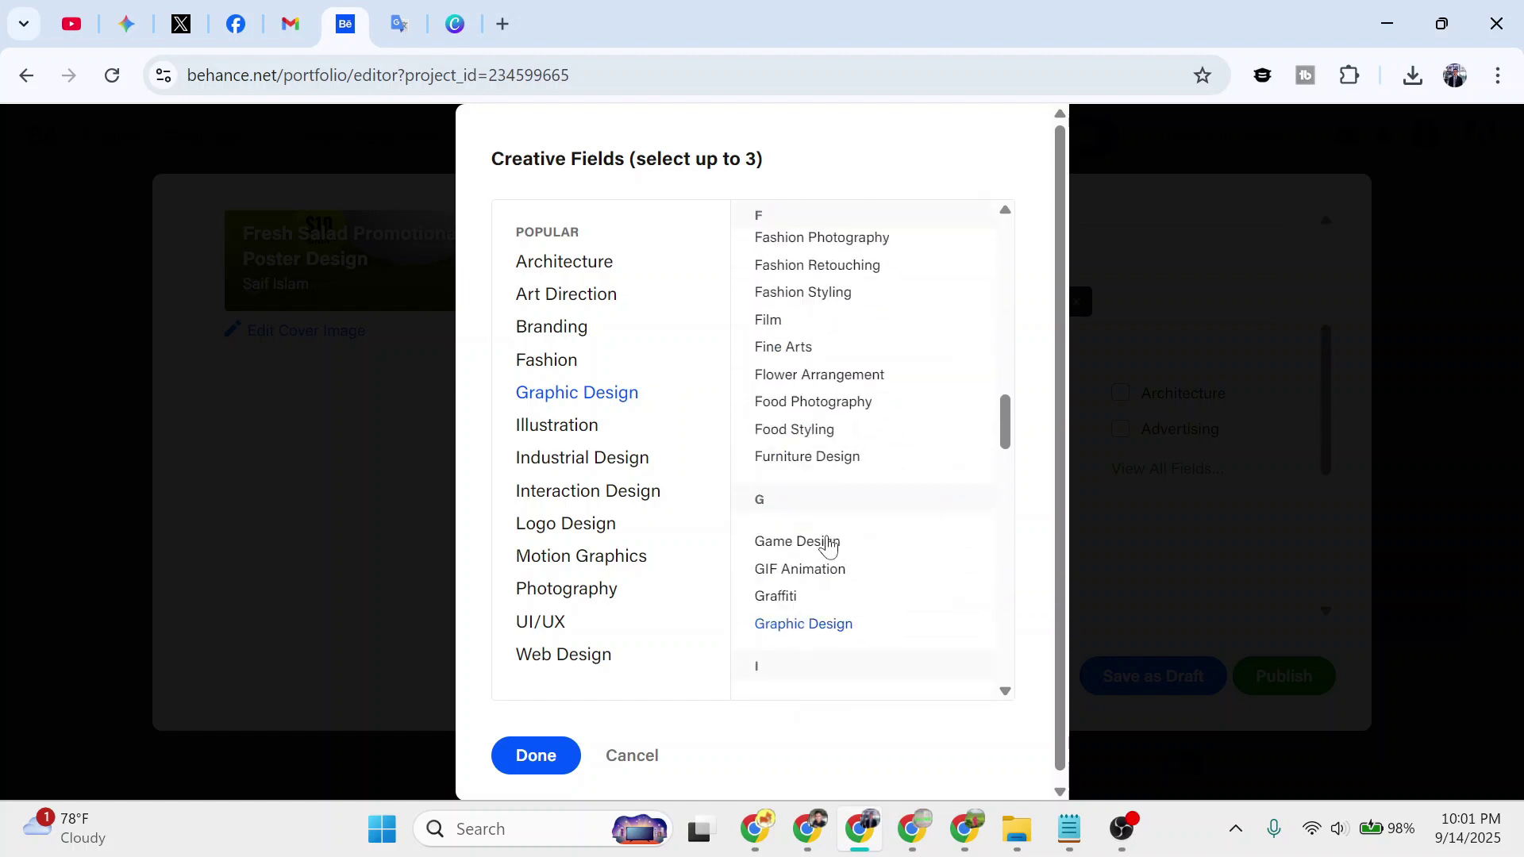
scroll(829, 540, "up", 3)
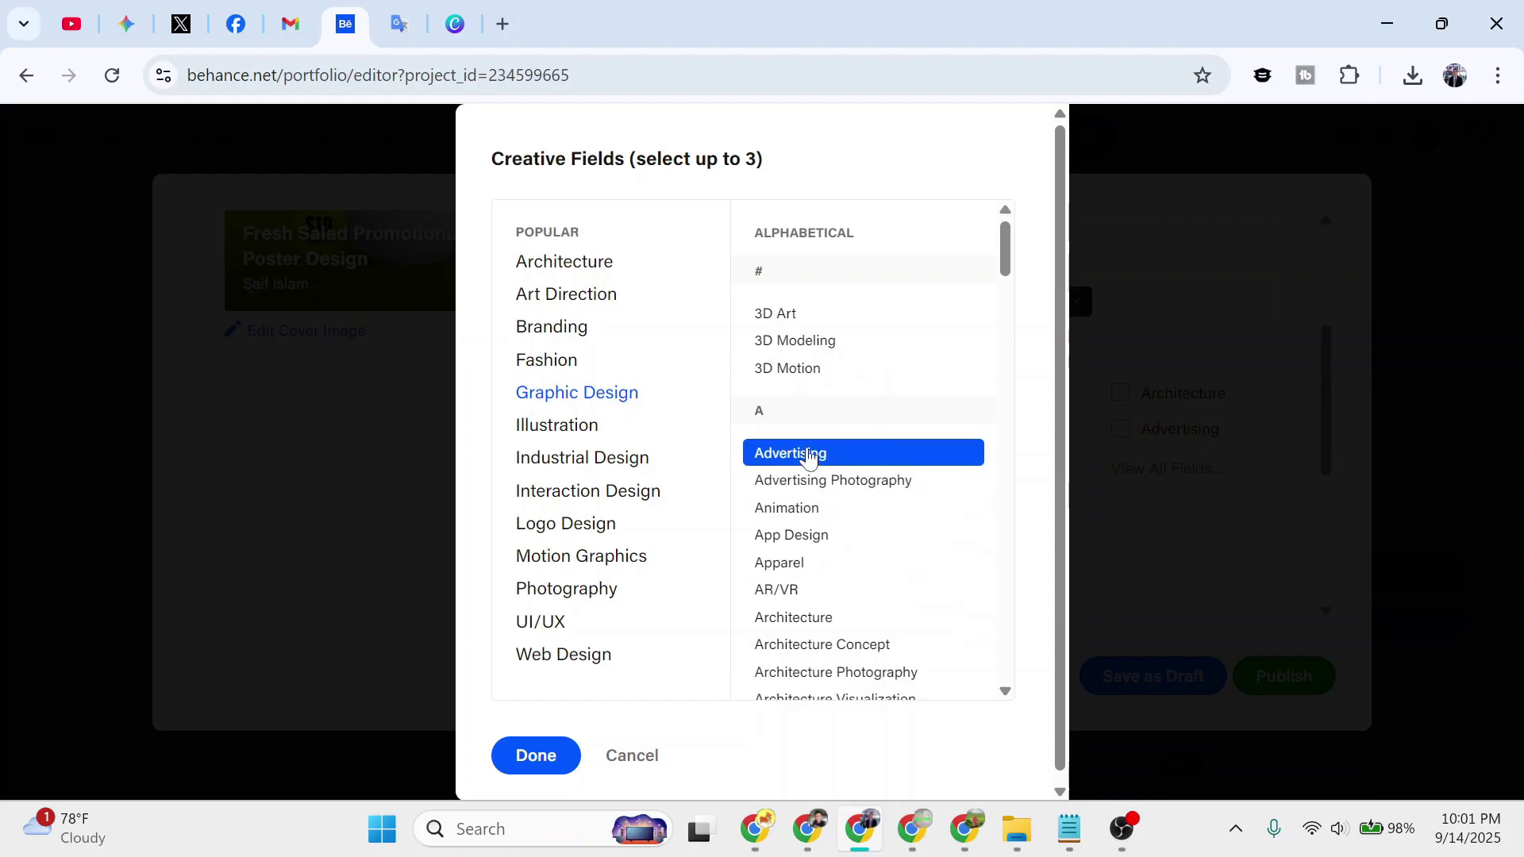
left_click(844, 467)
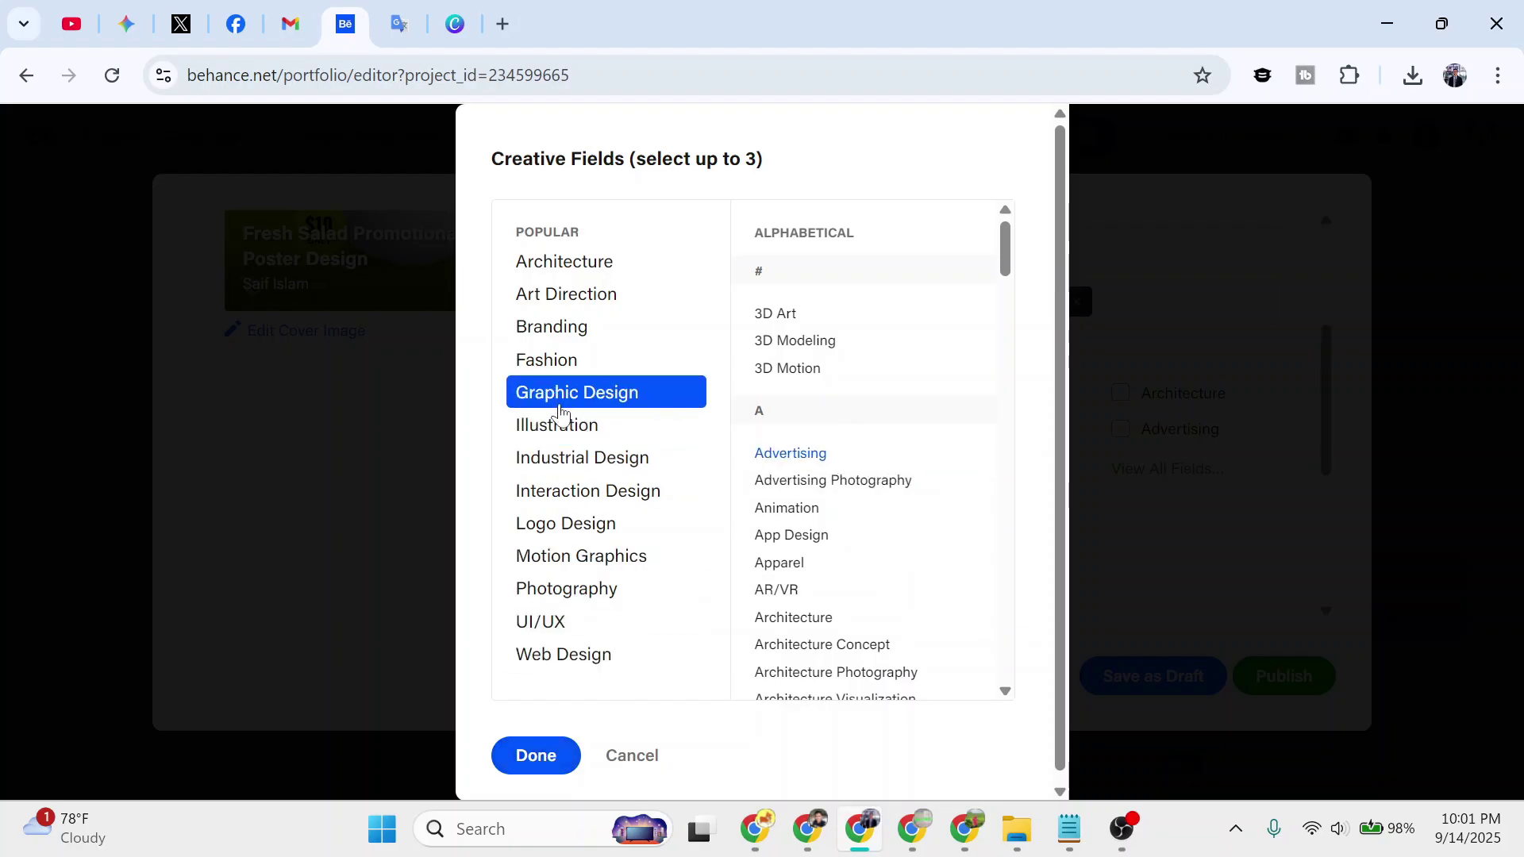
left_click(543, 756)
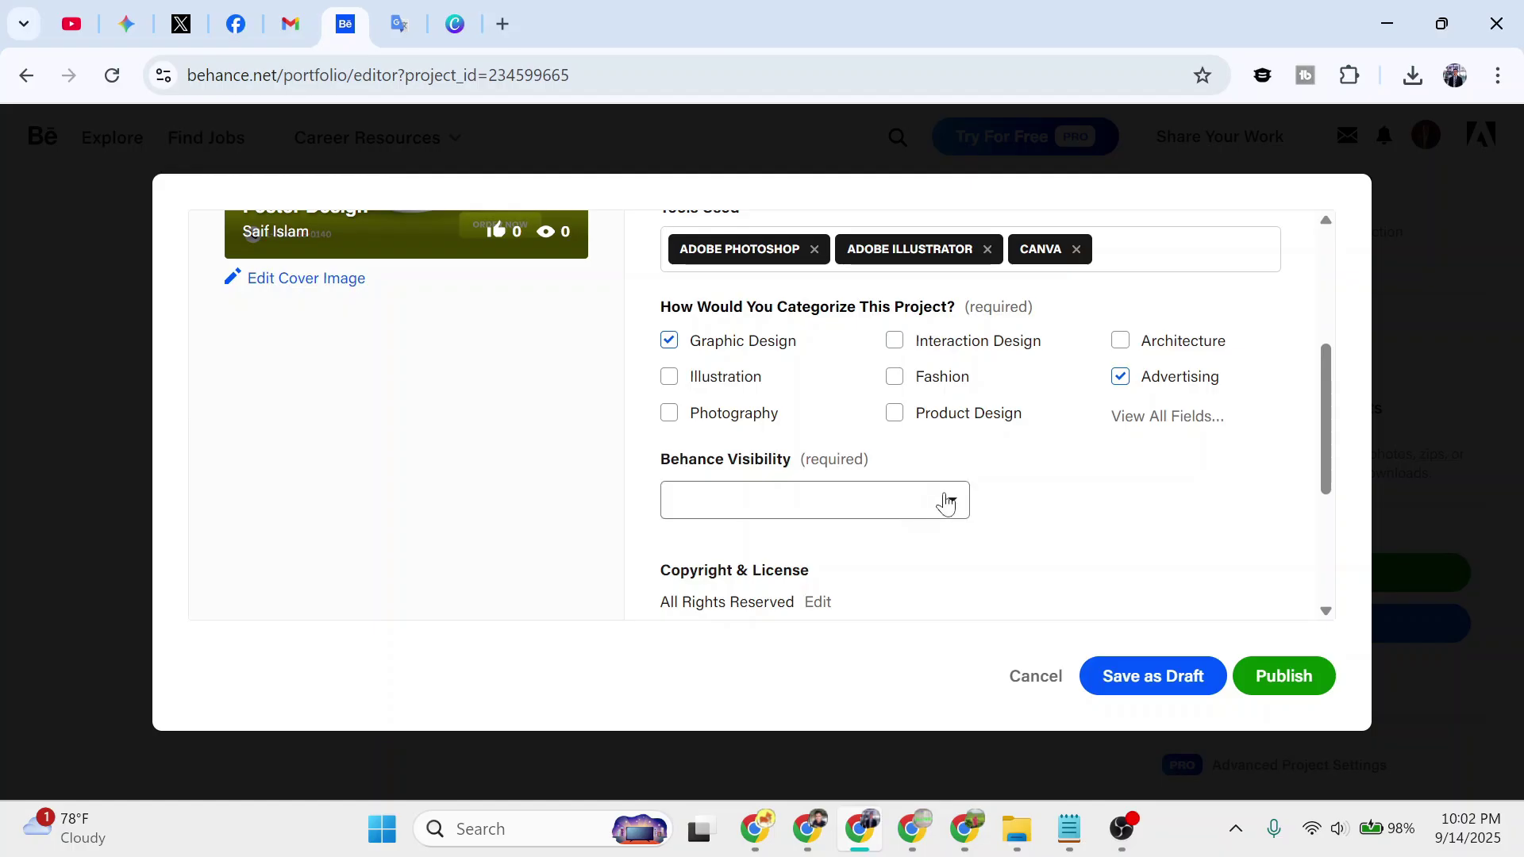
- Set the project's Behance visibility to Everyone and review the publishing details from title to content options
left_click(946, 502)
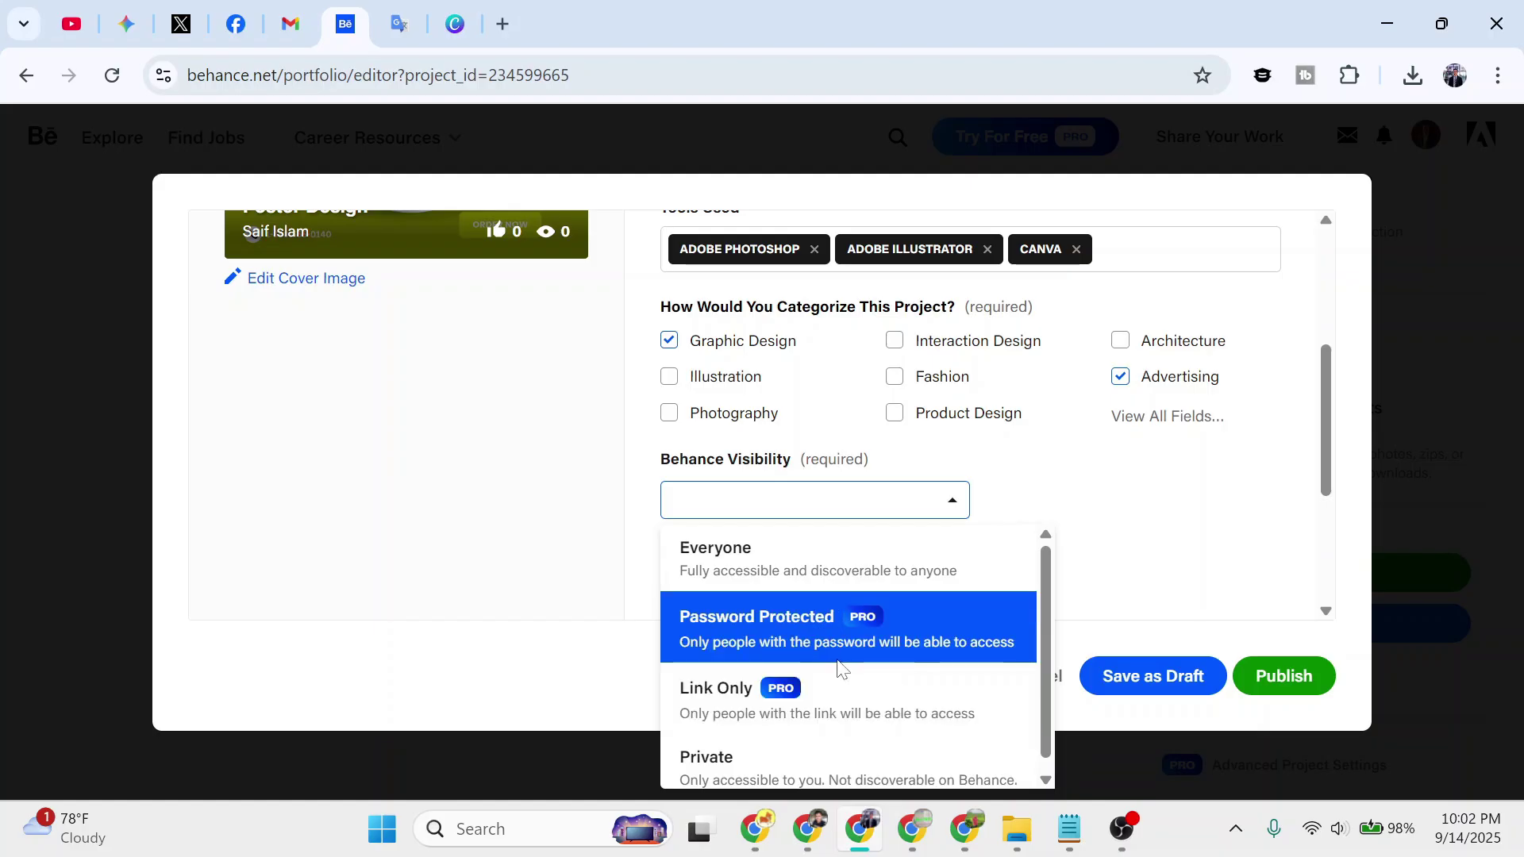
left_click(774, 591)
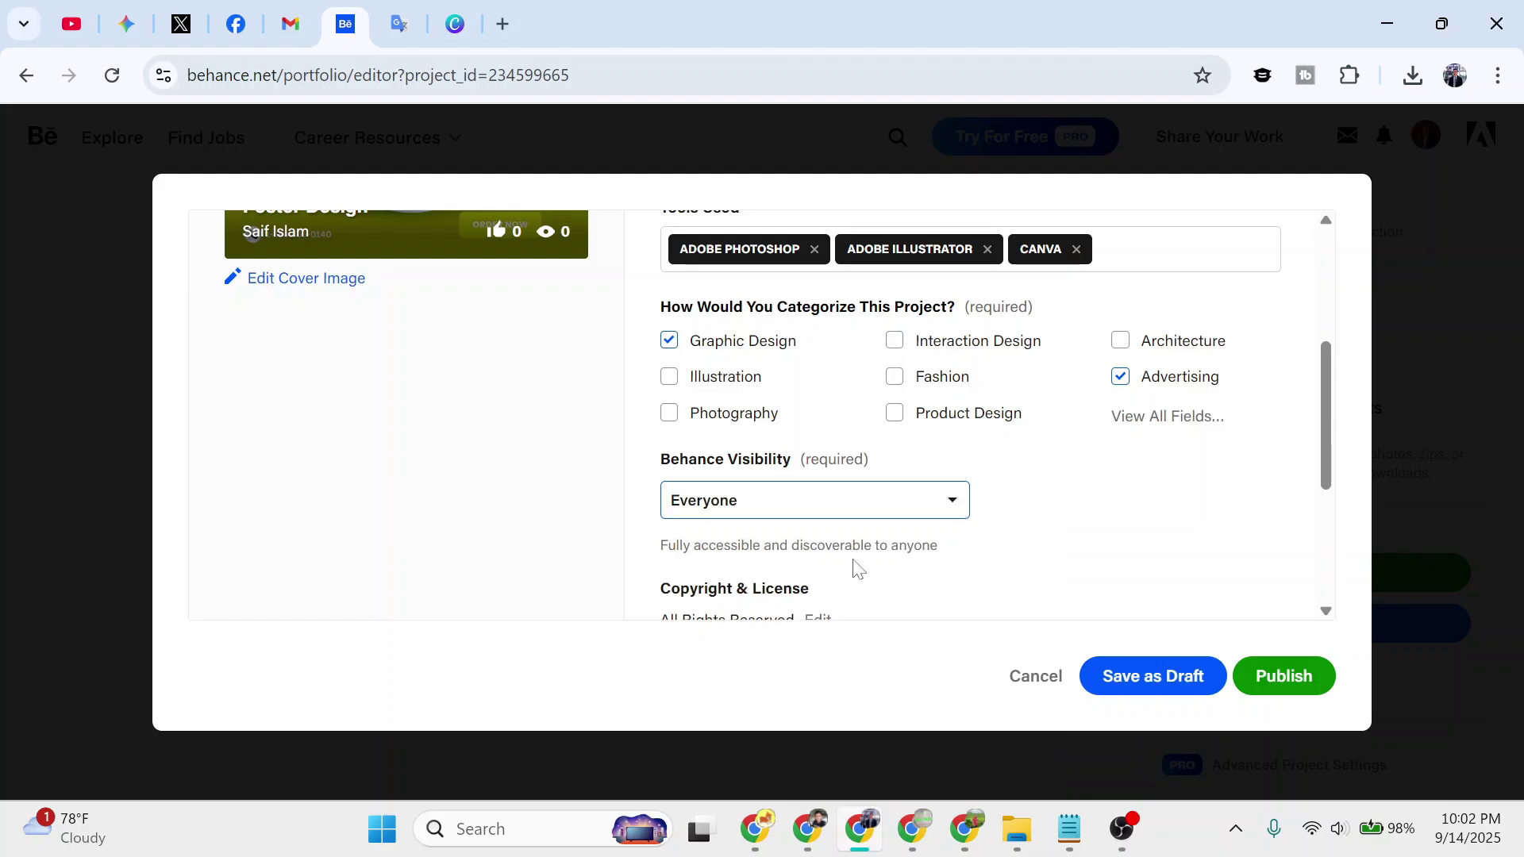
scroll(845, 555, "down", 3)
scroll(830, 534, "down", 2)
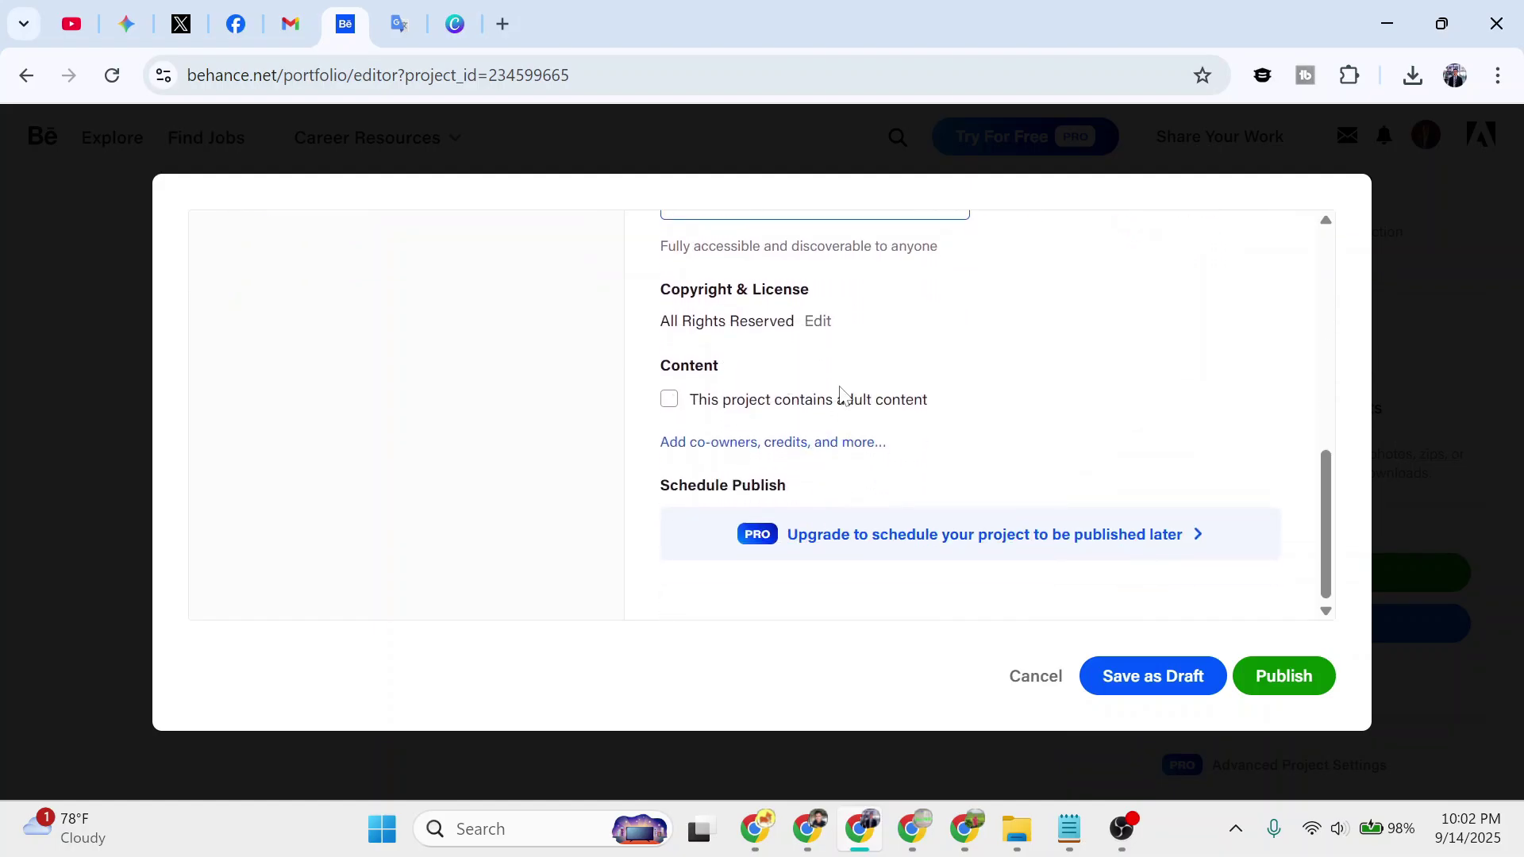
scroll(810, 384, "up", 5)
scroll(774, 396, "up", 2)
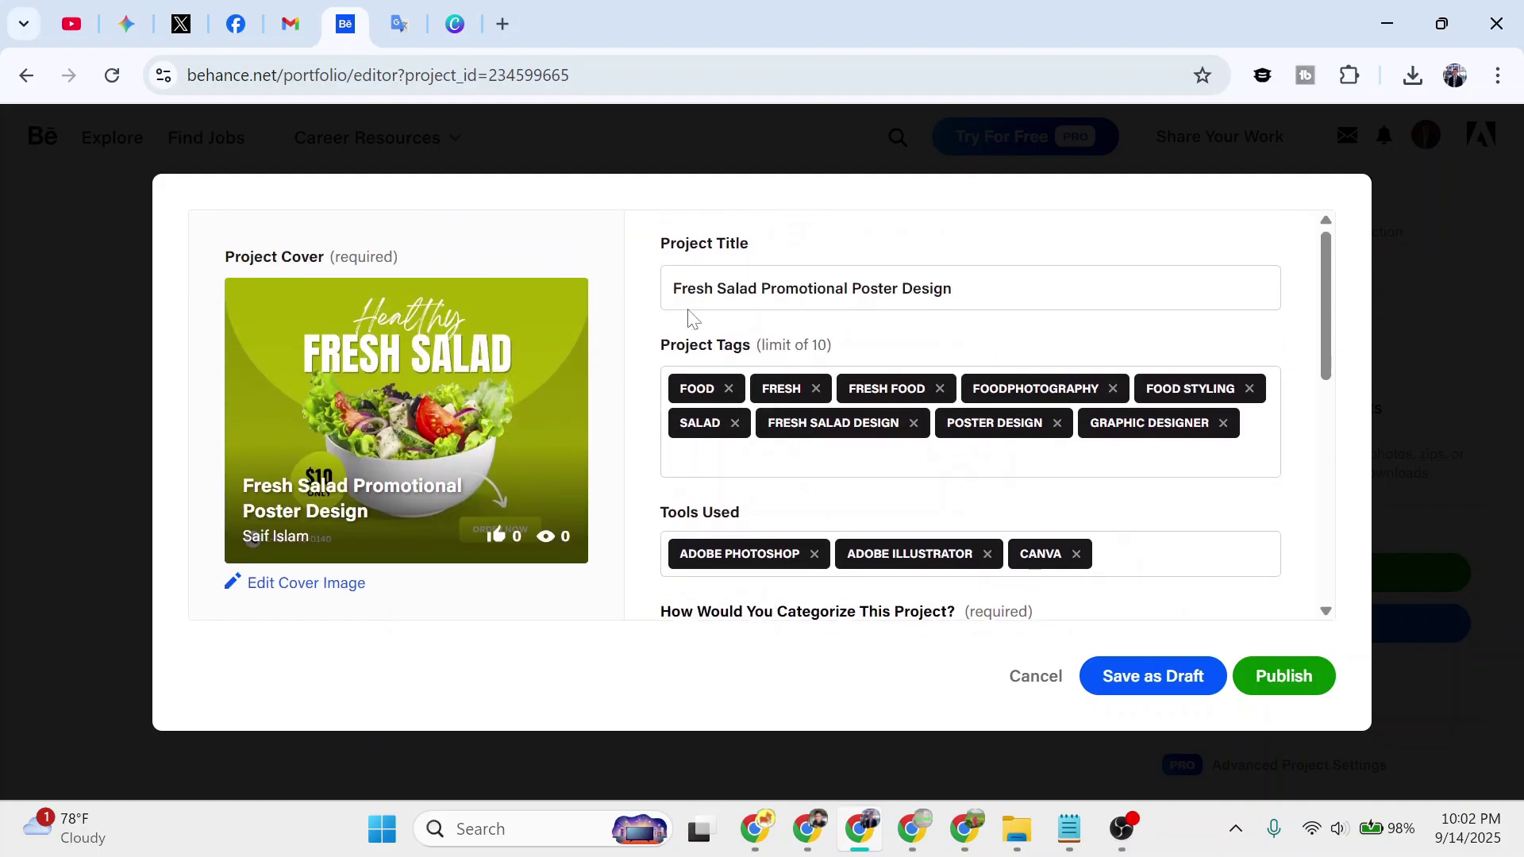
scroll(770, 351, "down", 2)
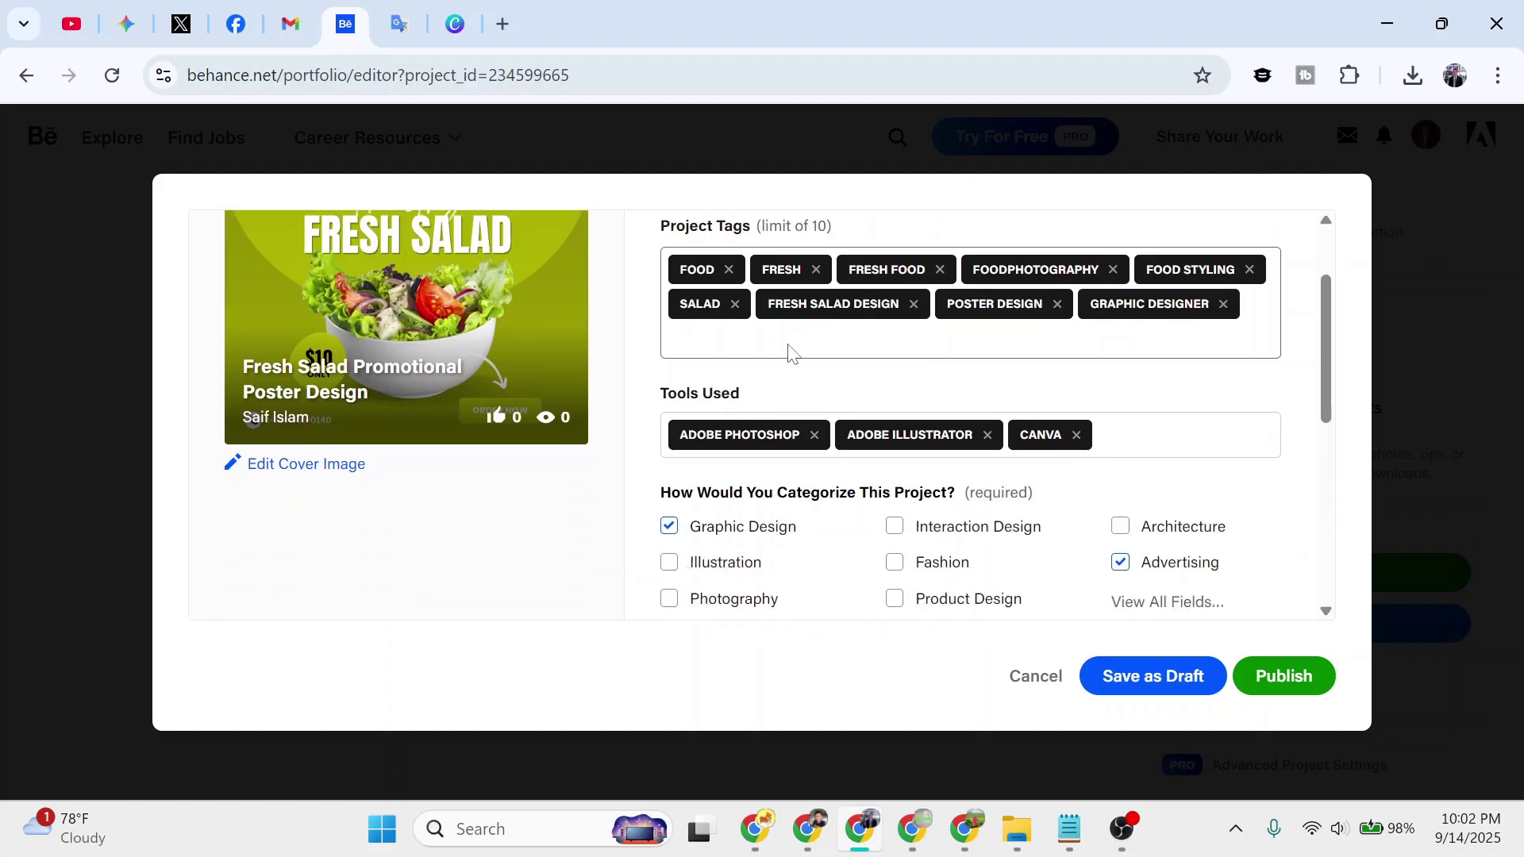
- Publish the fresh salad poster project and dismiss the offer to boost it
scroll(1089, 548, "down", 5)
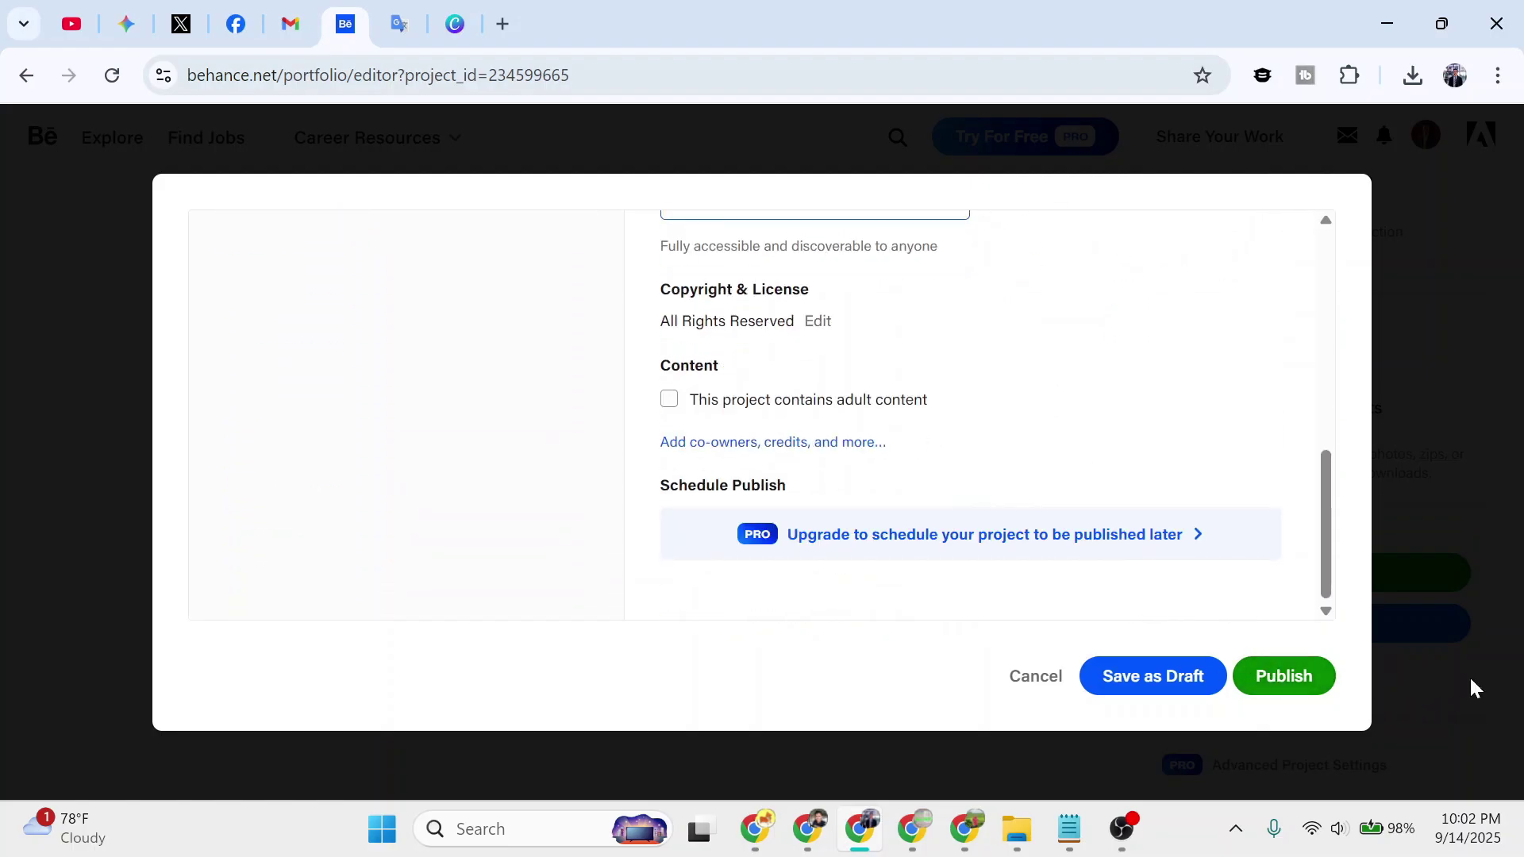
left_click(1284, 676)
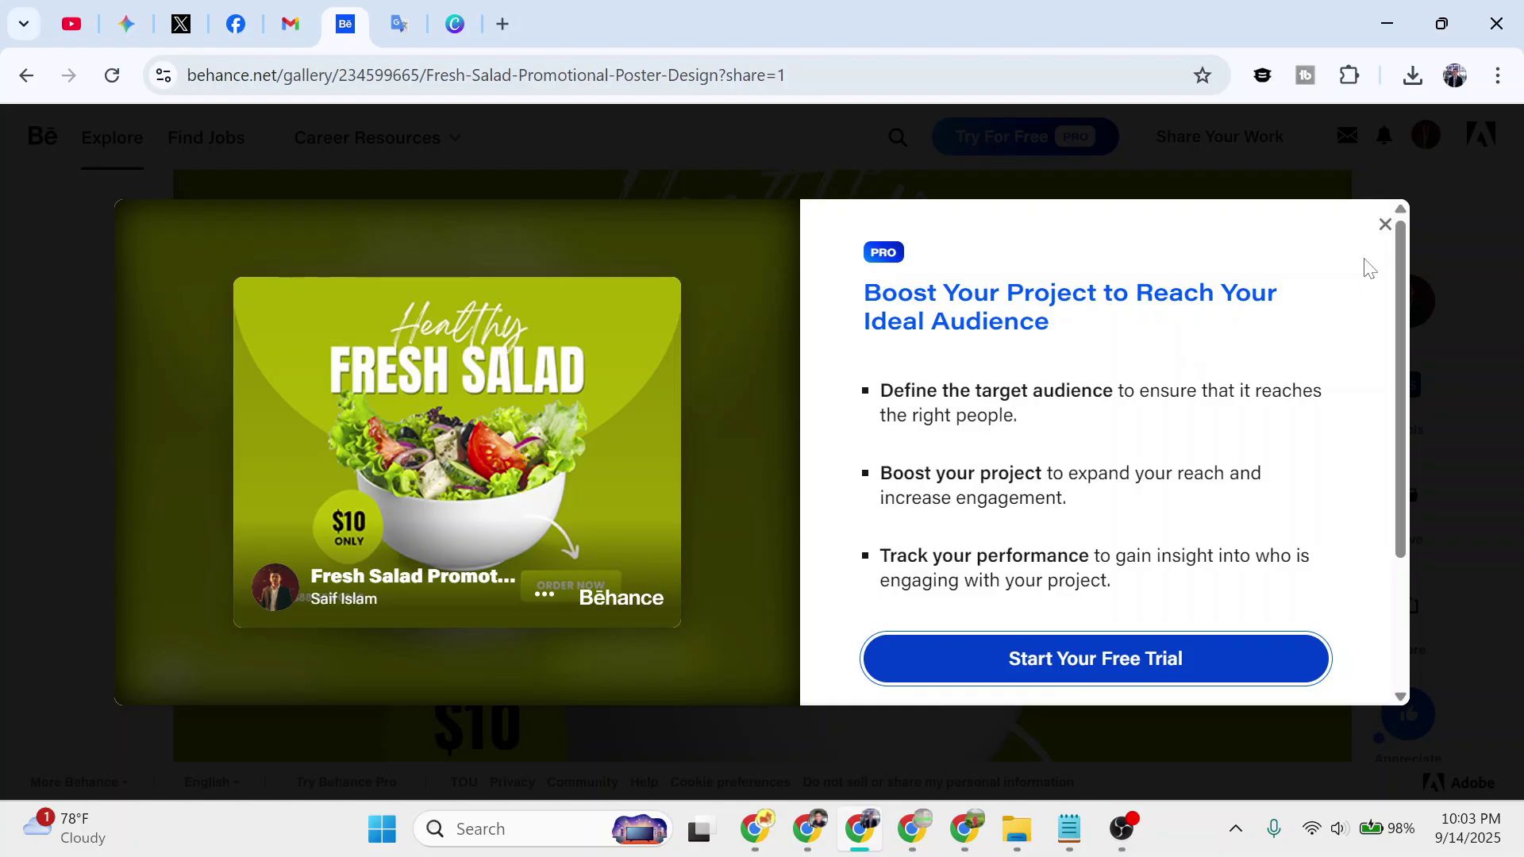
left_click(1386, 225)
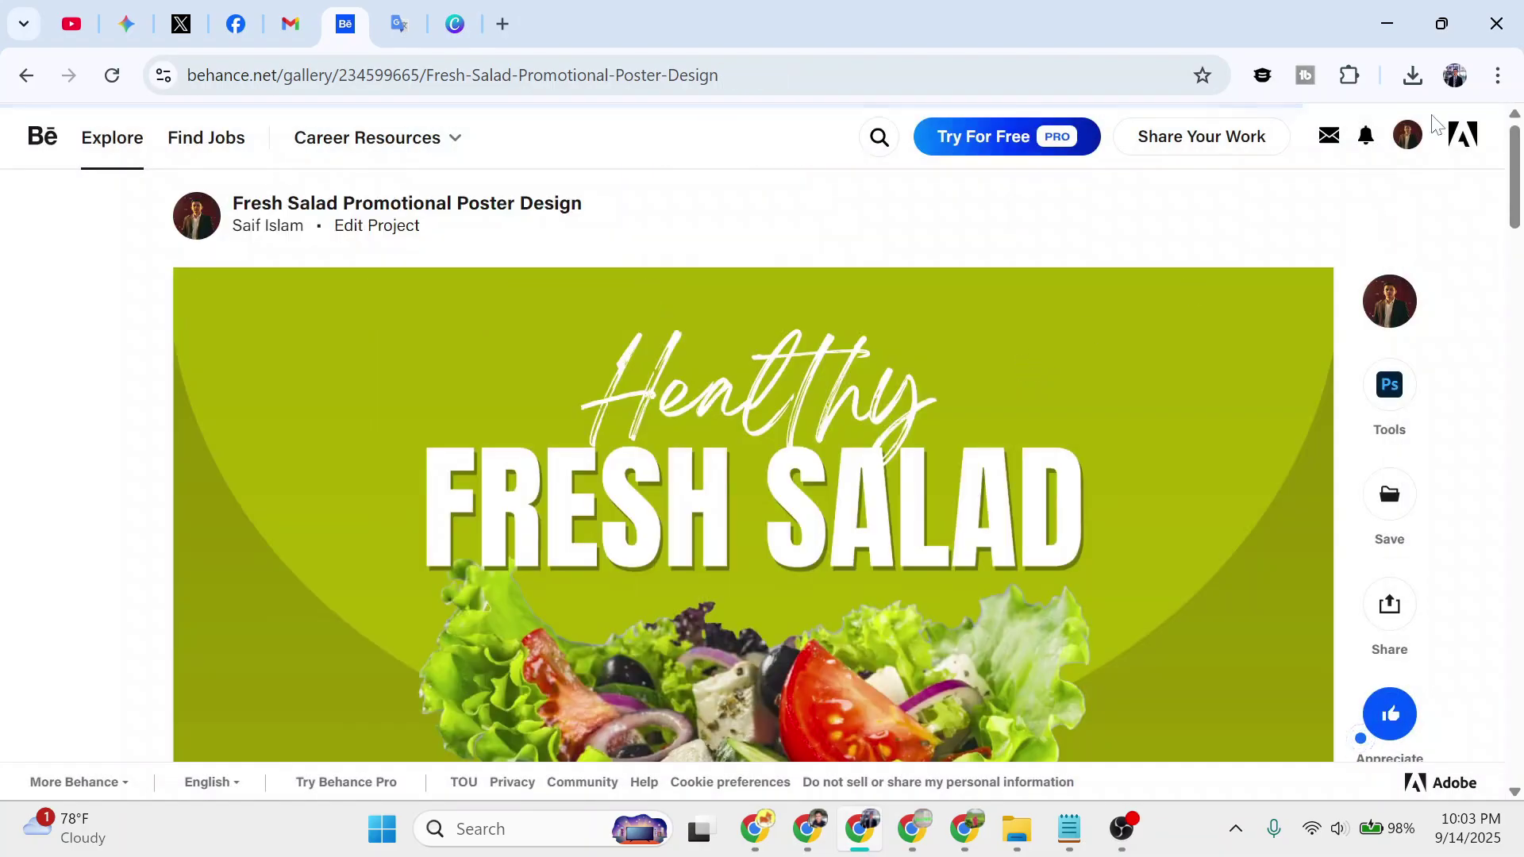
- Open the own Behance profile and look over its Work section for the fresh salad project beside the biryani poster
left_click(1409, 139)
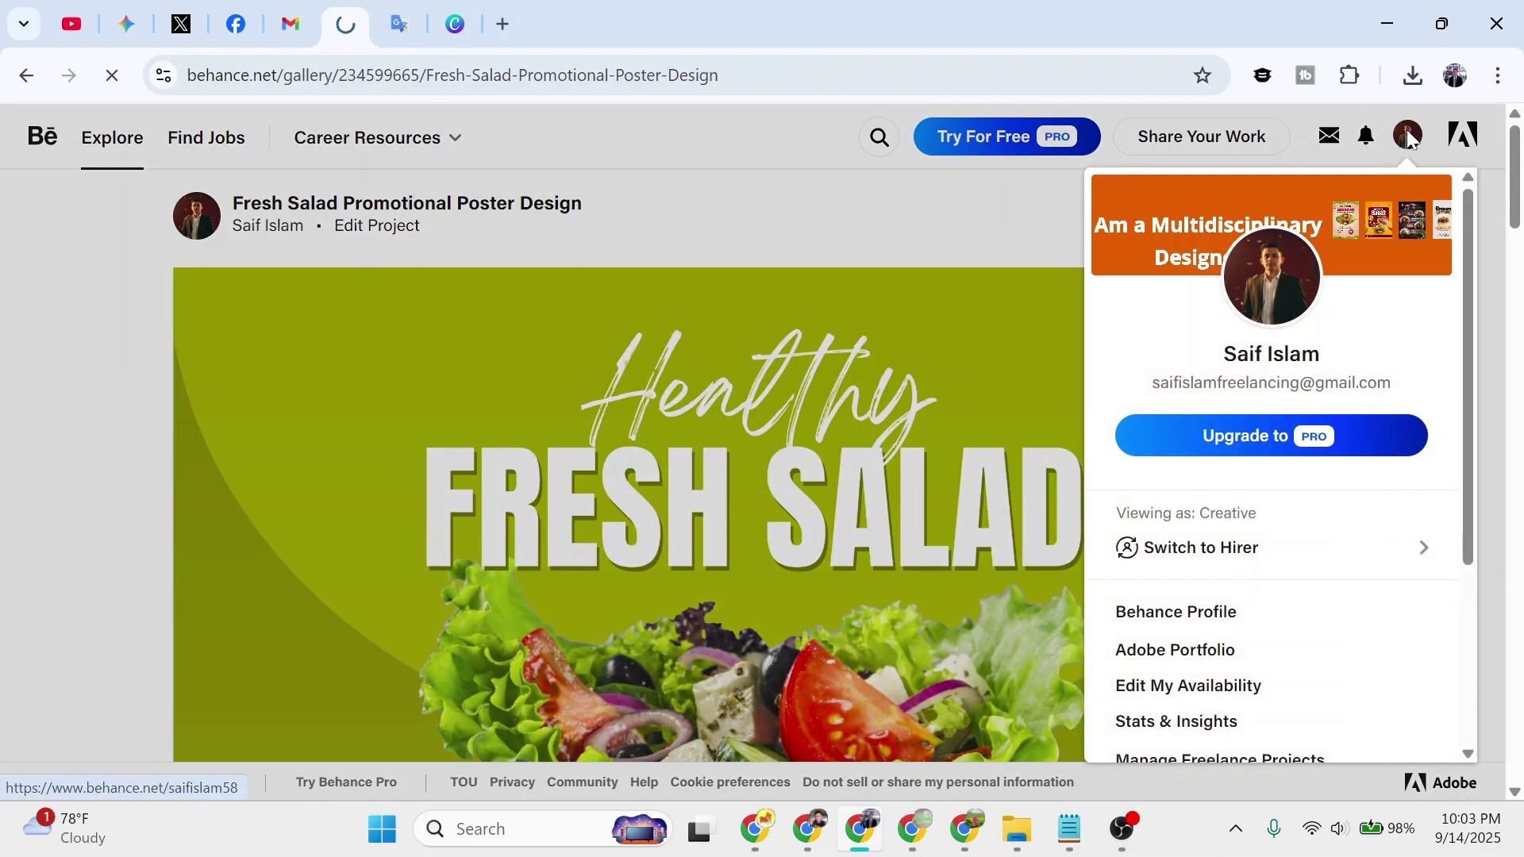
scroll(806, 358, "down", 3)
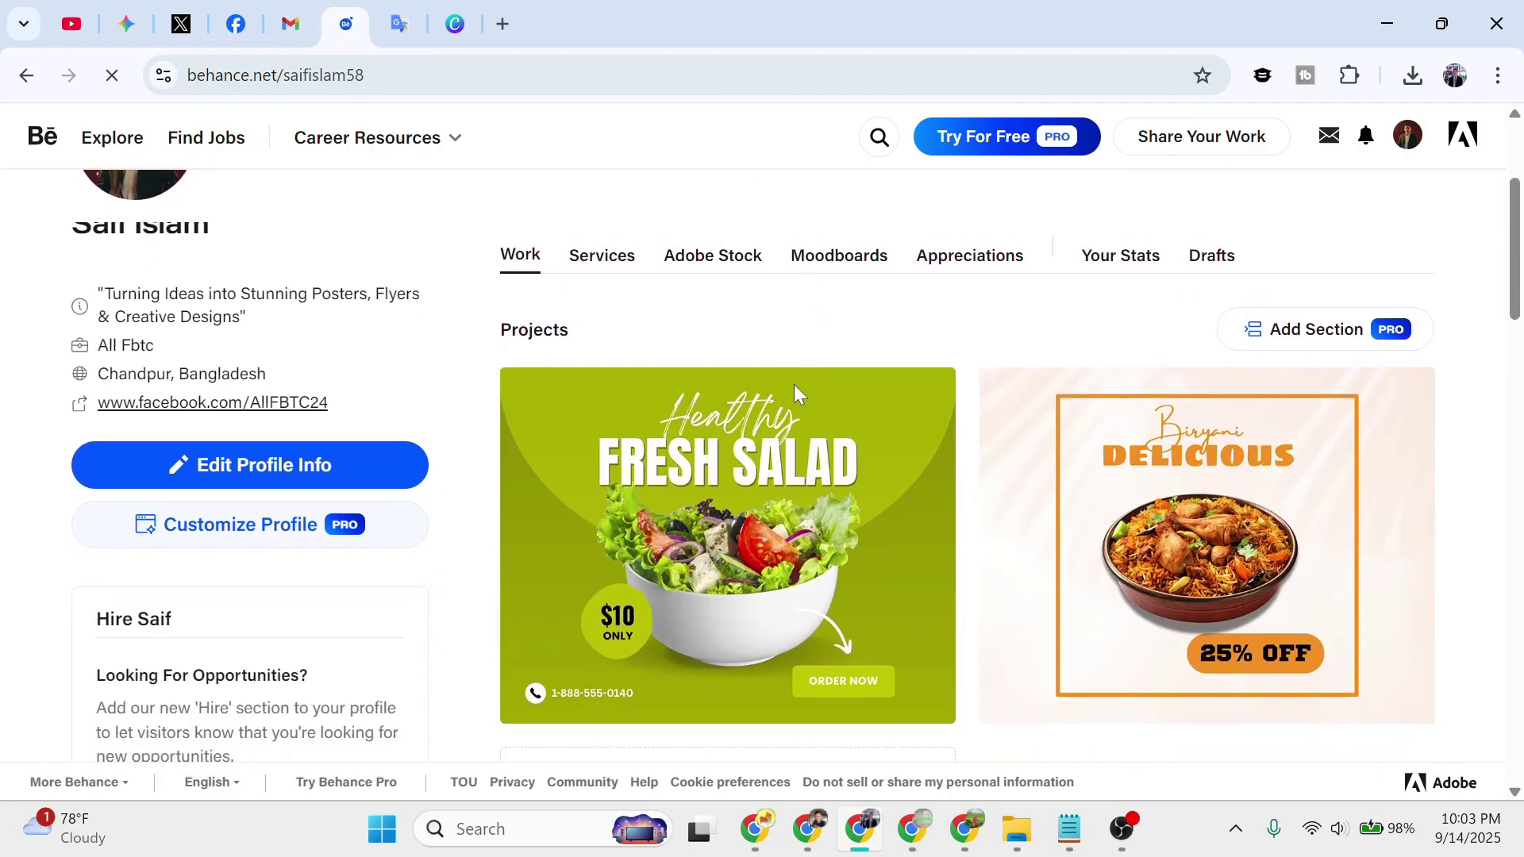
scroll(793, 384, "down", 1)
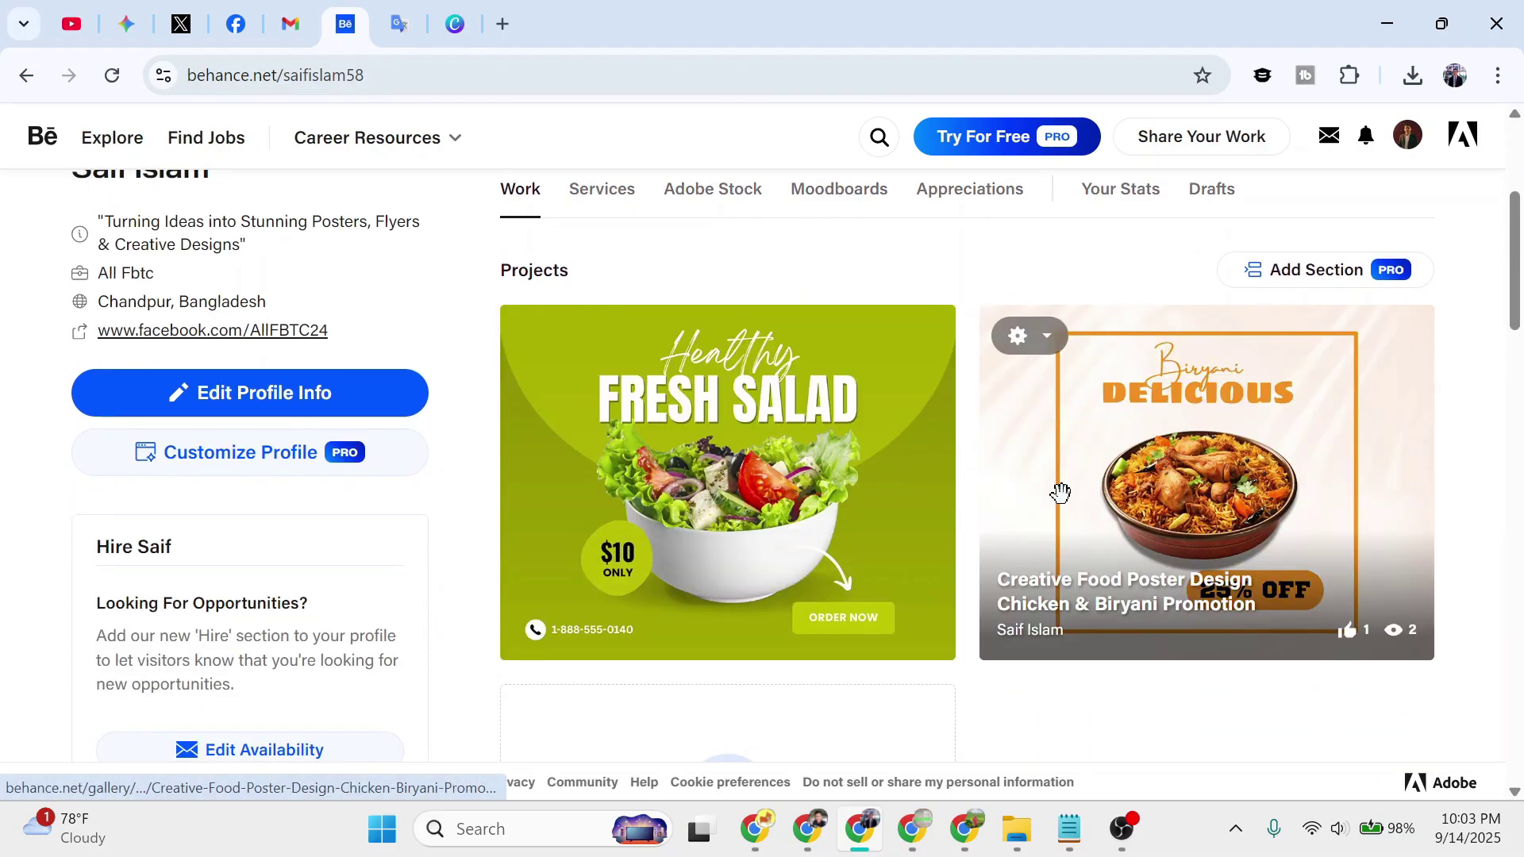
scroll(921, 409, "up", 1)
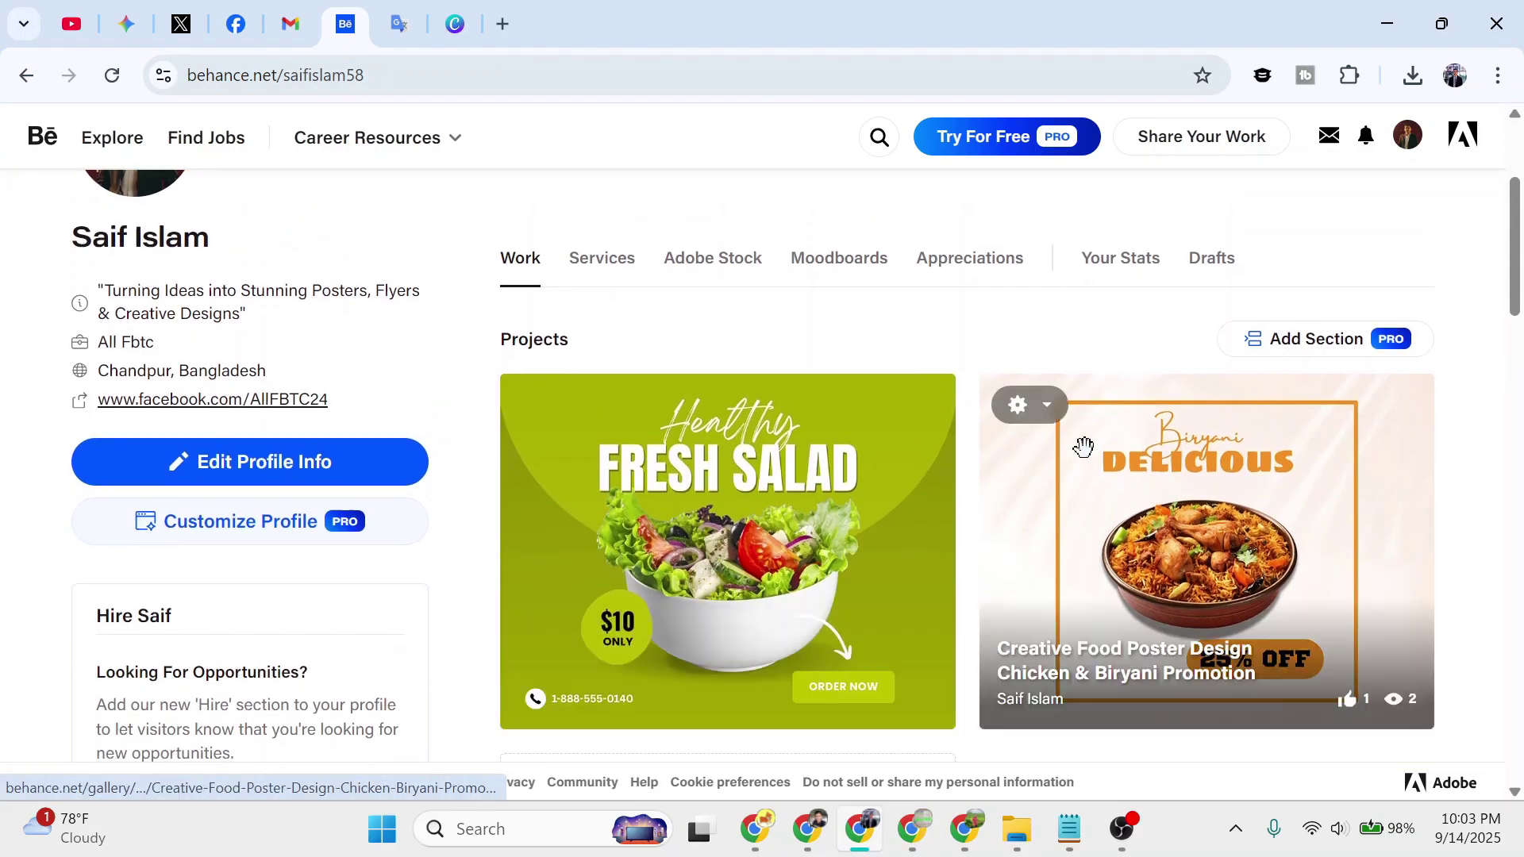
scroll(1099, 559, "down", 1)
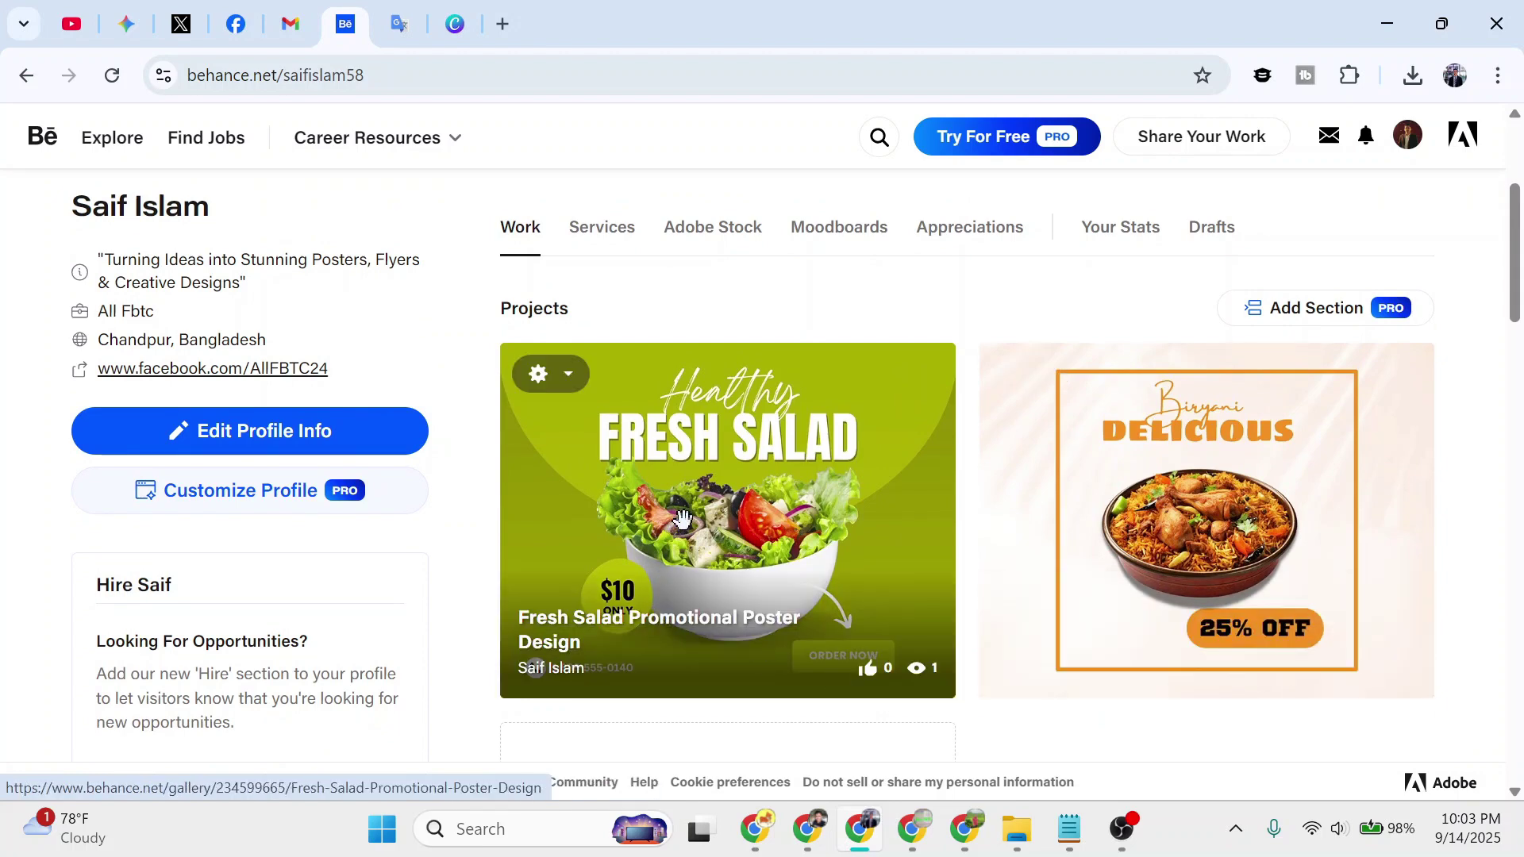
scroll(681, 518, "up", 3)
scroll(680, 512, "down", 2)
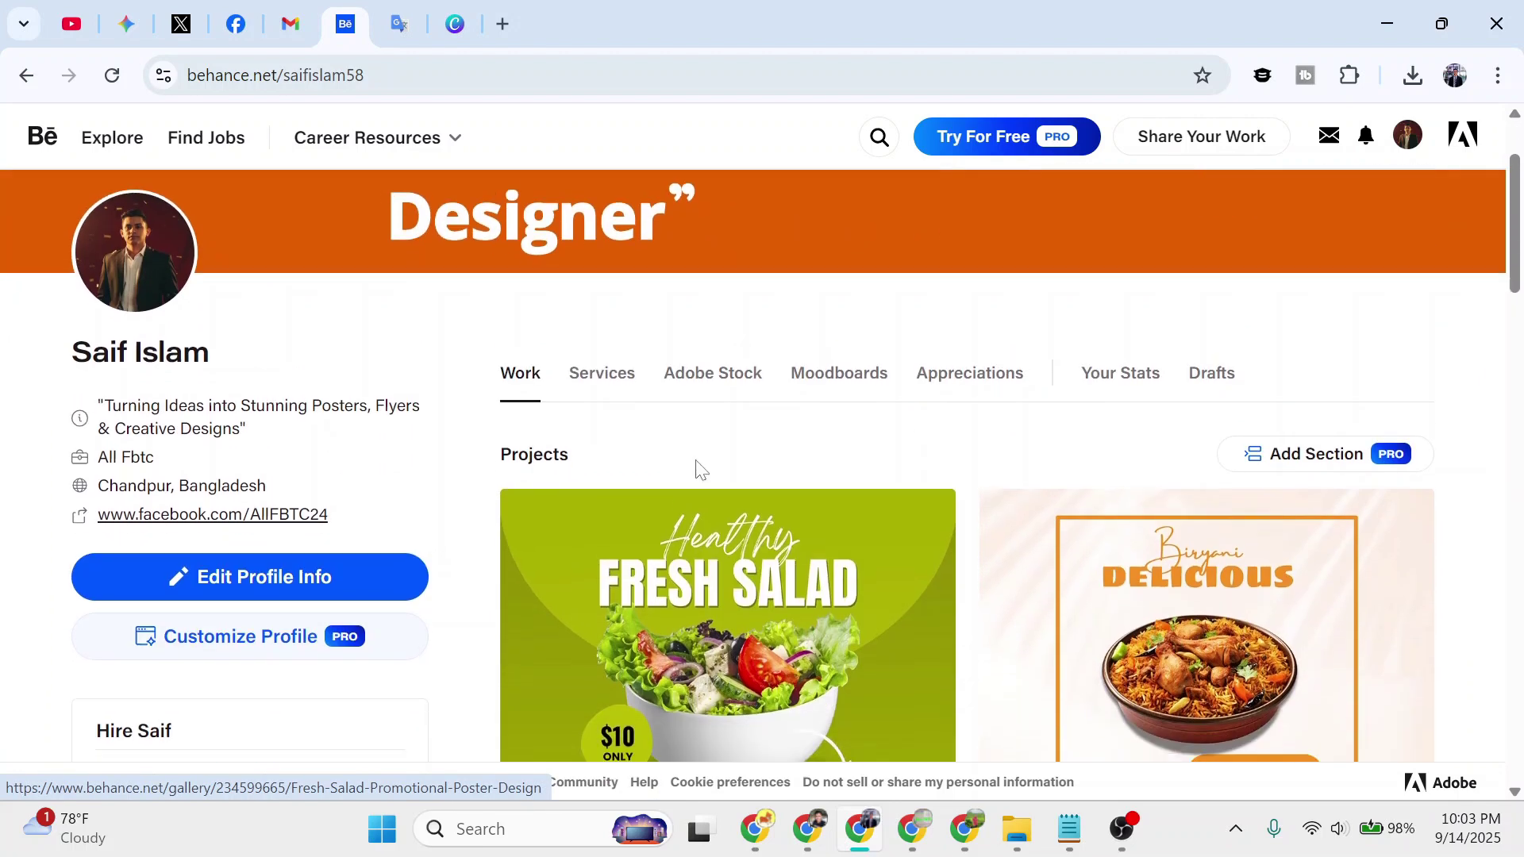
scroll(706, 457, "down", 1)
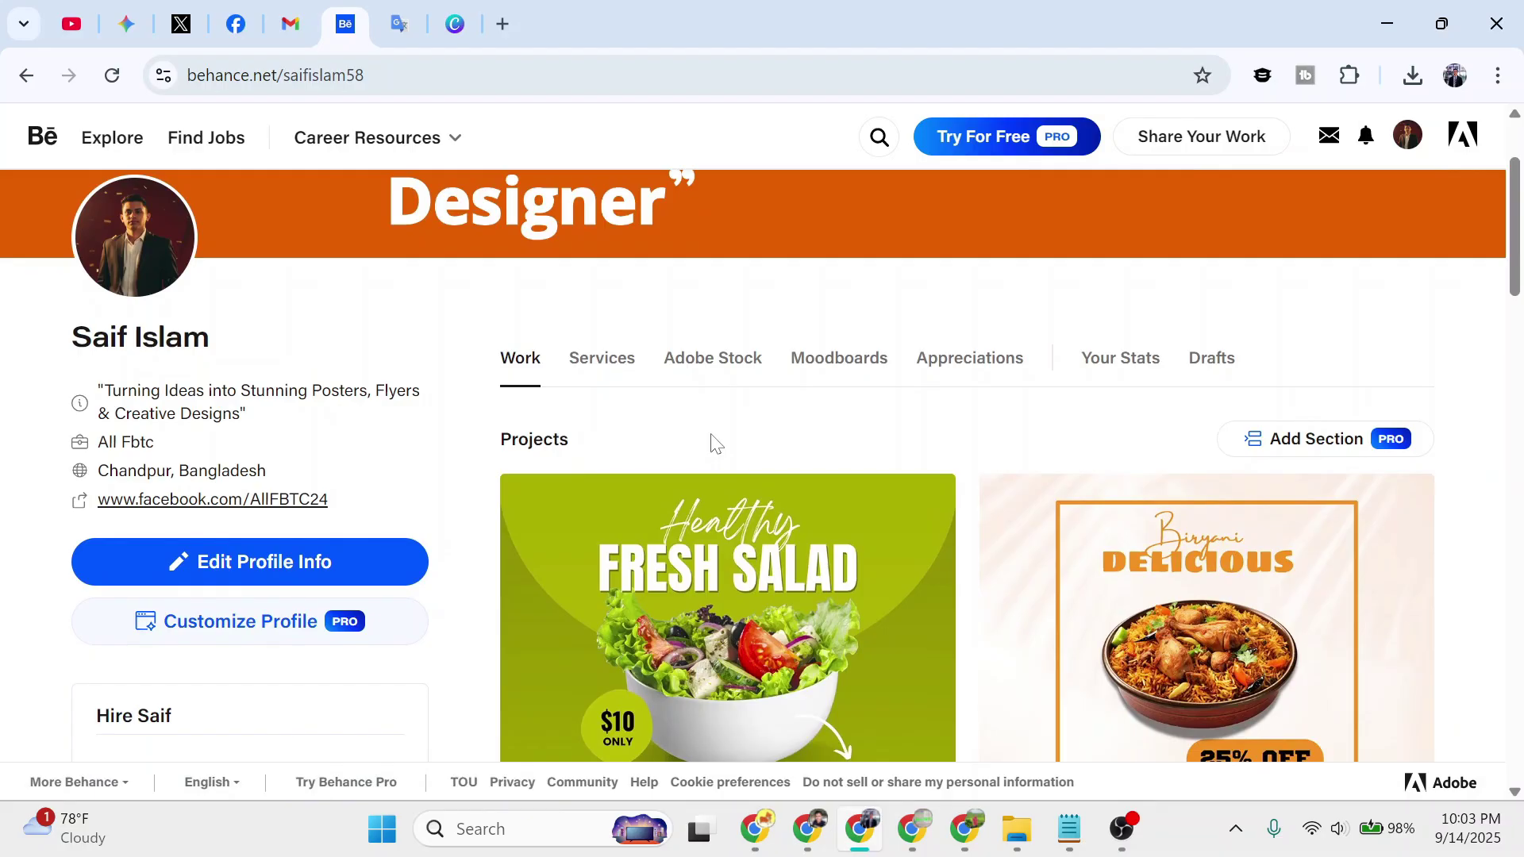
scroll(712, 434, "down", 1)
scroll(716, 418, "down", 1)
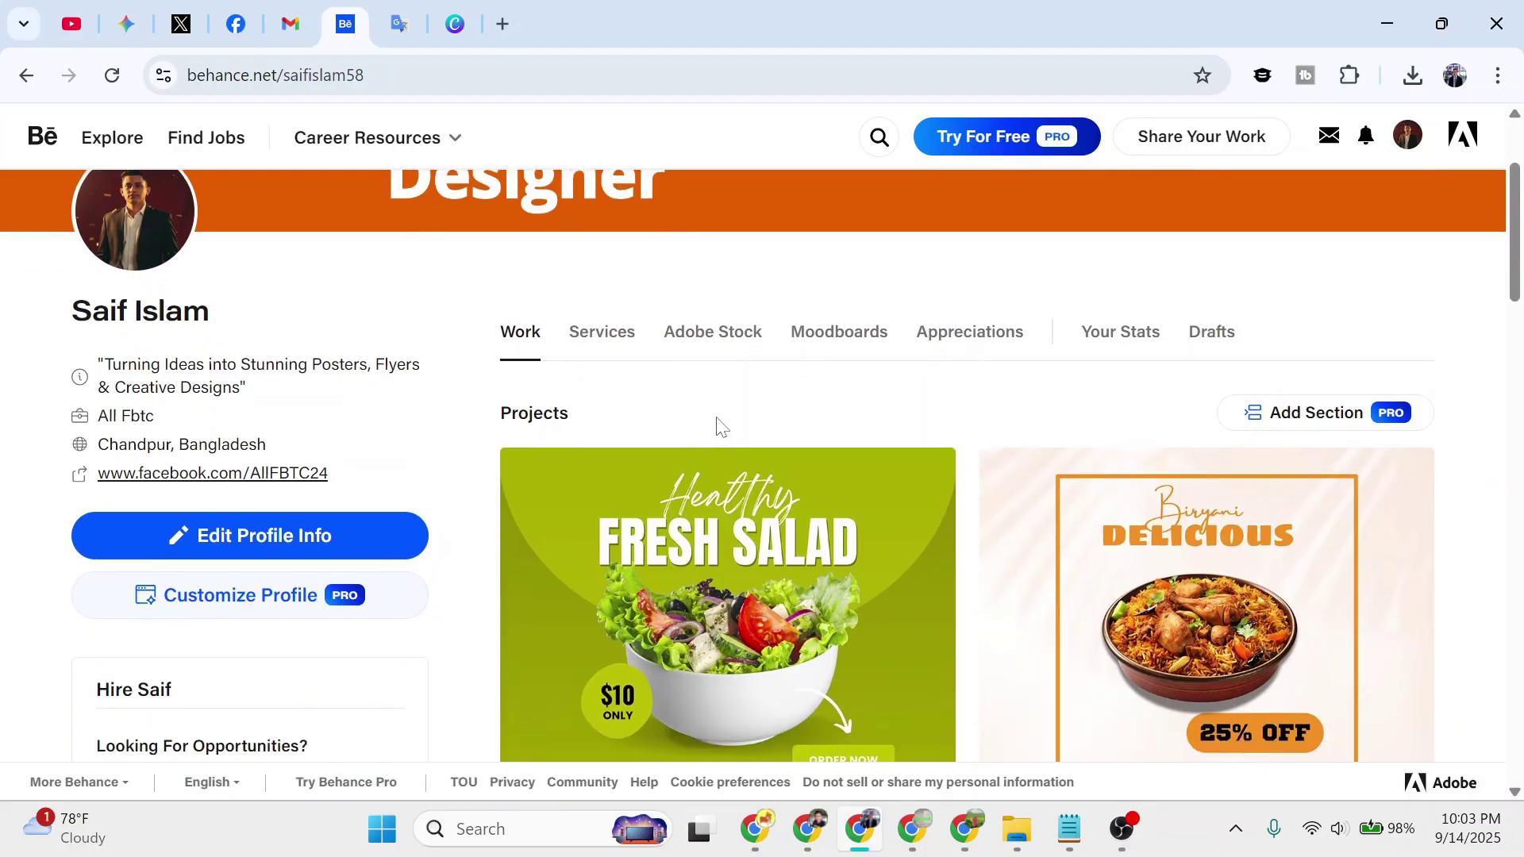
scroll(446, 446, "down", 2)
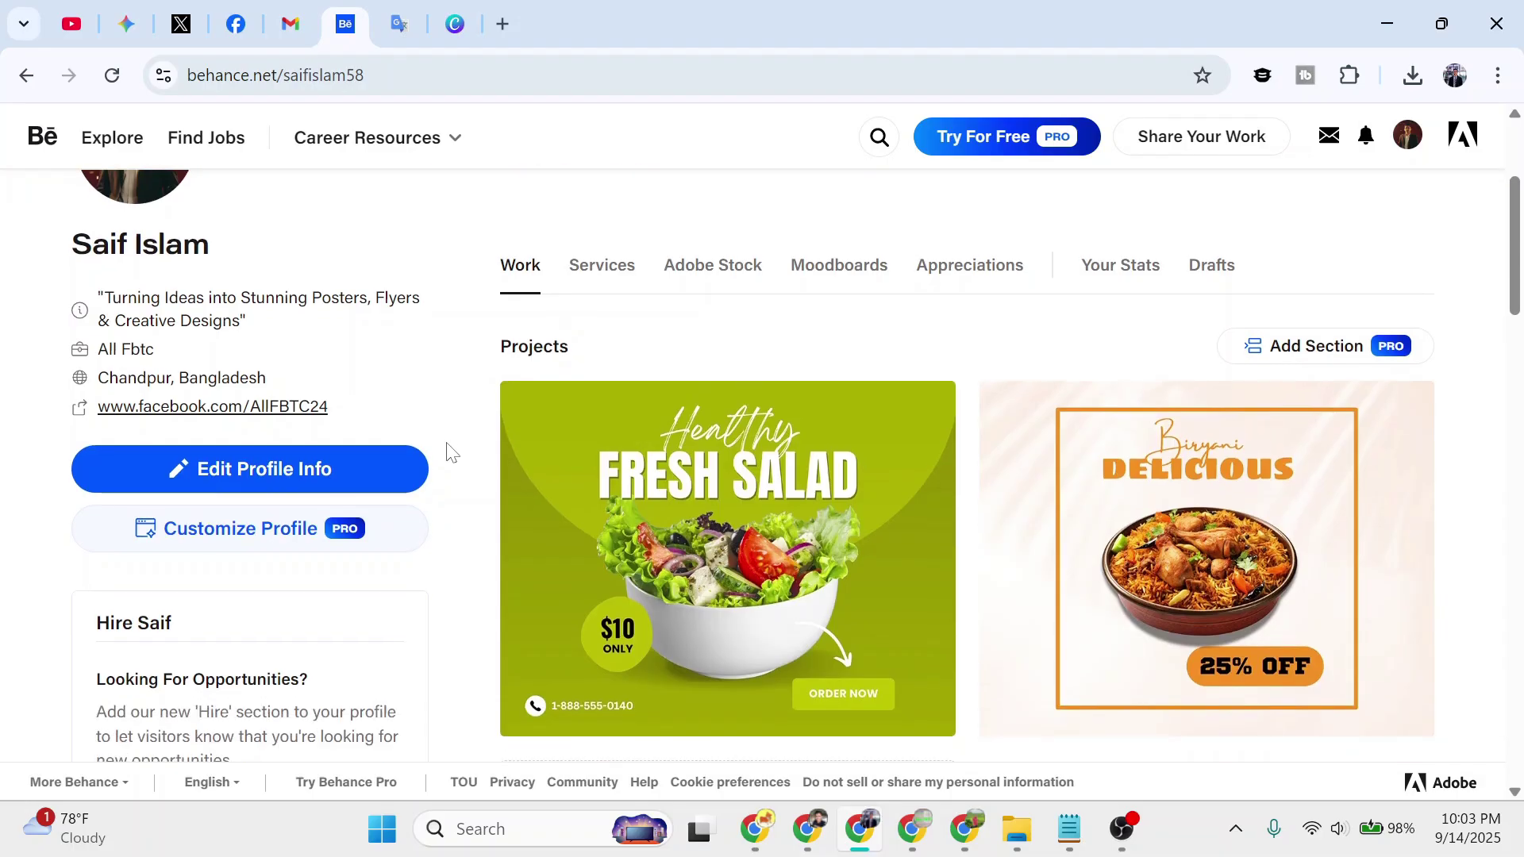
scroll(450, 450, "up", 3)
scroll(451, 451, "up", 3)
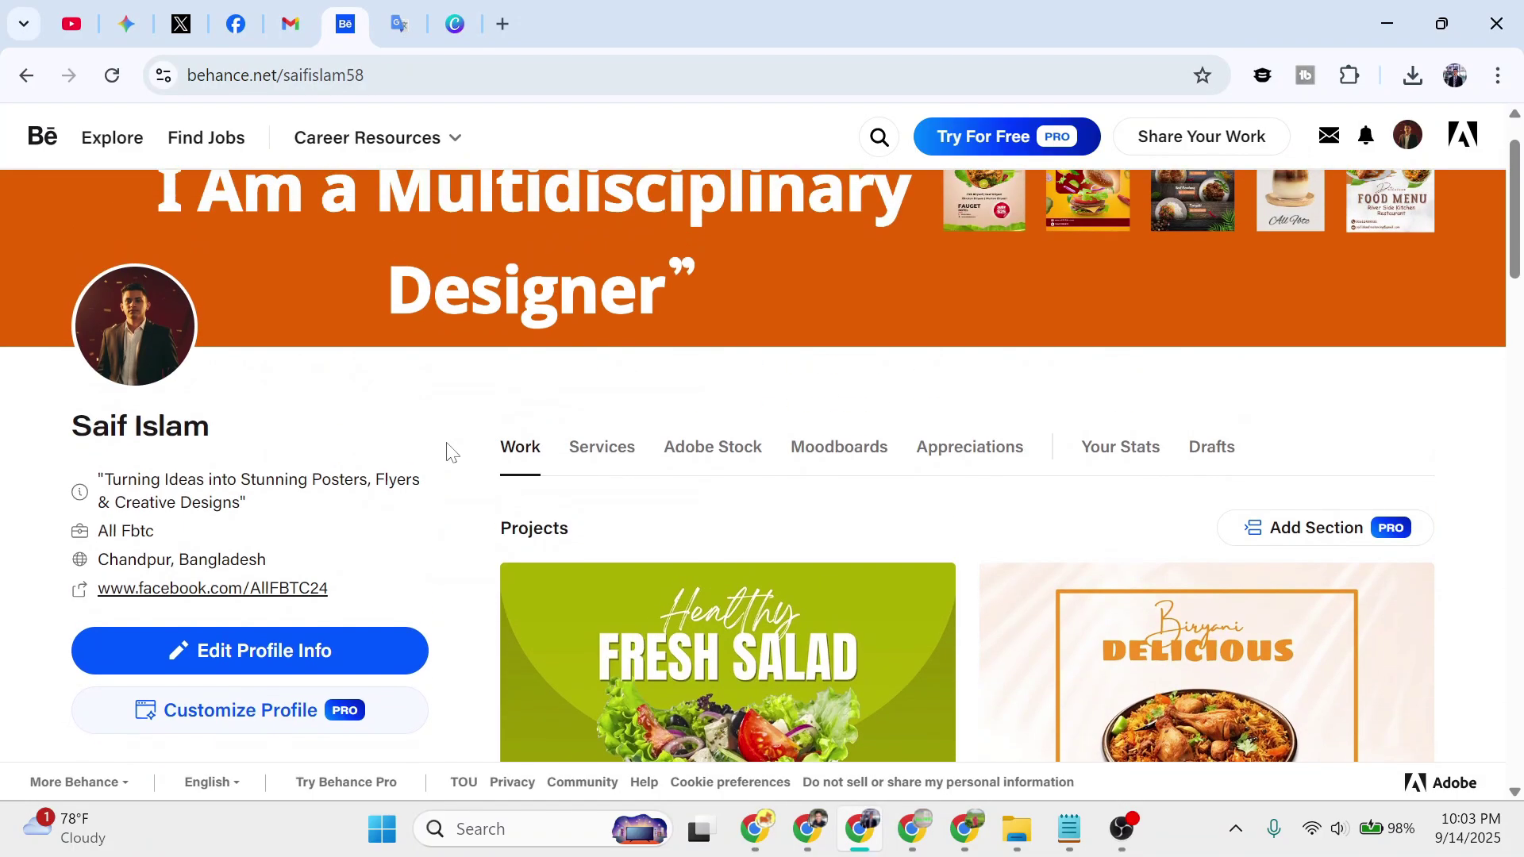